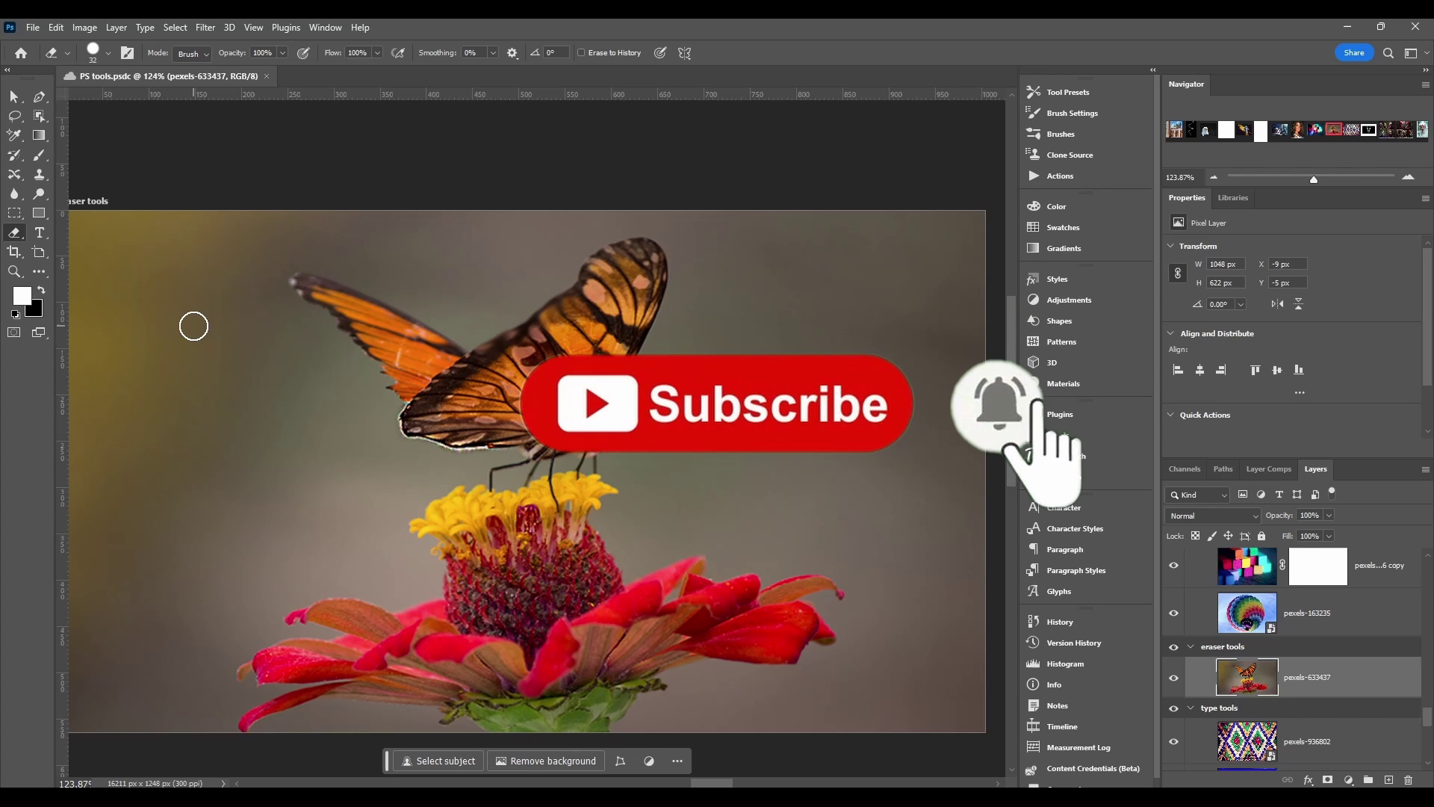
- Erase a wavy squiggle across the butterfly photo, then a thin 2 px strip along the wing
{"action": "mouse_move", "coordinate": [240, 268]}
{"action": "left_mouse_down"}
{"action": "mouse_move", "coordinate": [211, 439]}
{"action": "mouse_move", "coordinate": [239, 492]}
{"action": "mouse_move", "coordinate": [286, 456]}
{"action": "mouse_move", "coordinate": [302, 245]}
{"action": "mouse_move", "coordinate": [336, 256]}
{"action": "mouse_move", "coordinate": [345, 325]}
{"action": "mouse_move", "coordinate": [329, 410]}
{"action": "mouse_move", "coordinate": [357, 505]}
{"action": "mouse_move", "coordinate": [442, 326]}
{"action": "left_mouse_up"}
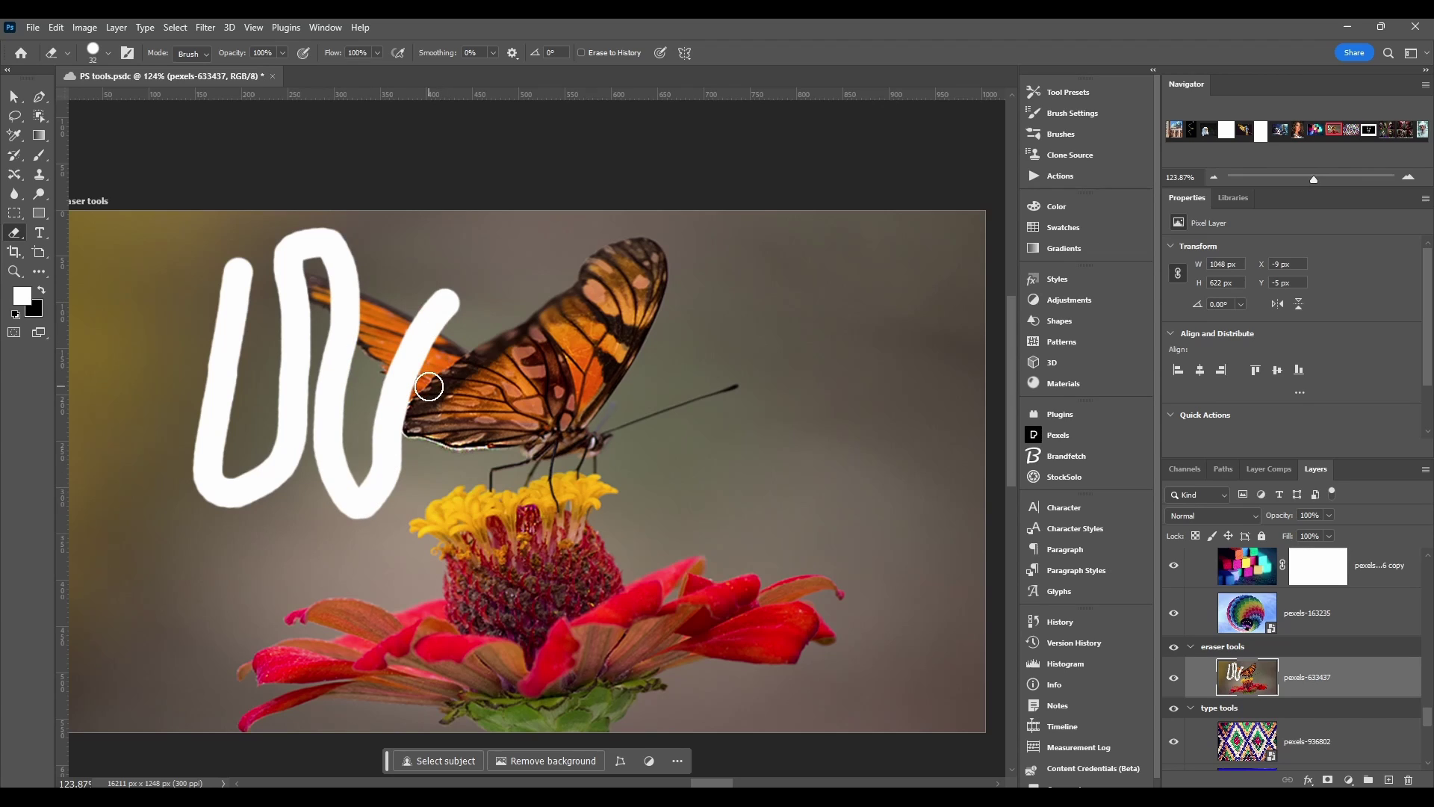
{"action": "scroll", "coordinate": [429, 386], "scroll_direction": "up", "scroll_amount": 10}
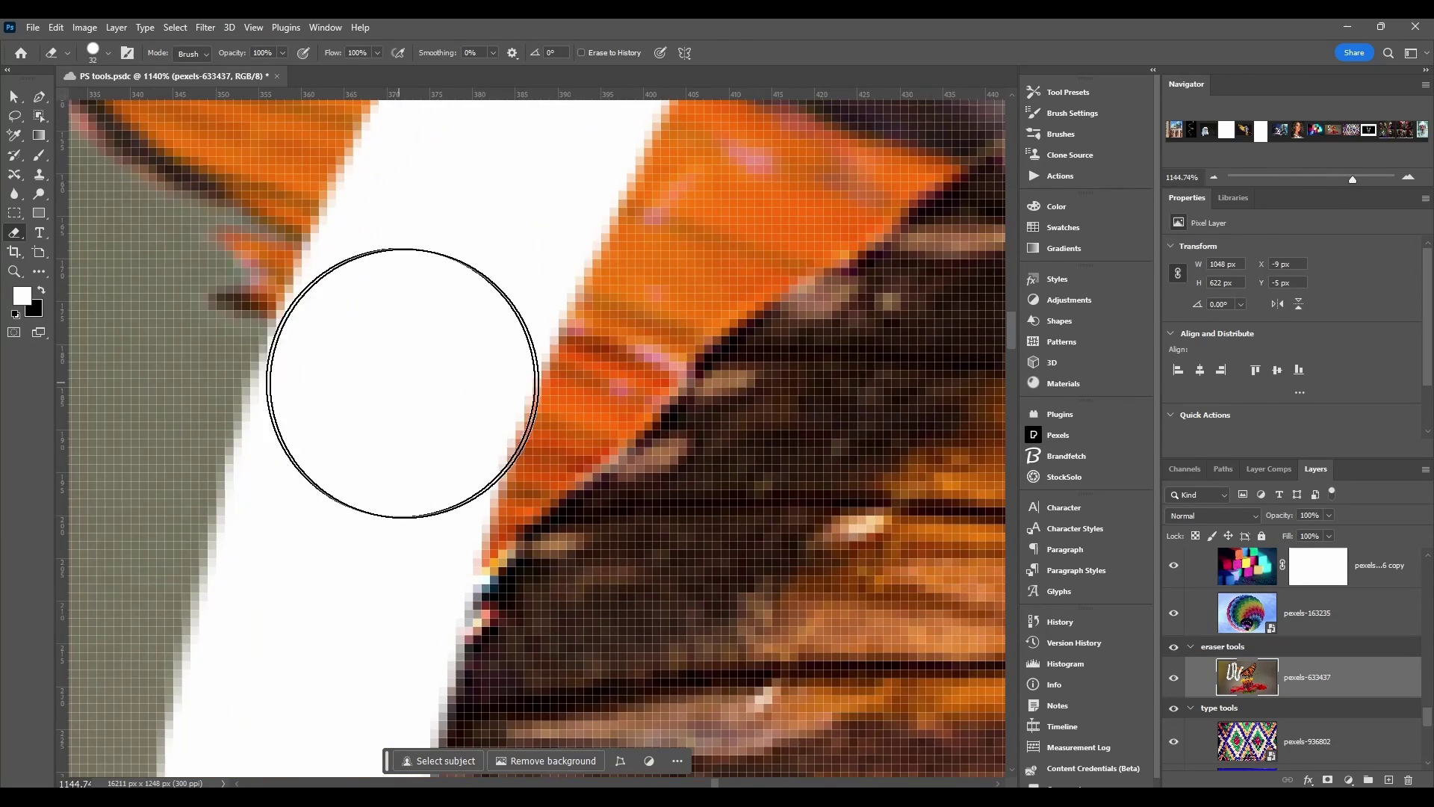
{"action": "left_click_drag", "start_coordinate": [618, 386], "coordinate": [487, 368]}
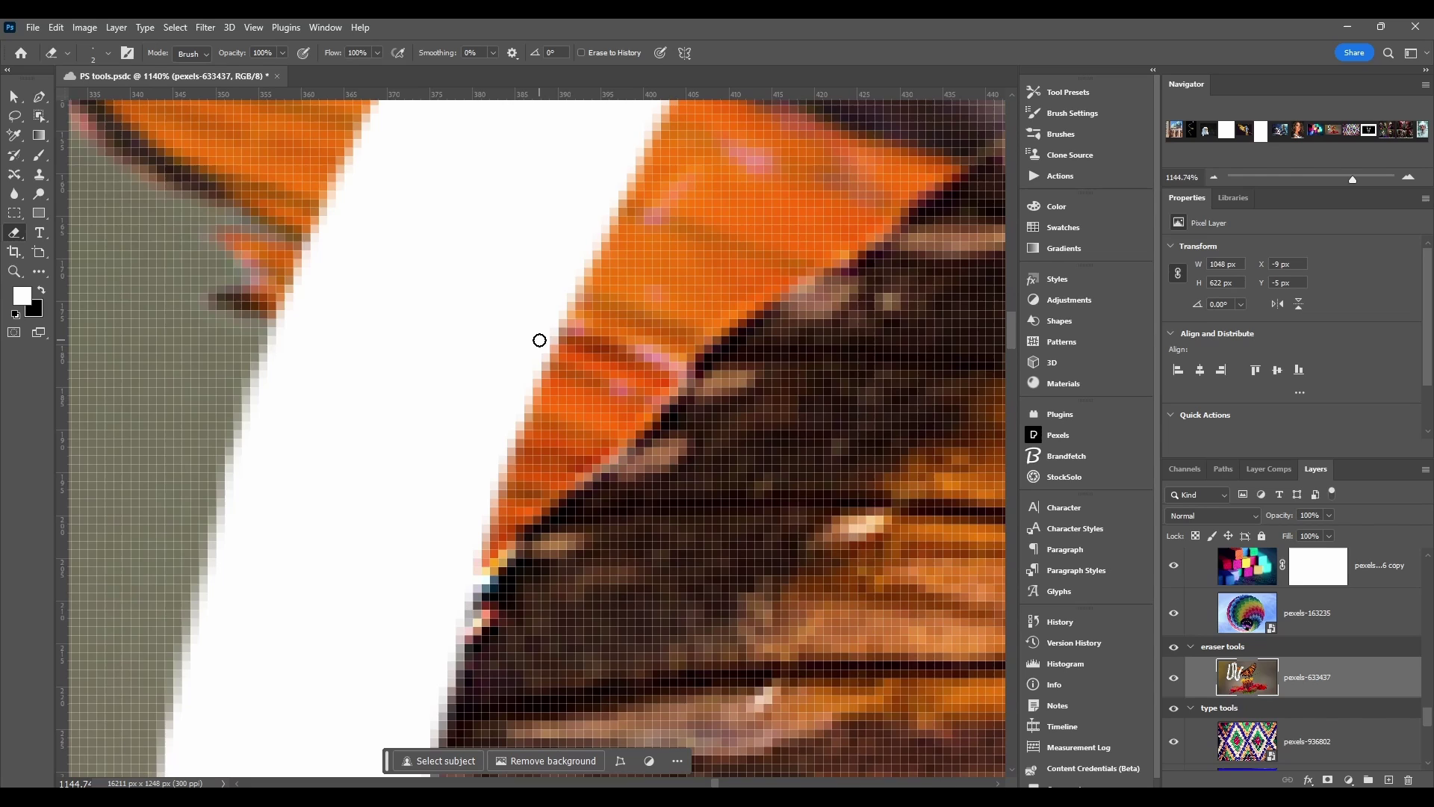
{"action": "mouse_move", "coordinate": [600, 343]}
{"action": "left_mouse_down"}
{"action": "mouse_move", "coordinate": [642, 344]}
{"action": "mouse_move", "coordinate": [554, 339]}
{"action": "mouse_move", "coordinate": [643, 341]}
{"action": "mouse_move", "coordinate": [563, 342]}
{"action": "left_mouse_up"}
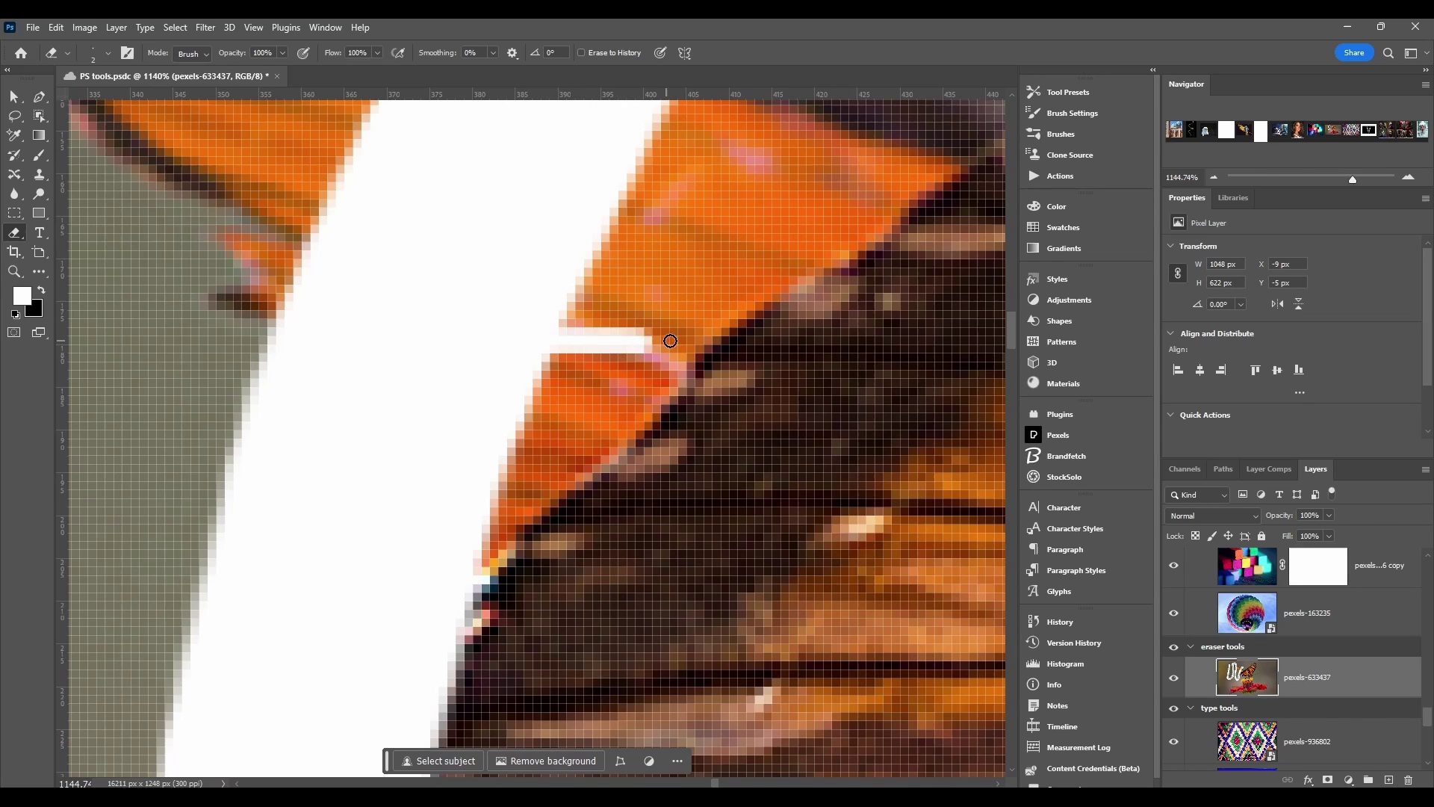
{"action": "mouse_move", "coordinate": [670, 342]}
{"action": "left_mouse_down"}
{"action": "mouse_move", "coordinate": [528, 323]}
{"action": "mouse_move", "coordinate": [668, 343]}
{"action": "left_mouse_up"}
{"action": "scroll", "coordinate": [585, 433], "scroll_direction": "down", "scroll_amount": 10}
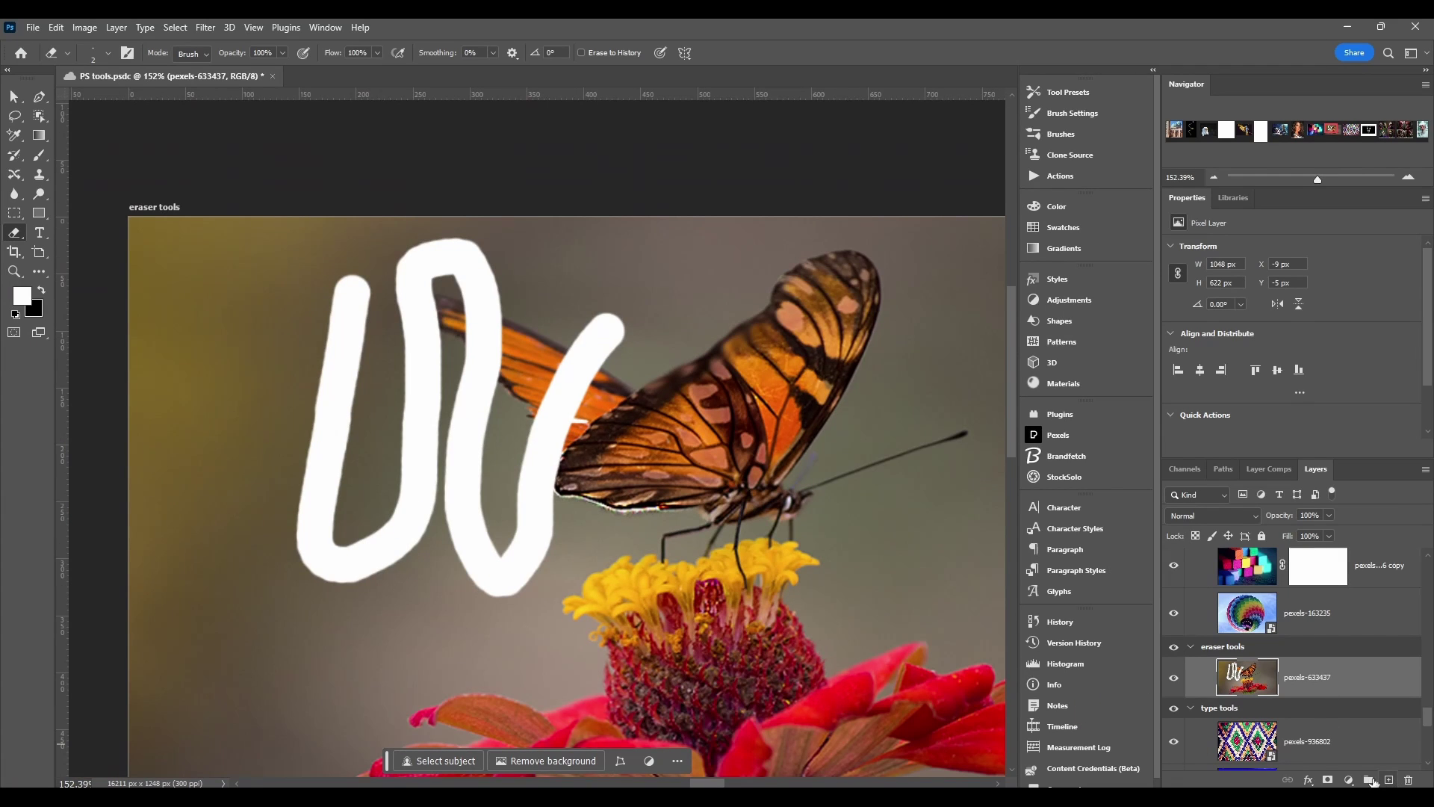
- Add a layer mask to the butterfly layer and brush black to hide a wing patch
{"action": "left_click", "coordinate": [1328, 780]}
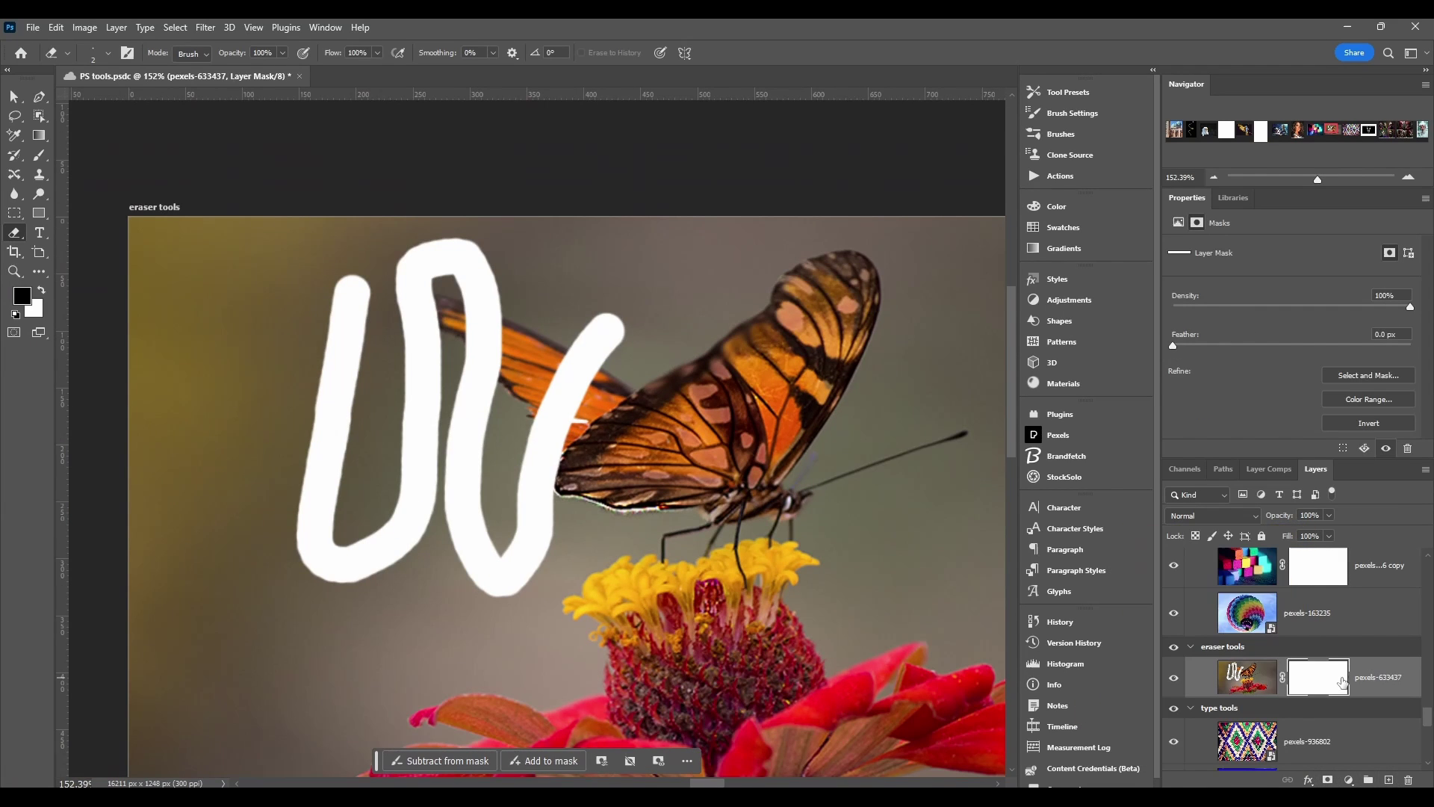
{"action": "left_click", "coordinate": [40, 156]}
{"action": "mouse_move", "coordinate": [688, 407]}
{"action": "left_mouse_down"}
{"action": "mouse_move", "coordinate": [768, 371]}
{"action": "mouse_move", "coordinate": [730, 363]}
{"action": "mouse_move", "coordinate": [730, 413]}
{"action": "left_mouse_up"}
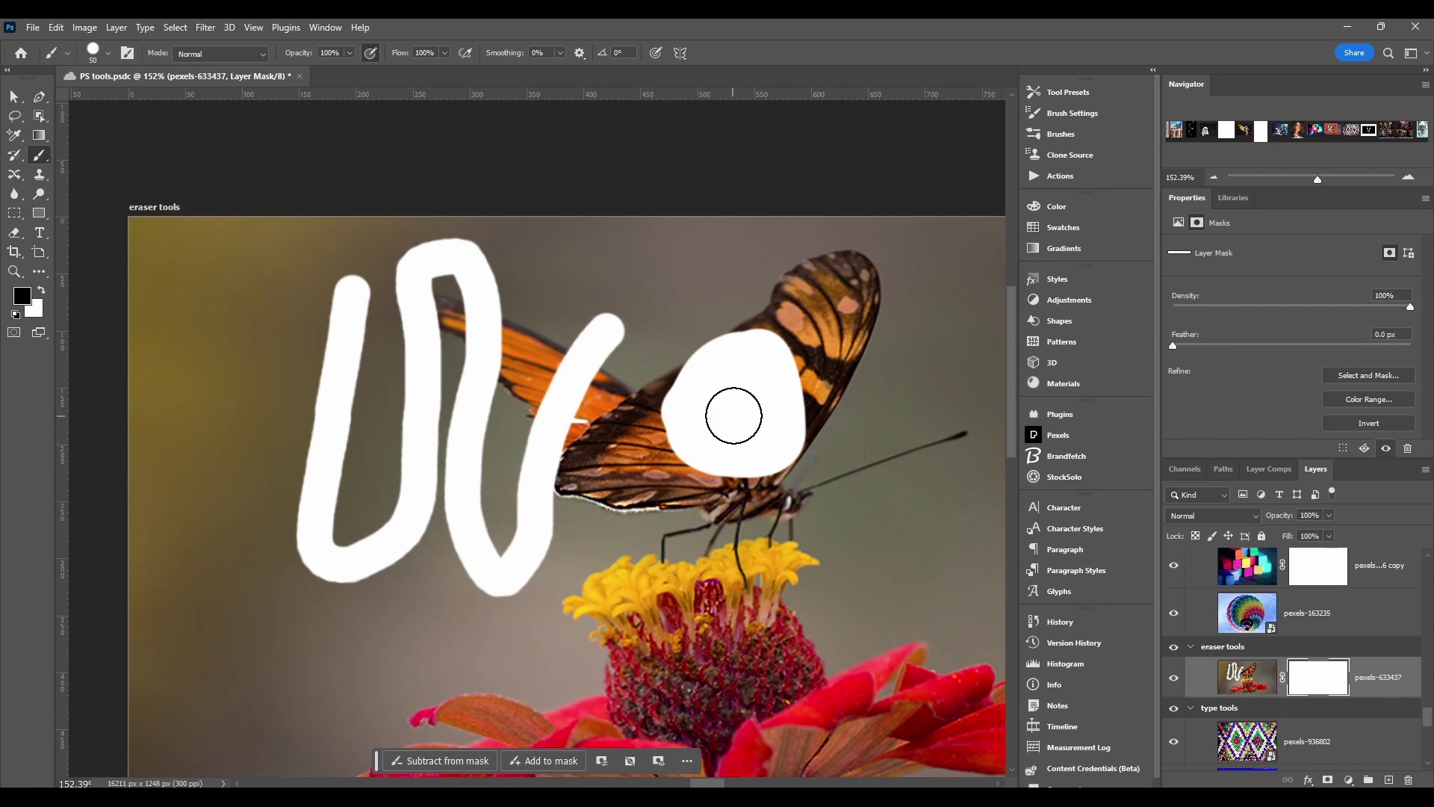
- Disable and re-enable the layer mask, then hide more of the butterfly through it
{"action": "left_click", "coordinate": [1318, 684], "text": "shift"}
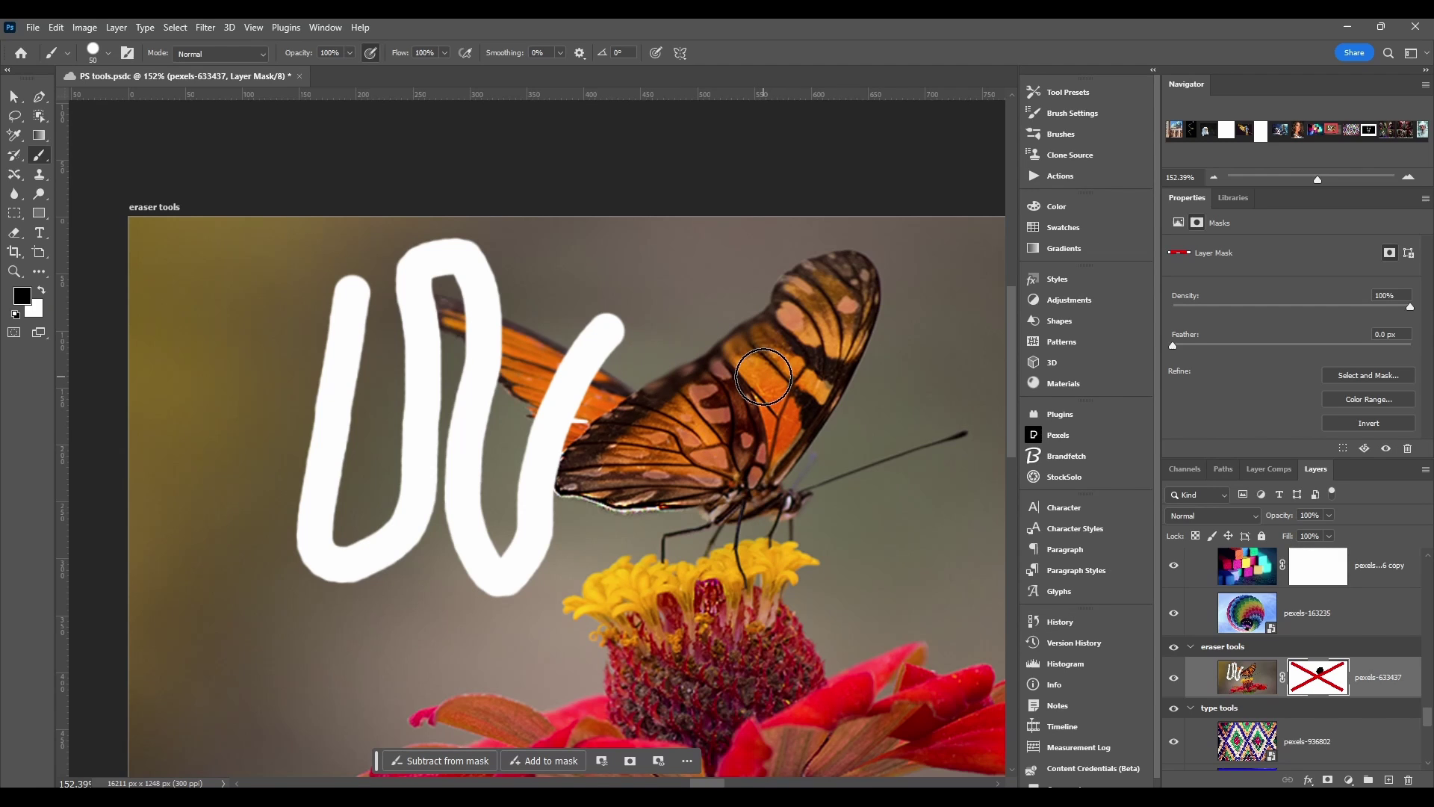
{"action": "left_click_drag", "start_coordinate": [763, 376], "coordinate": [681, 312]}
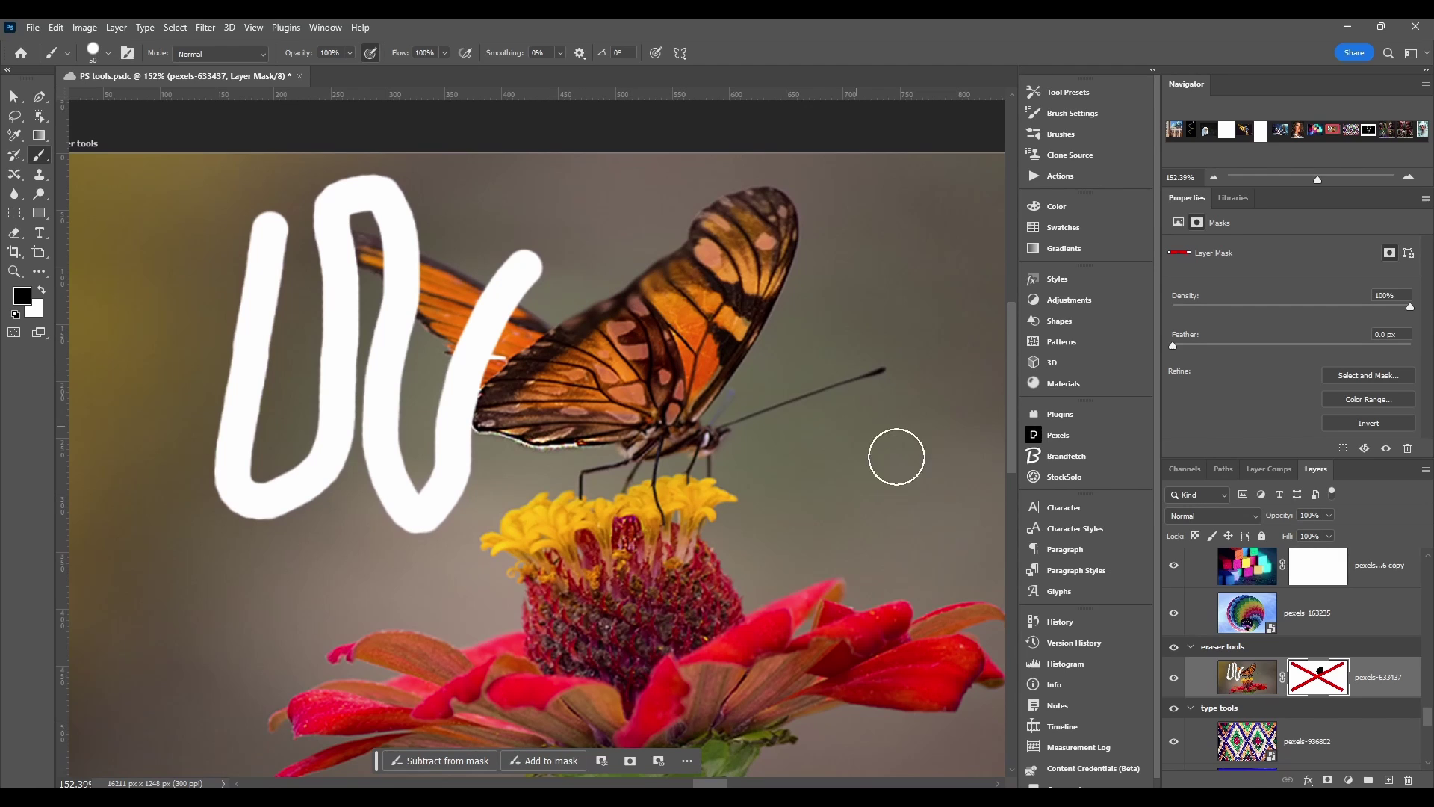
{"action": "left_click", "coordinate": [1320, 679], "text": "shift"}
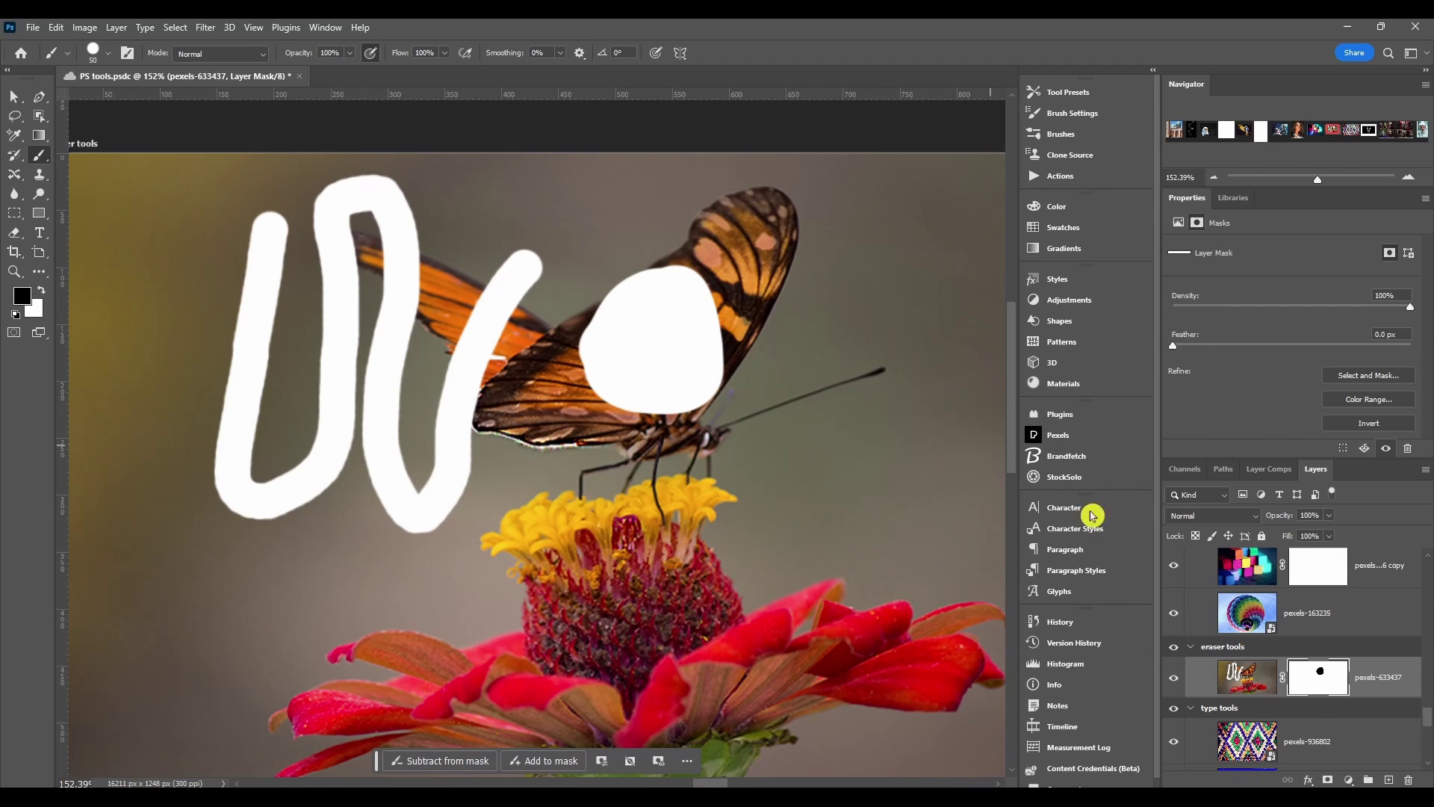
{"action": "mouse_move", "coordinate": [673, 311]}
{"action": "left_mouse_down"}
{"action": "mouse_move", "coordinate": [667, 422]}
{"action": "mouse_move", "coordinate": [723, 184]}
{"action": "mouse_move", "coordinate": [693, 266]}
{"action": "mouse_move", "coordinate": [683, 242]}
{"action": "mouse_move", "coordinate": [635, 254]}
{"action": "mouse_move", "coordinate": [666, 240]}
{"action": "left_mouse_up"}
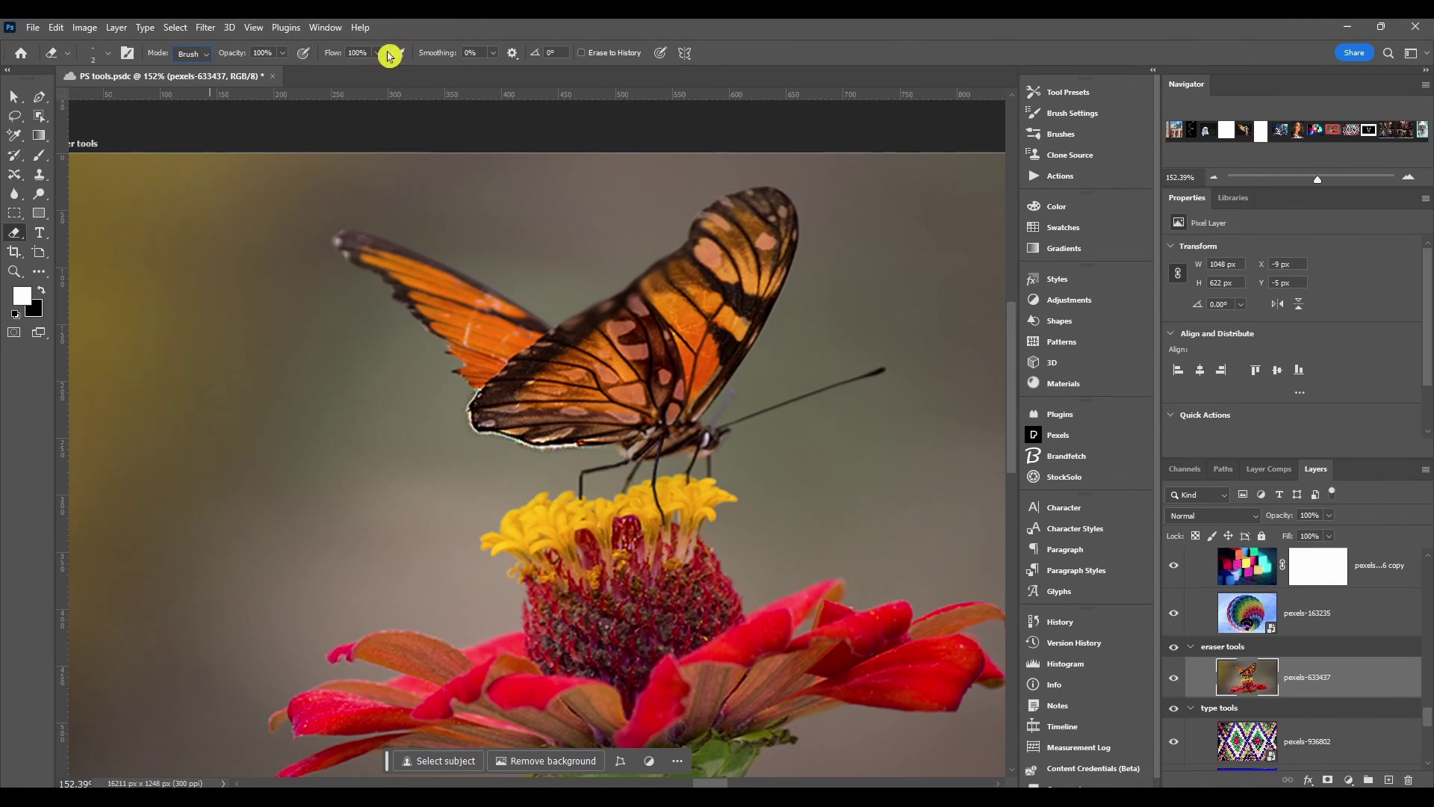
{"action": "left_click", "coordinate": [69, 59]}
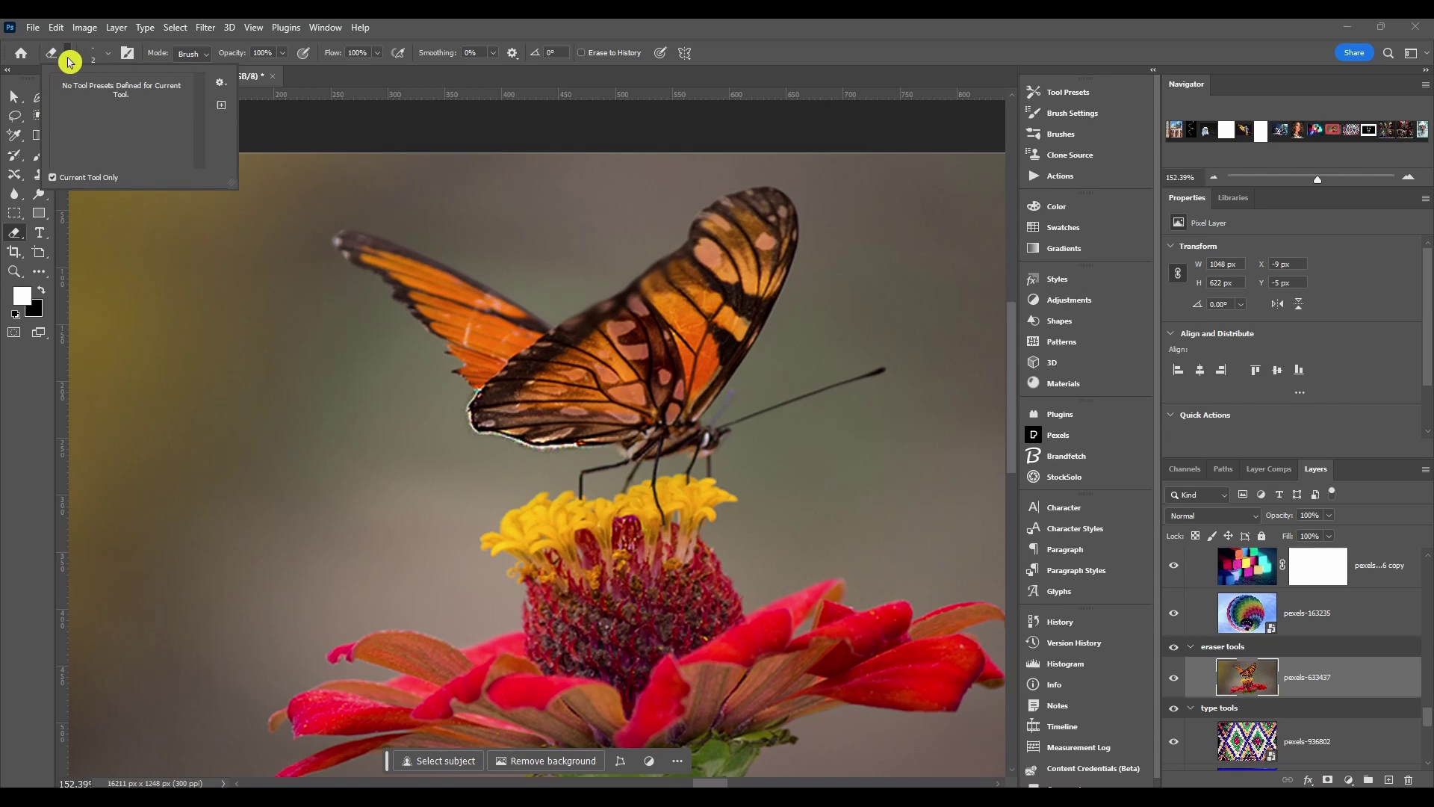
{"action": "left_click", "coordinate": [70, 61]}
{"action": "left_click", "coordinate": [107, 54]}
{"action": "left_click", "coordinate": [109, 53]}
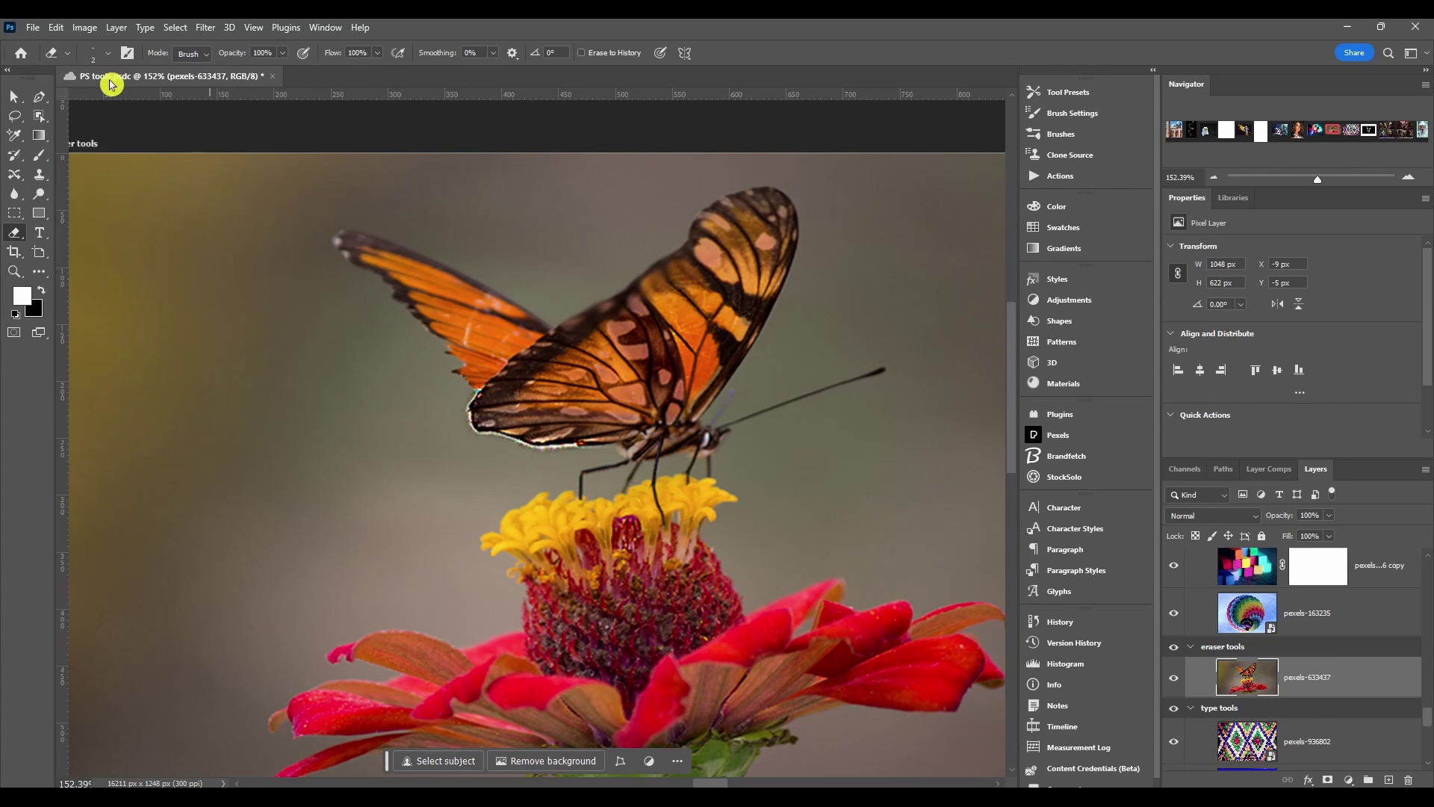
{"action": "left_click", "coordinate": [109, 56]}
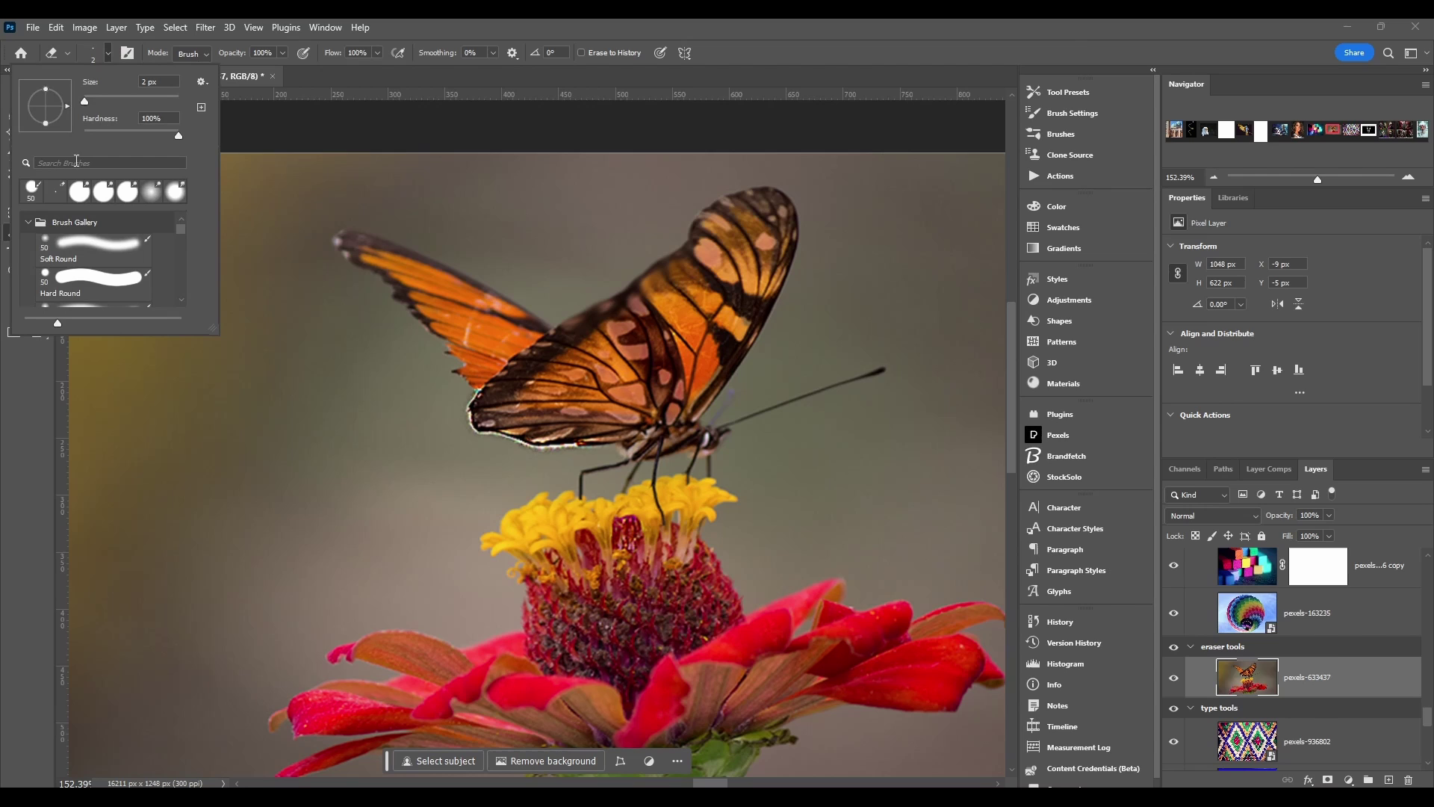
{"action": "left_click", "coordinate": [109, 54]}
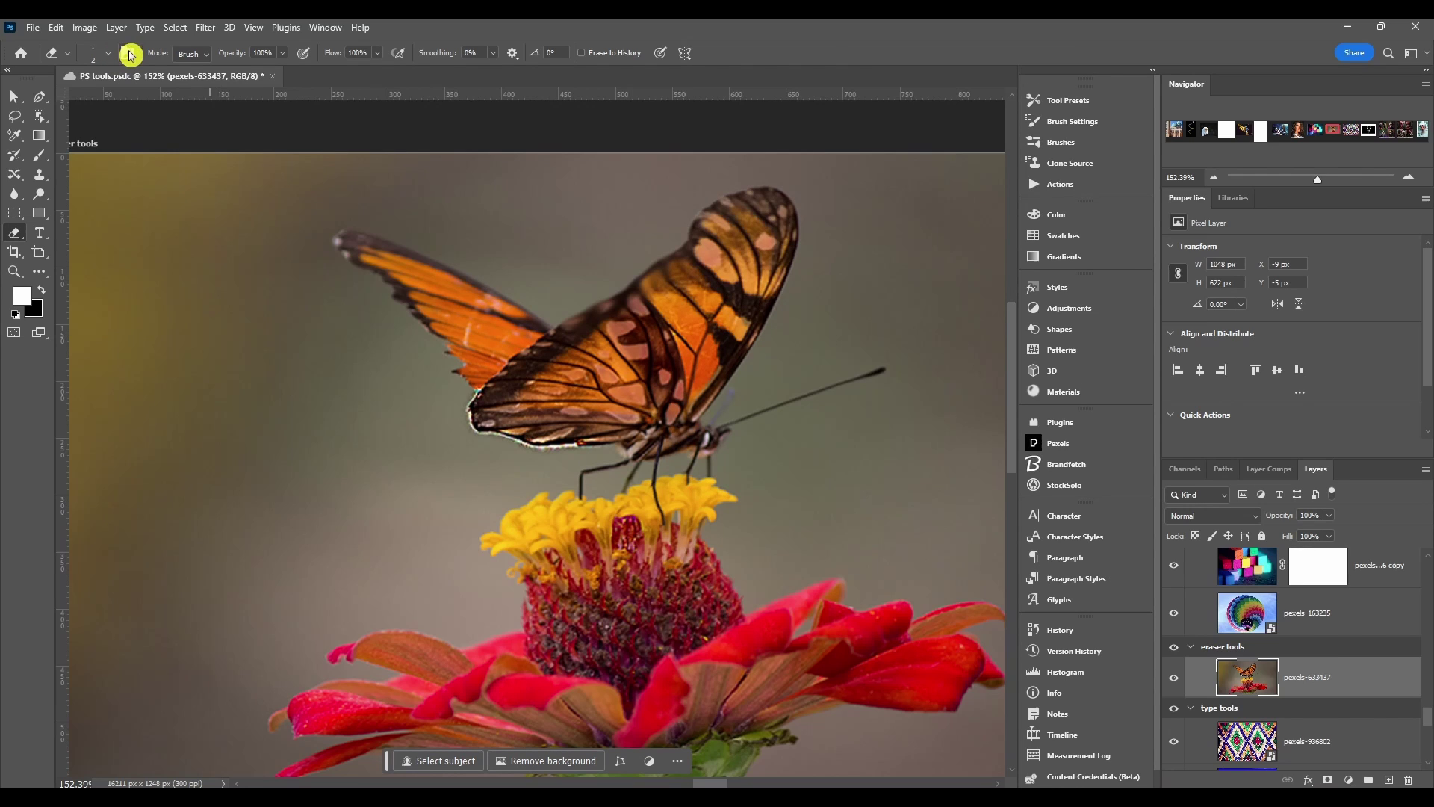
{"action": "left_click", "coordinate": [128, 55]}
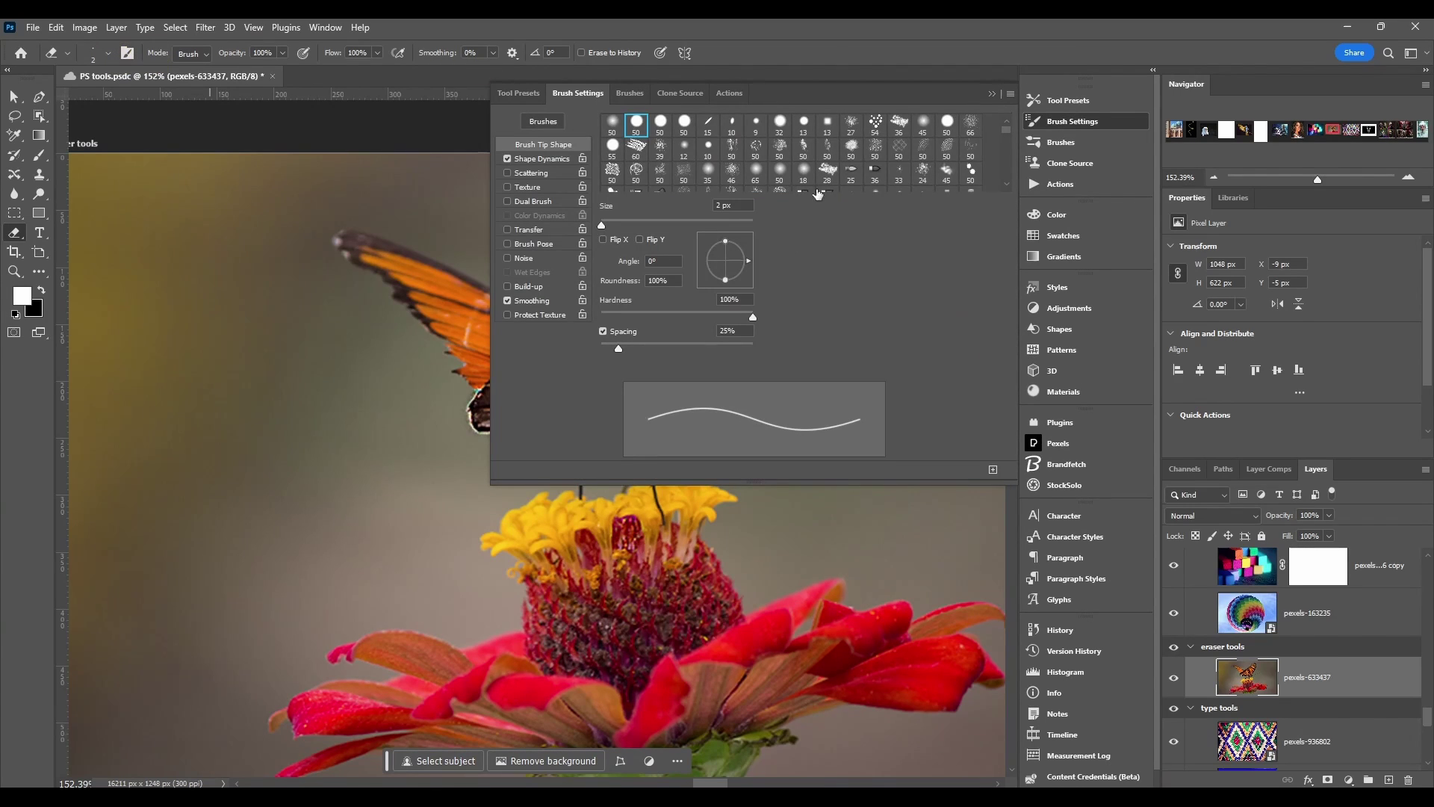
{"action": "left_click", "coordinate": [1064, 129]}
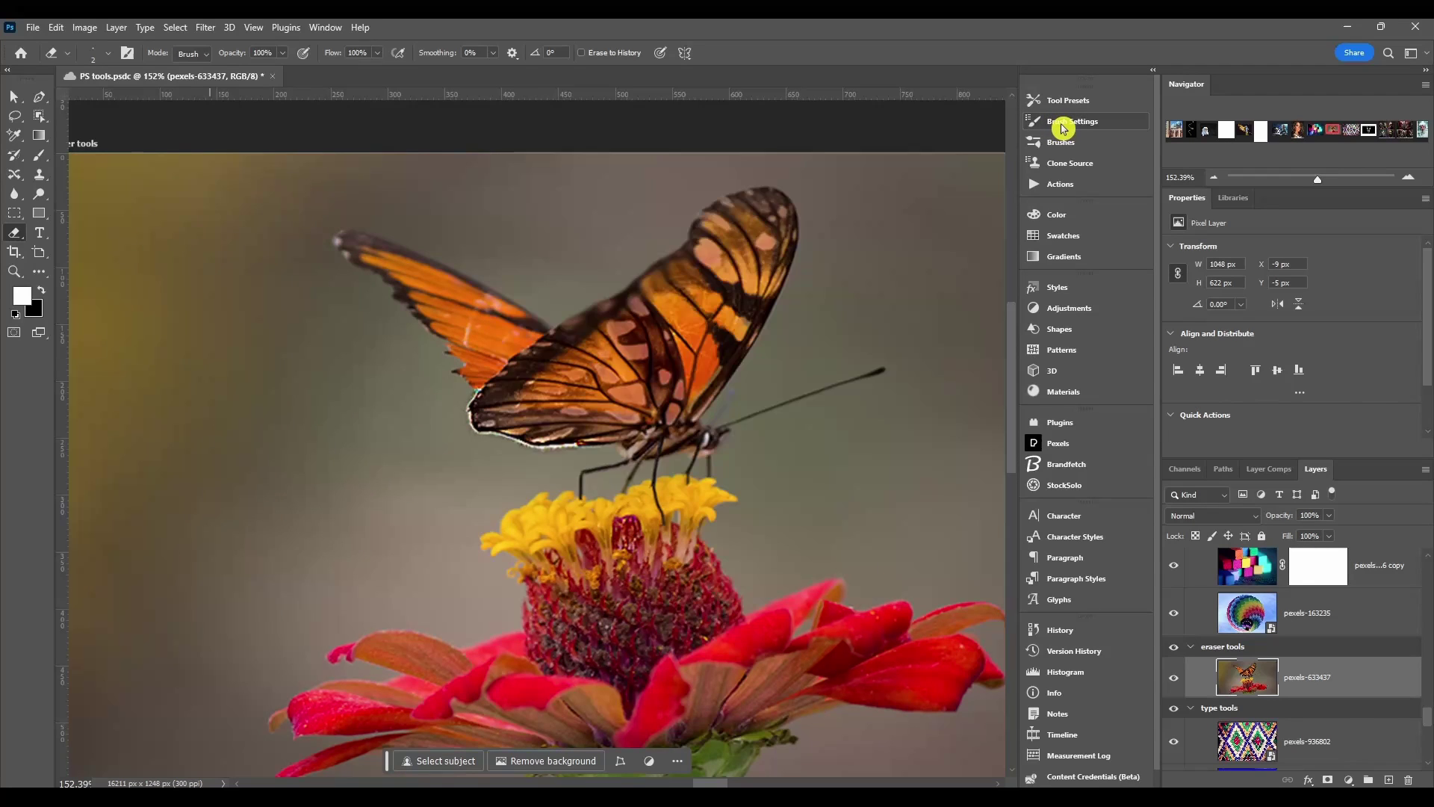
{"action": "left_click", "coordinate": [1064, 128]}
{"action": "left_click", "coordinate": [1064, 129]}
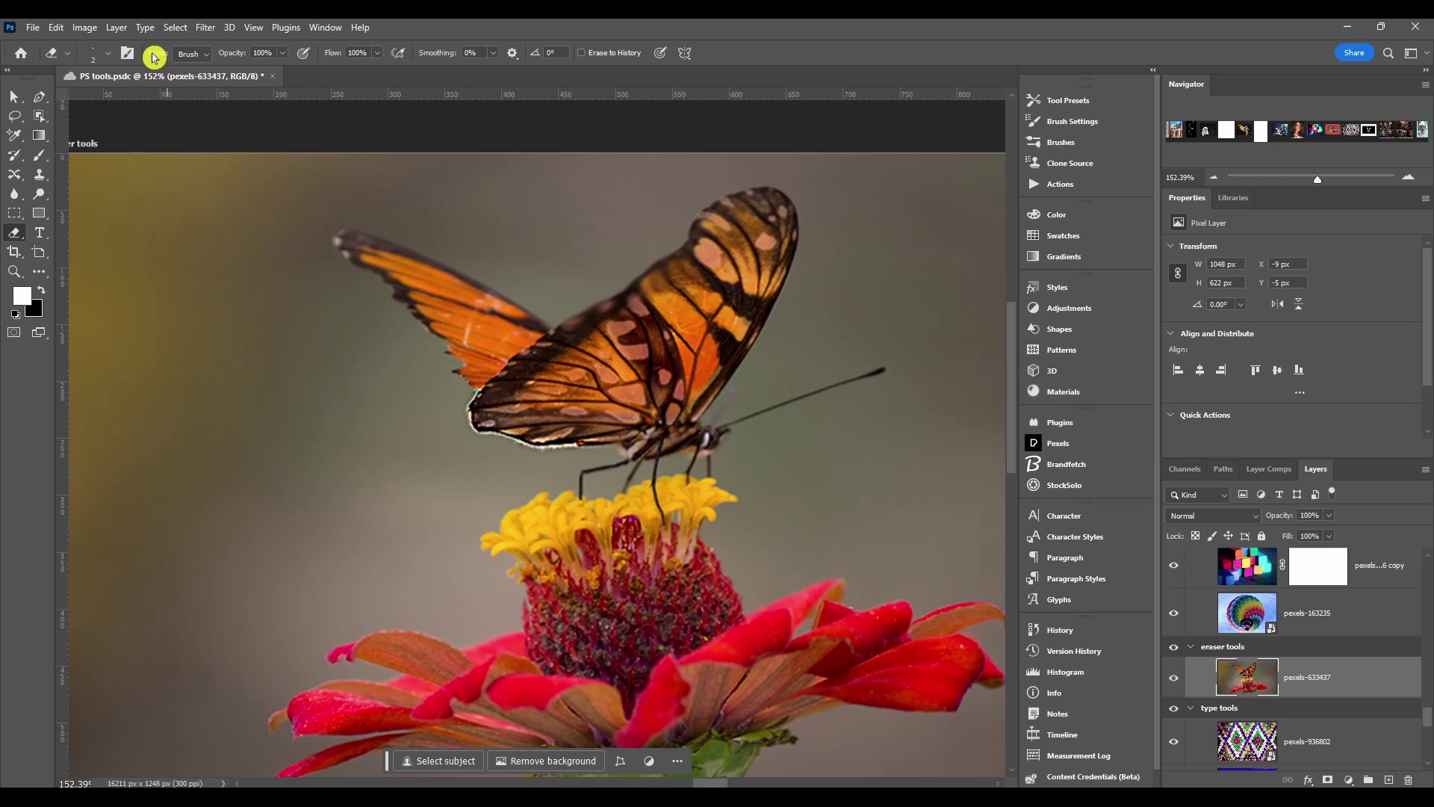
- Keep the eraser in Brush mode with a 27 px tip and erase a soft test blob
{"action": "left_click", "coordinate": [200, 54]}
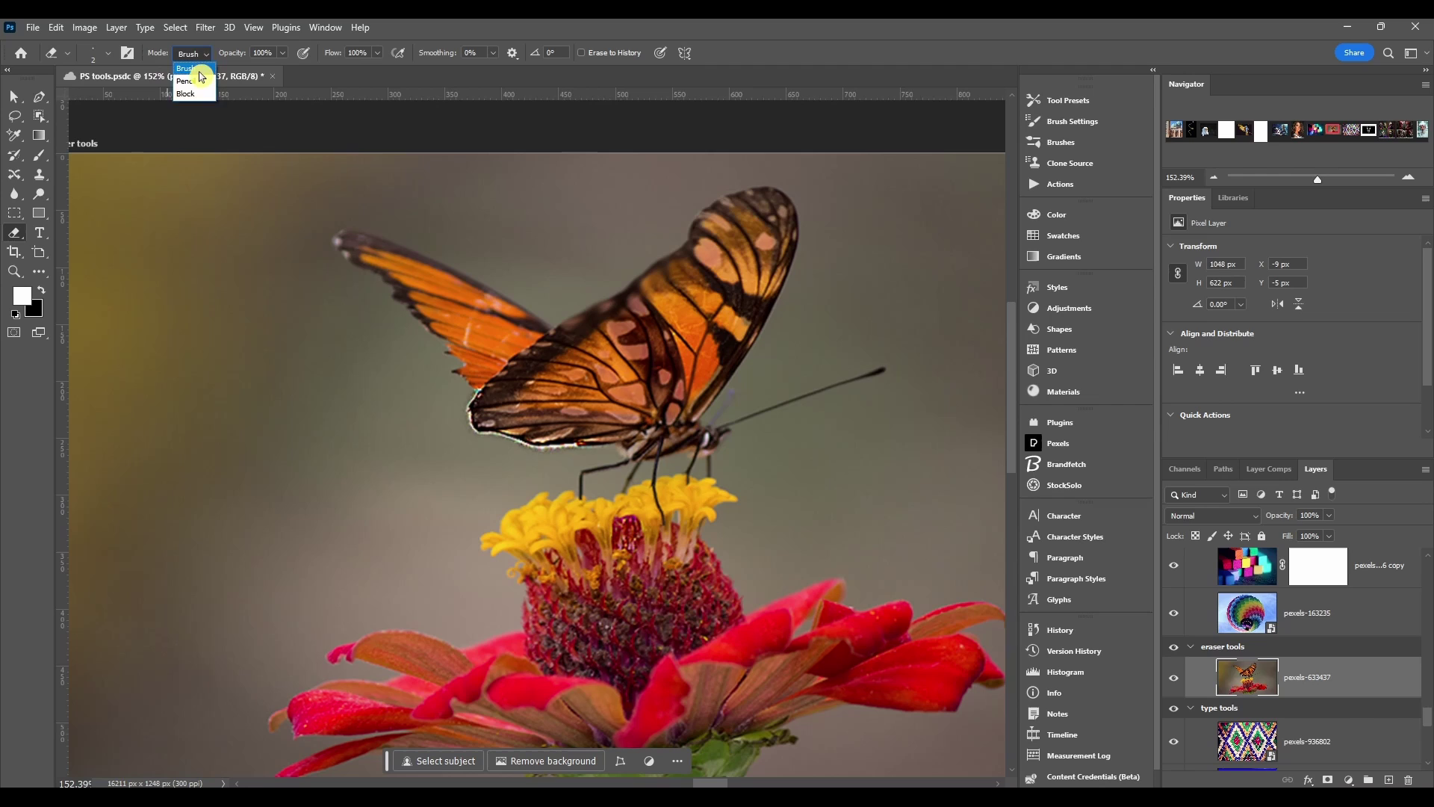
{"action": "left_click", "coordinate": [199, 72]}
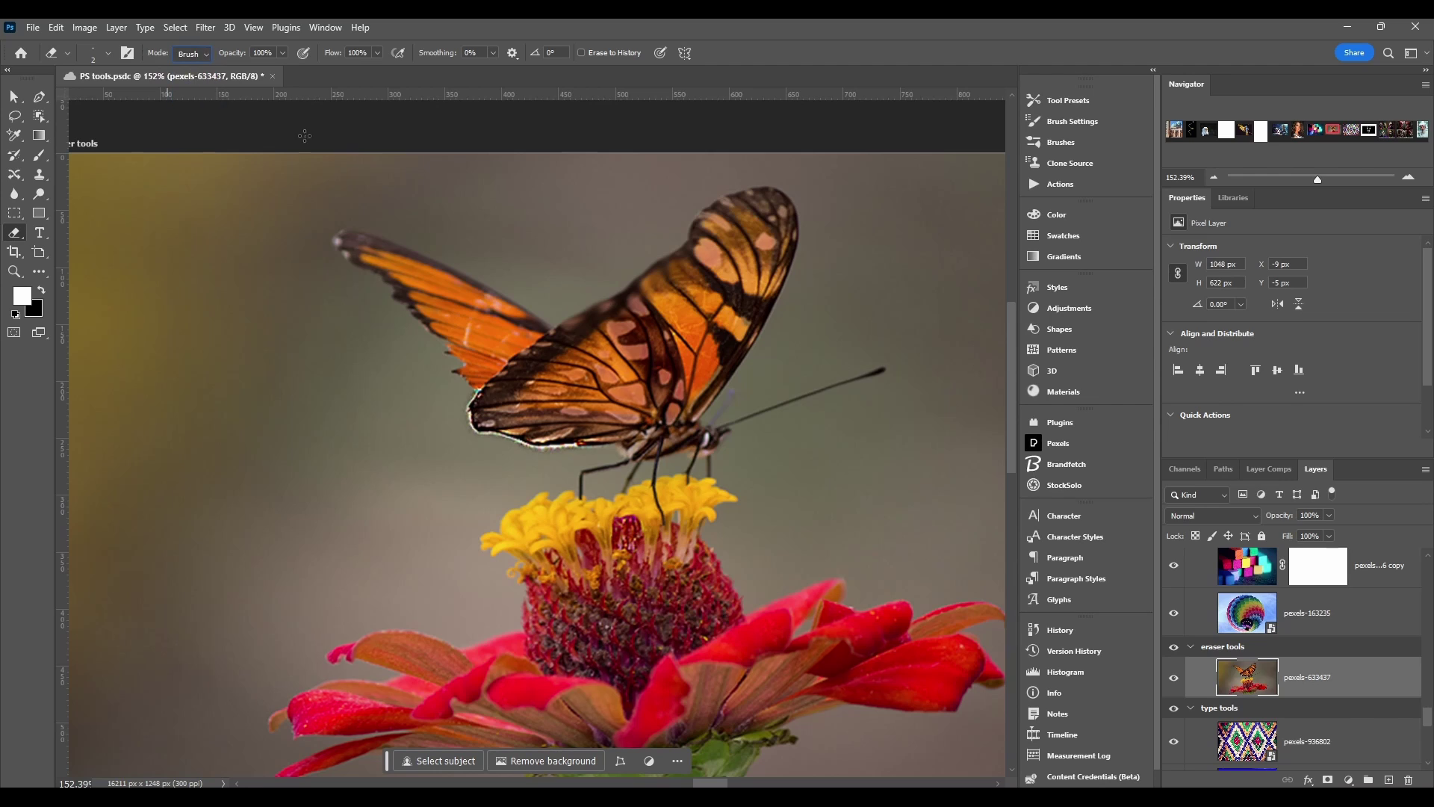
{"action": "right_click", "coordinate": [211, 210], "text": "alt"}
{"action": "mouse_move", "coordinate": [217, 209]}
{"action": "left_mouse_down"}
{"action": "mouse_move", "coordinate": [246, 257]}
{"action": "mouse_move", "coordinate": [240, 229]}
{"action": "mouse_move", "coordinate": [209, 224]}
{"action": "left_mouse_up"}
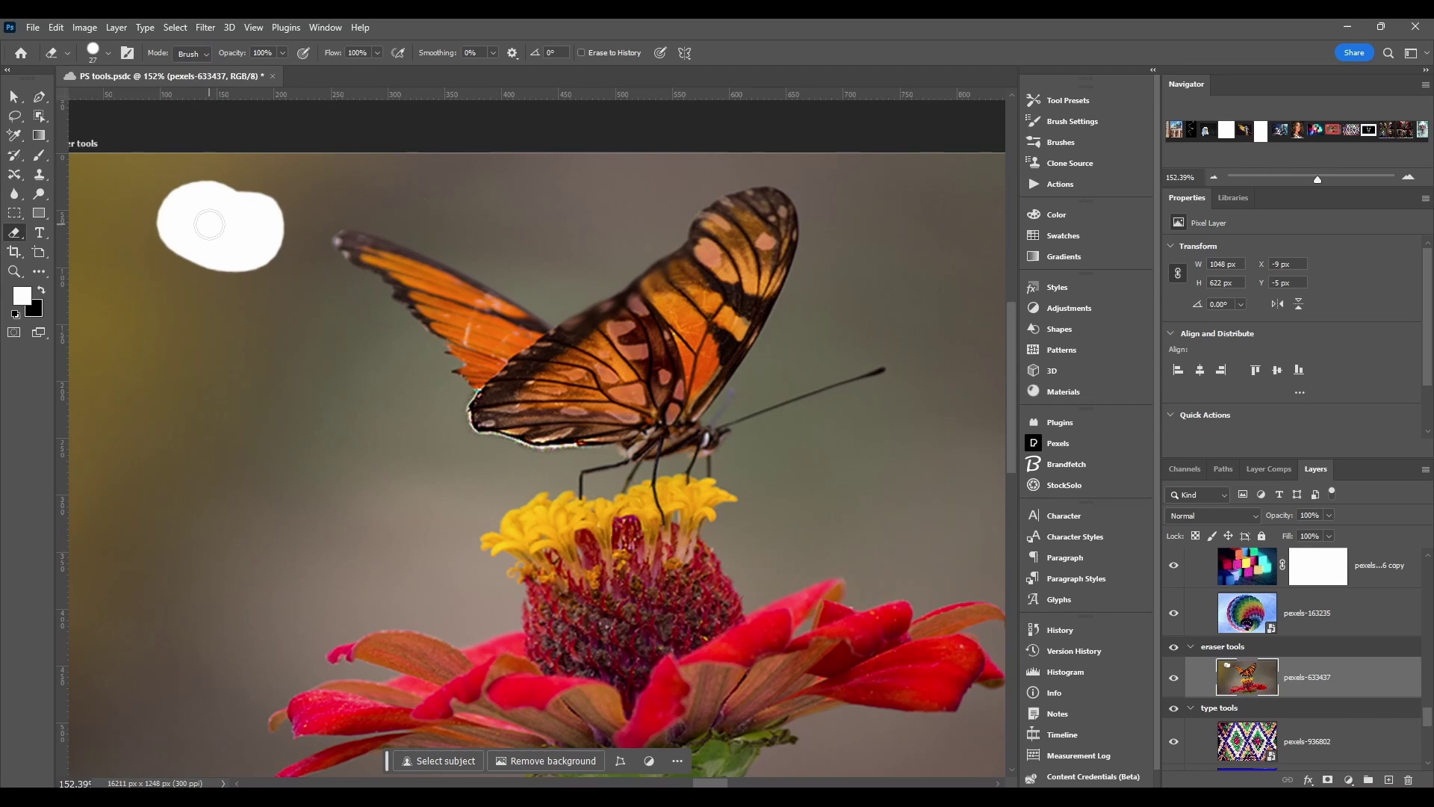
- Test Pencil and Block eraser modes with strokes, return to Brush mode, and undo the strokes
{"action": "left_click", "coordinate": [192, 54]}
{"action": "left_click", "coordinate": [196, 85]}
{"action": "mouse_move", "coordinate": [218, 323]}
{"action": "left_mouse_down"}
{"action": "mouse_move", "coordinate": [322, 325]}
{"action": "mouse_move", "coordinate": [191, 339]}
{"action": "mouse_move", "coordinate": [257, 389]}
{"action": "mouse_move", "coordinate": [311, 479]}
{"action": "left_mouse_up"}
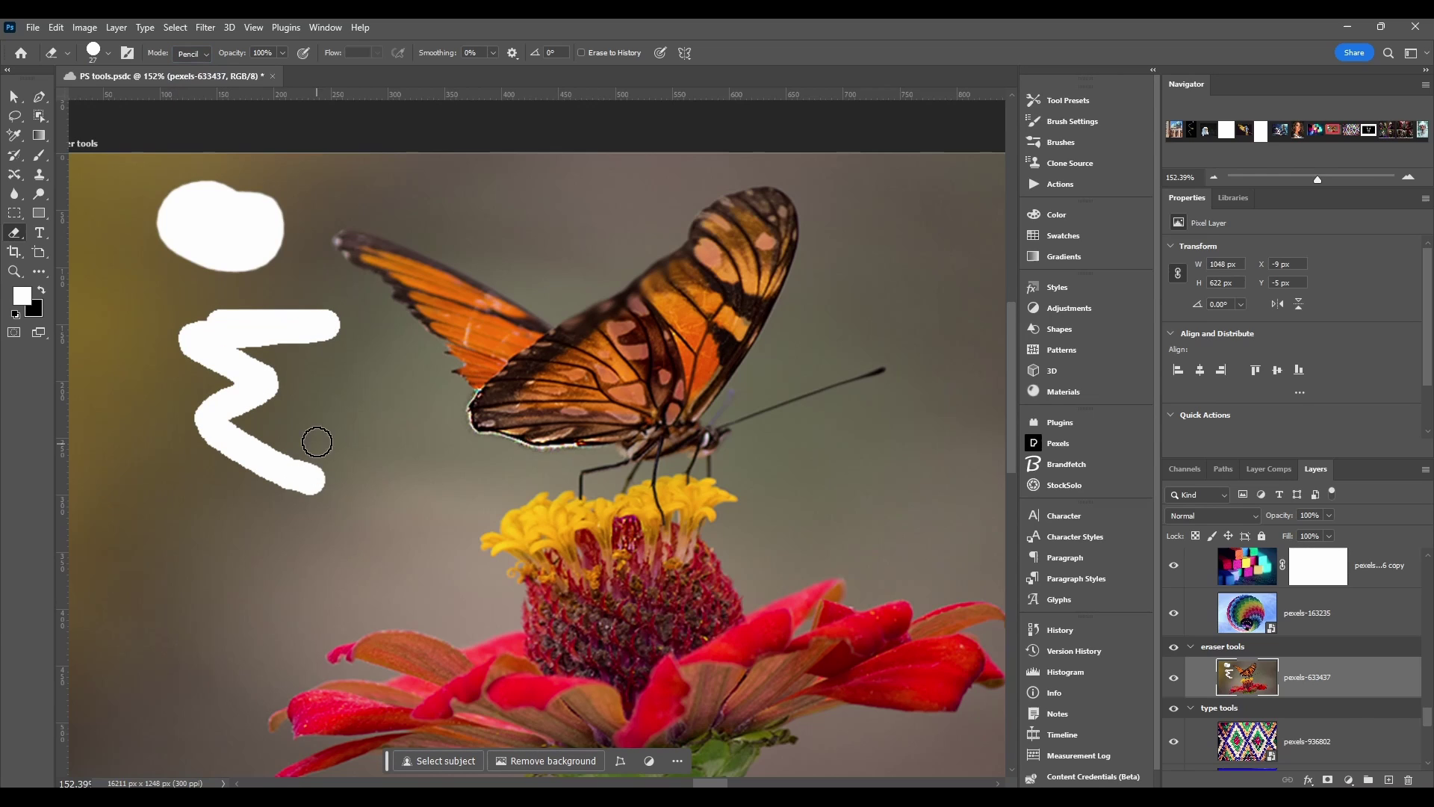
{"action": "key", "text": "Down"}
{"action": "left_click_drag", "start_coordinate": [122, 393], "coordinate": [149, 368]}
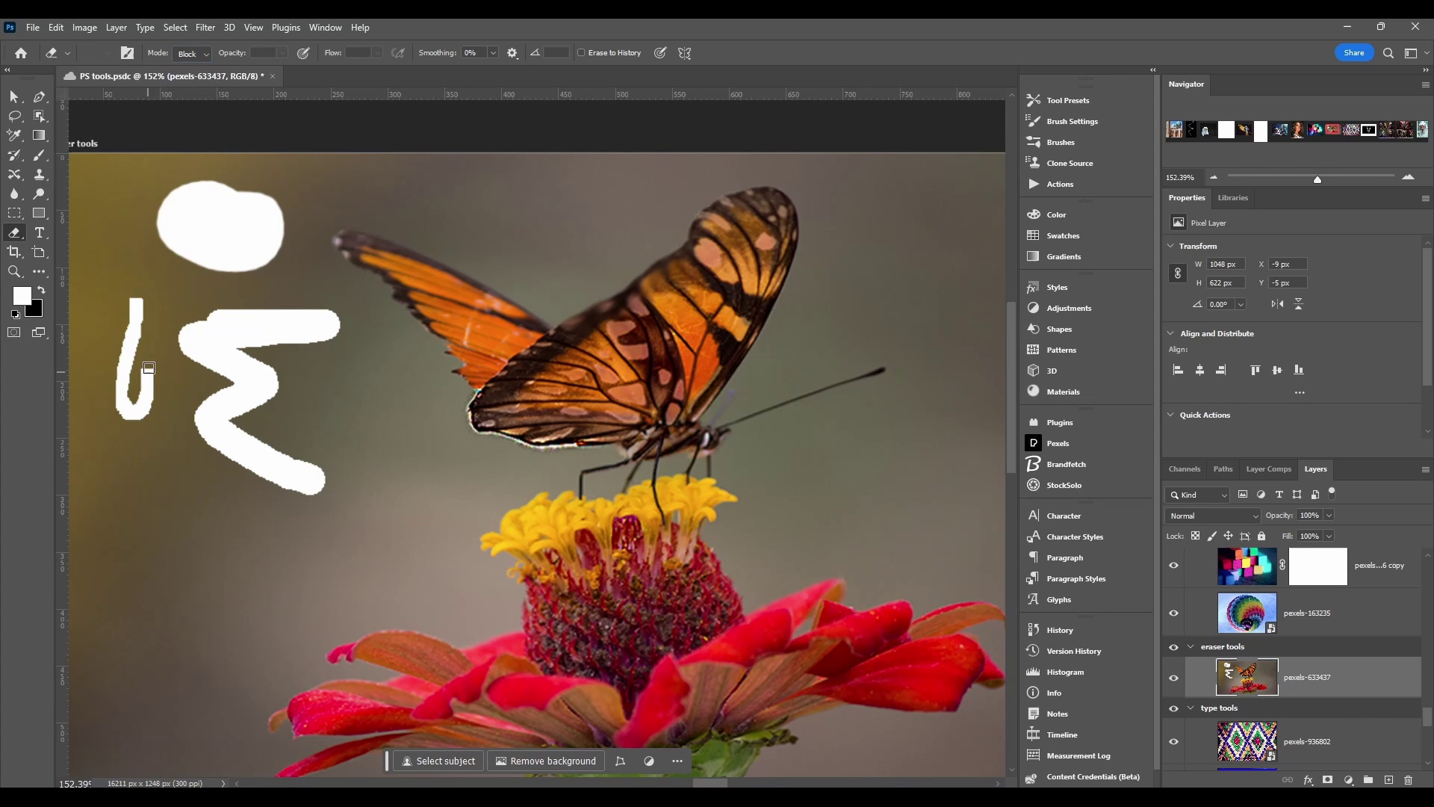
{"action": "mouse_move", "coordinate": [198, 296]}
{"action": "left_mouse_down"}
{"action": "mouse_move", "coordinate": [294, 291]}
{"action": "mouse_move", "coordinate": [354, 315]}
{"action": "mouse_move", "coordinate": [373, 363]}
{"action": "left_mouse_up"}
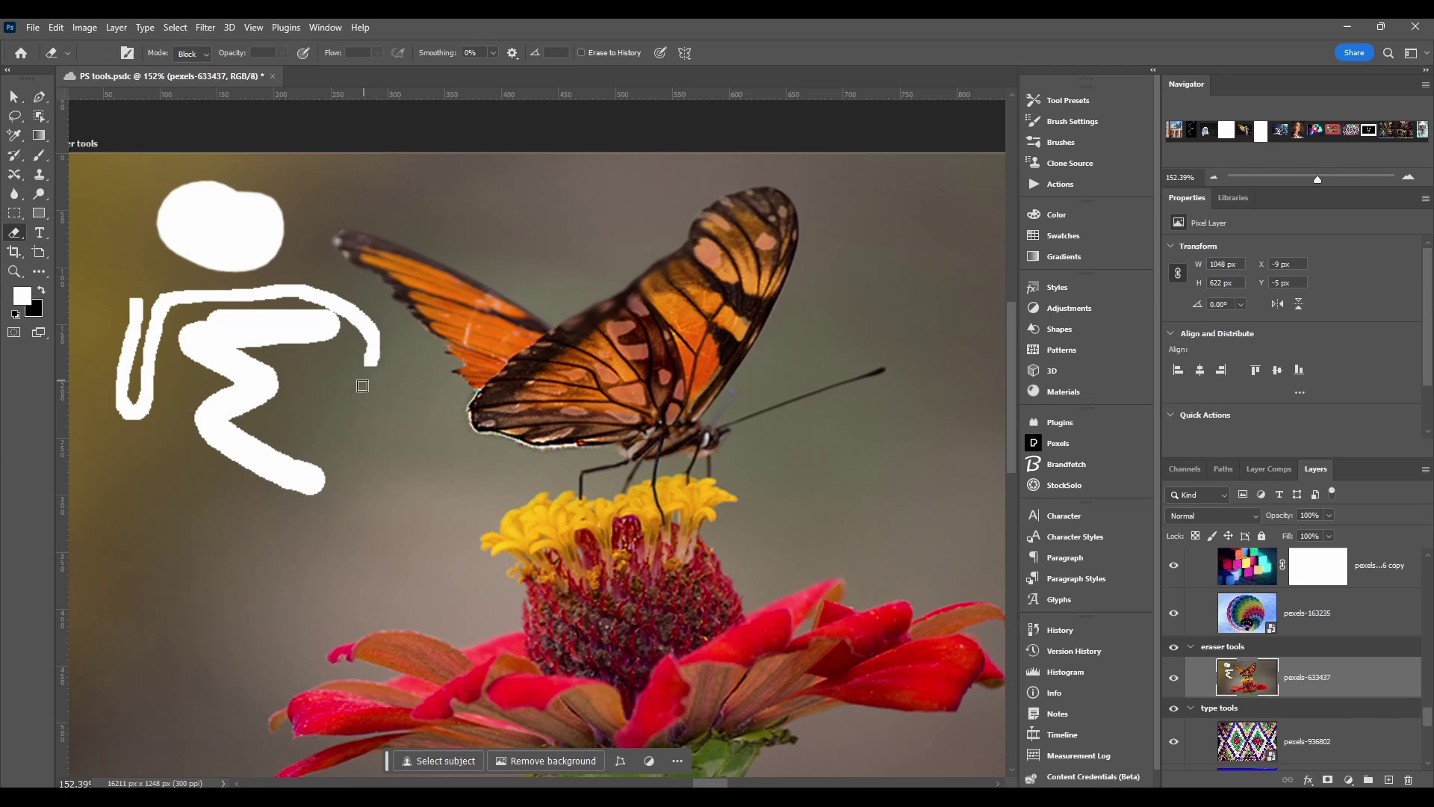
{"action": "key", "text": "Up"}
{"action": "key", "text": "Up"}
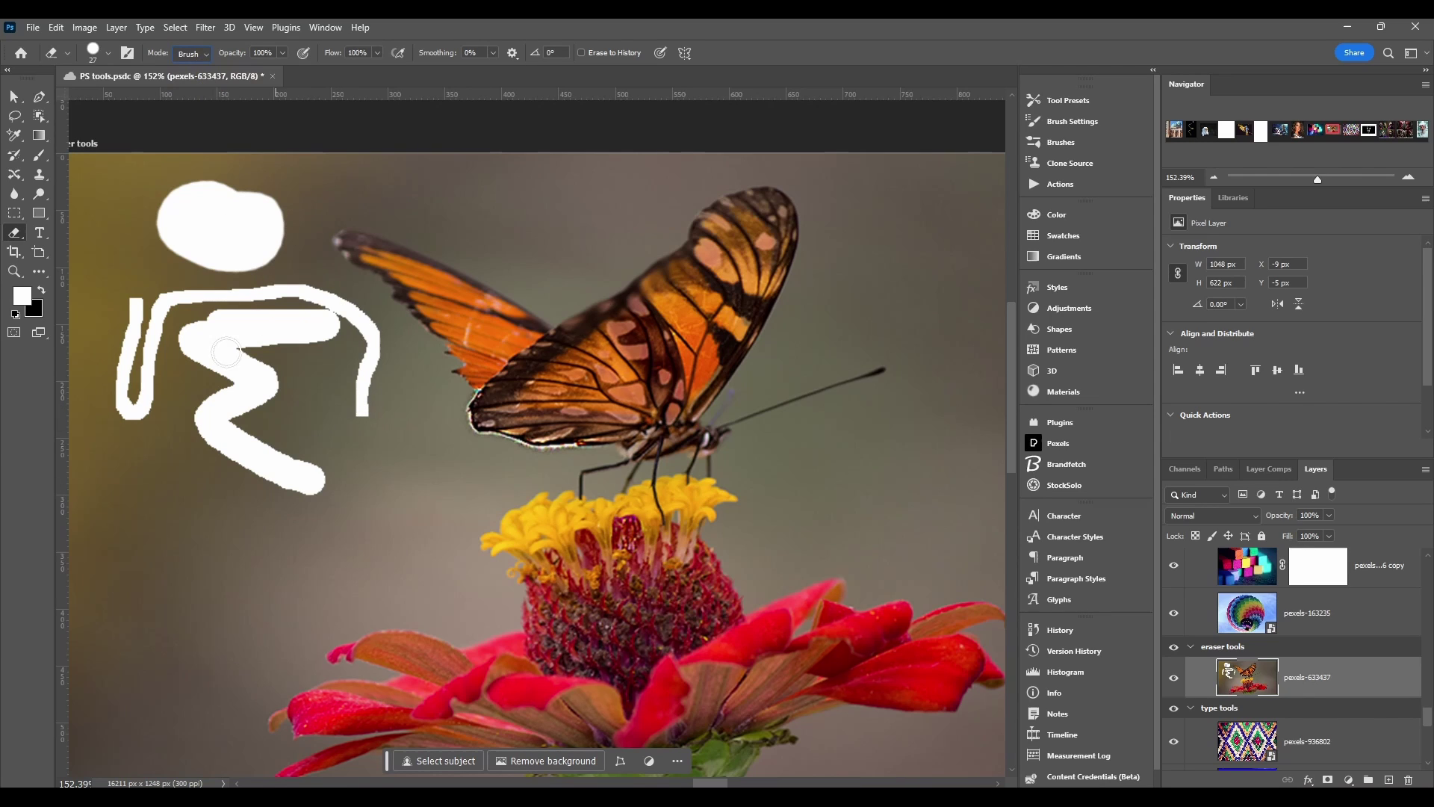
{"action": "key", "text": "ctrl+z"}
{"action": "key", "text": "ctrl+z"}
{"action": "key", "text": "ctrl+z"}
{"action": "key", "text": "ctrl+z"}
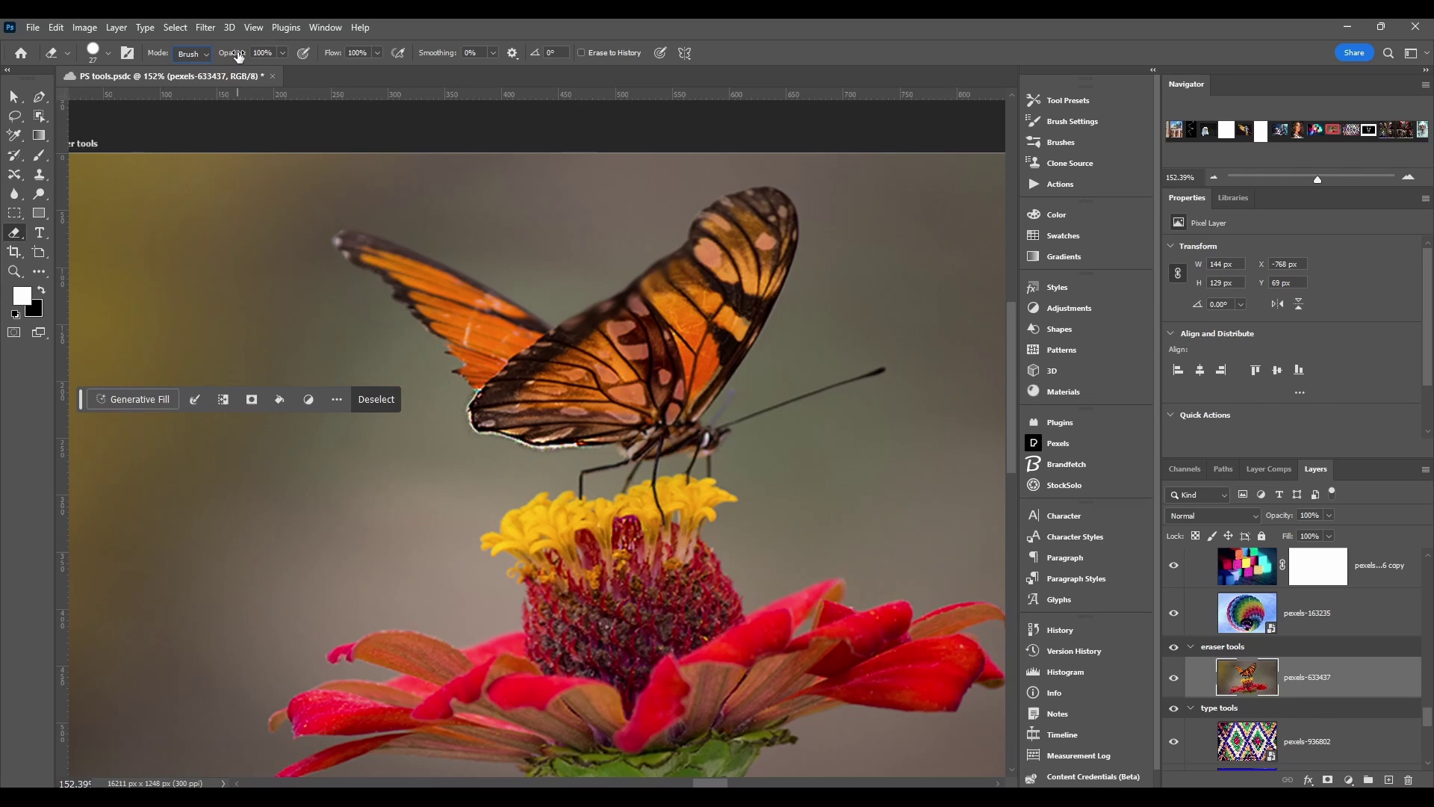
{"action": "key", "text": "ctrl+d"}
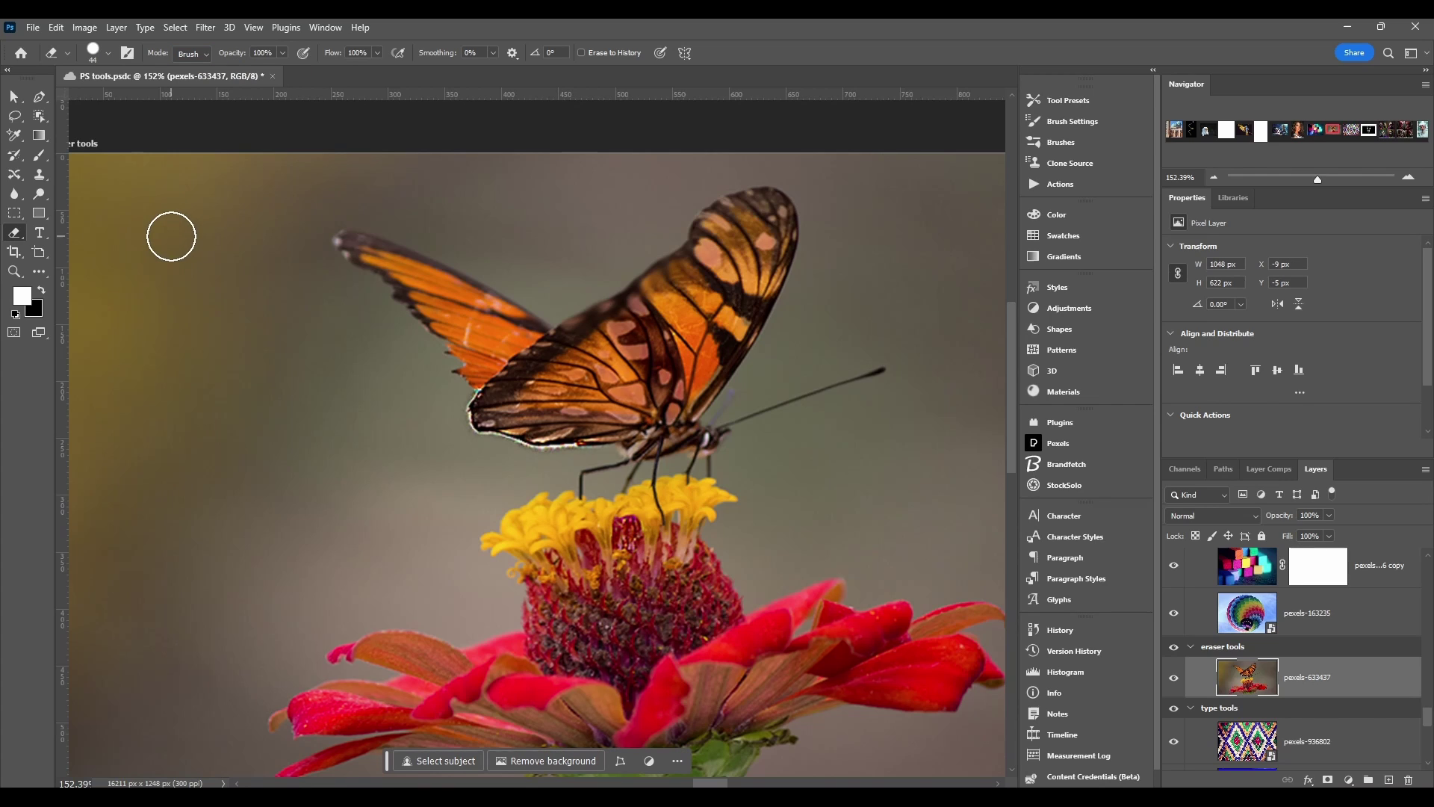
{"action": "left_click", "coordinate": [249, 56]}
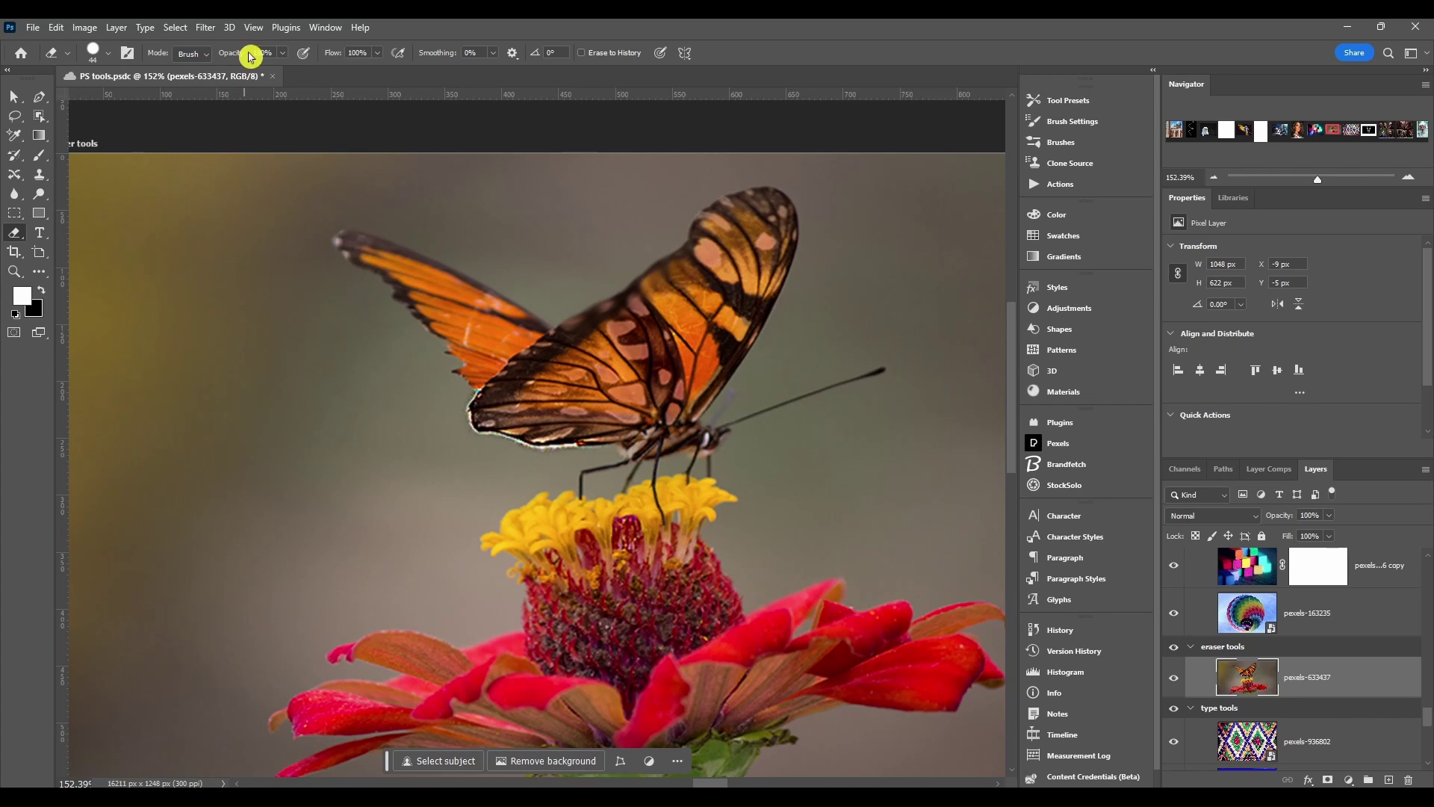
{"action": "left_click", "coordinate": [120, 198]}
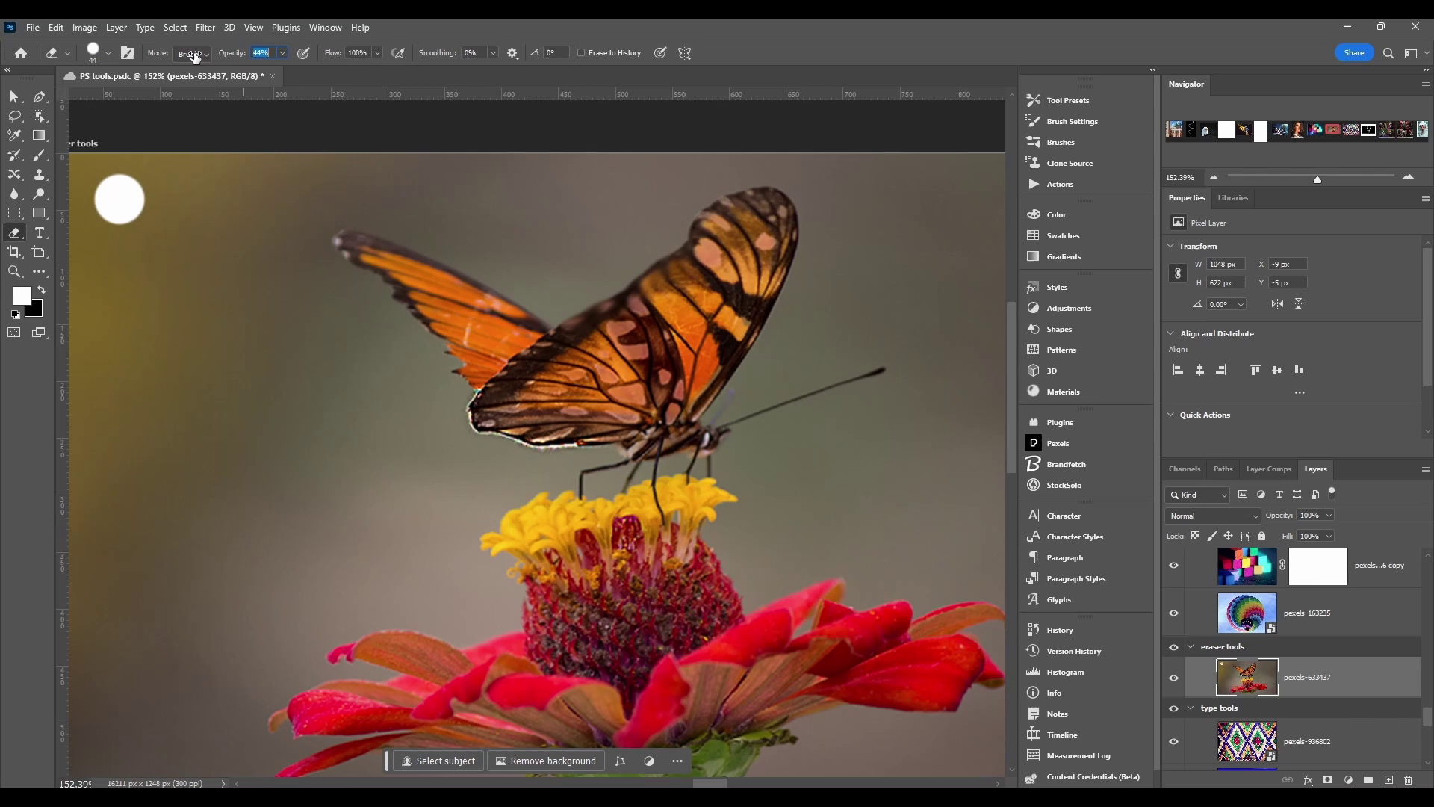
{"action": "left_click", "coordinate": [209, 202]}
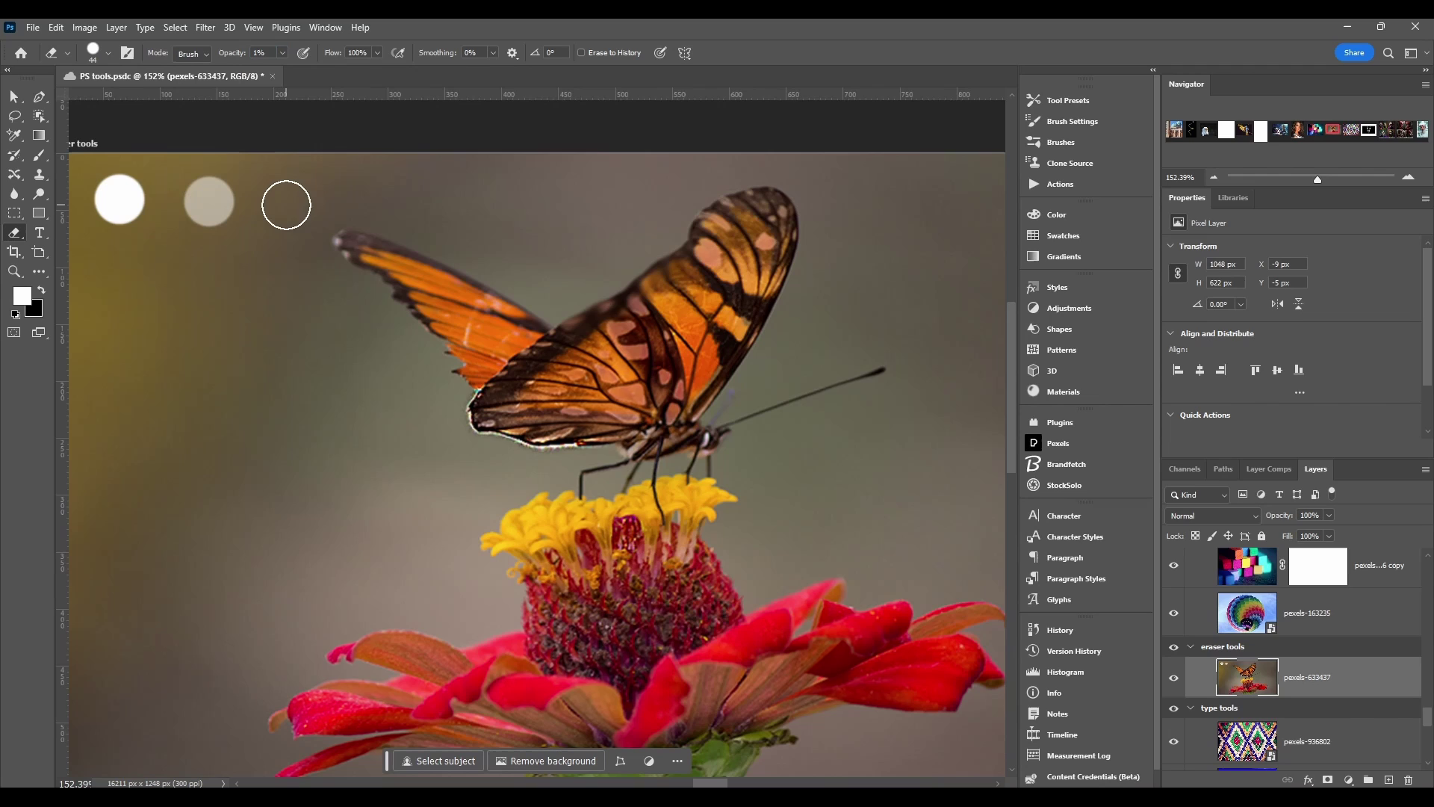
{"action": "left_click", "coordinate": [300, 199]}
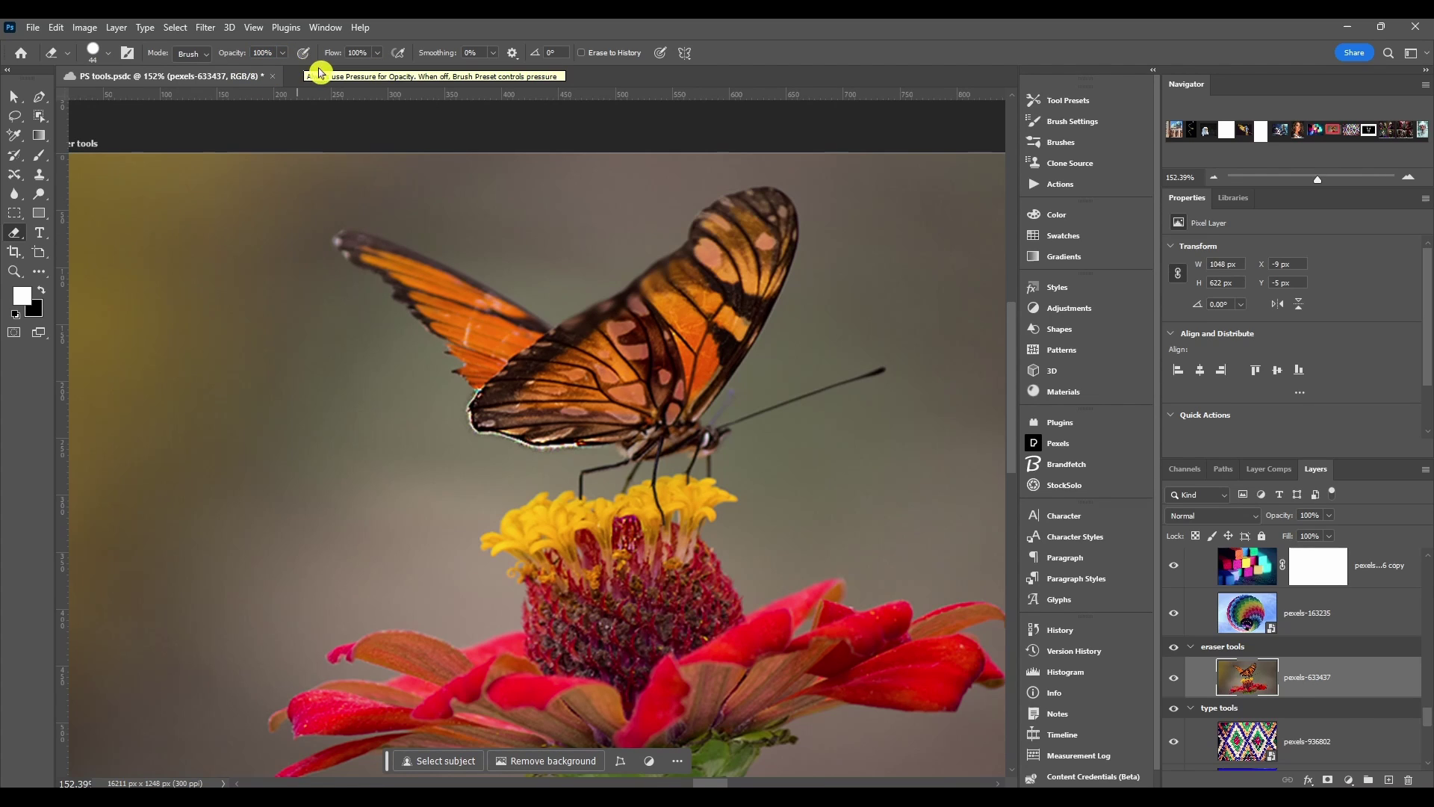
{"action": "left_click", "coordinate": [305, 58]}
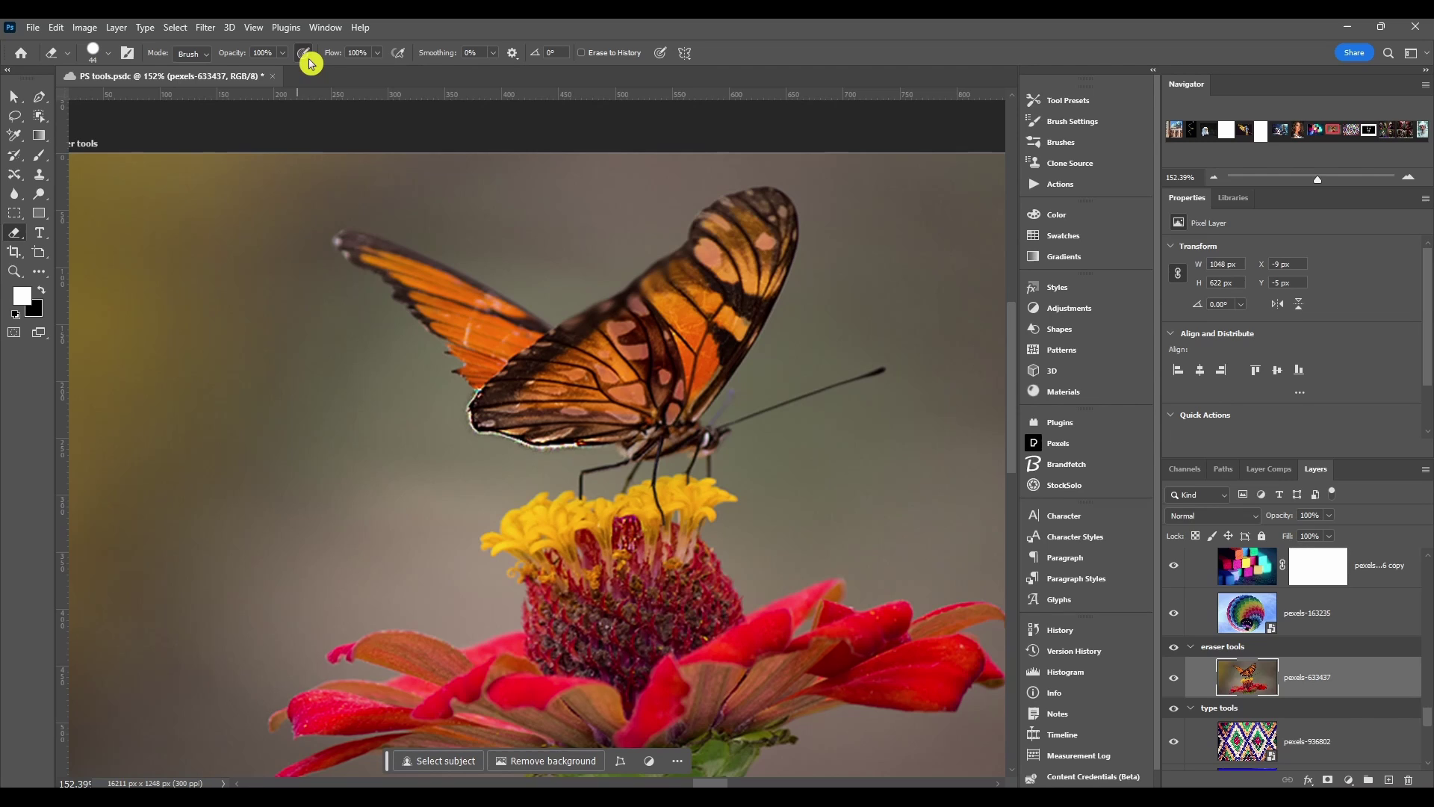
{"action": "left_click", "coordinate": [308, 54]}
{"action": "mouse_move", "coordinate": [212, 239]}
{"action": "left_mouse_down"}
{"action": "mouse_move", "coordinate": [192, 311]}
{"action": "mouse_move", "coordinate": [255, 347]}
{"action": "mouse_move", "coordinate": [217, 399]}
{"action": "mouse_move", "coordinate": [216, 434]}
{"action": "mouse_move", "coordinate": [271, 448]}
{"action": "mouse_move", "coordinate": [282, 470]}
{"action": "mouse_move", "coordinate": [228, 565]}
{"action": "mouse_move", "coordinate": [245, 589]}
{"action": "mouse_move", "coordinate": [366, 523]}
{"action": "mouse_move", "coordinate": [370, 480]}
{"action": "mouse_move", "coordinate": [342, 429]}
{"action": "mouse_move", "coordinate": [351, 376]}
{"action": "left_mouse_up"}
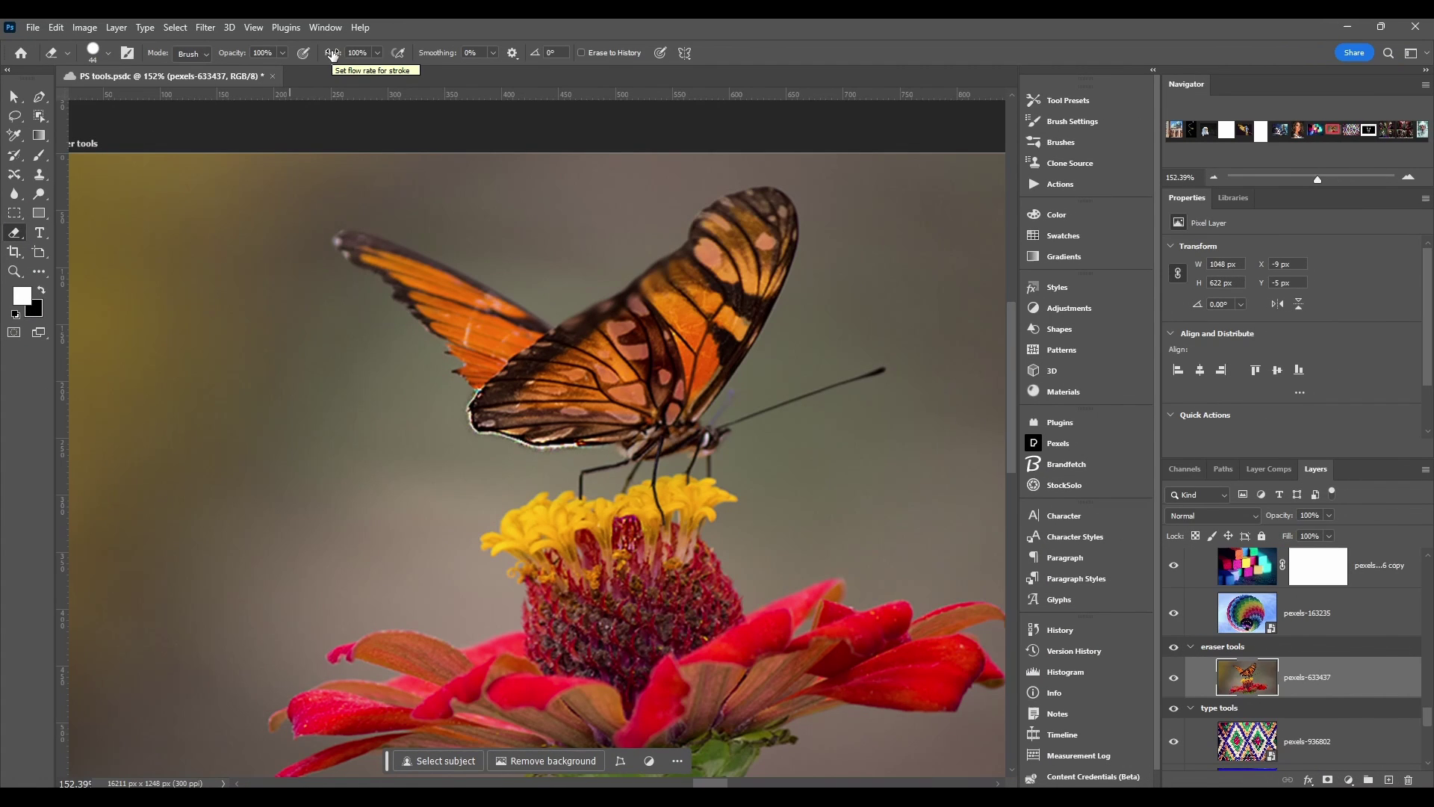
{"action": "left_click", "coordinate": [339, 60]}
{"action": "left_click_drag", "start_coordinate": [257, 215], "coordinate": [207, 476]}
{"action": "left_click", "coordinate": [367, 49]}
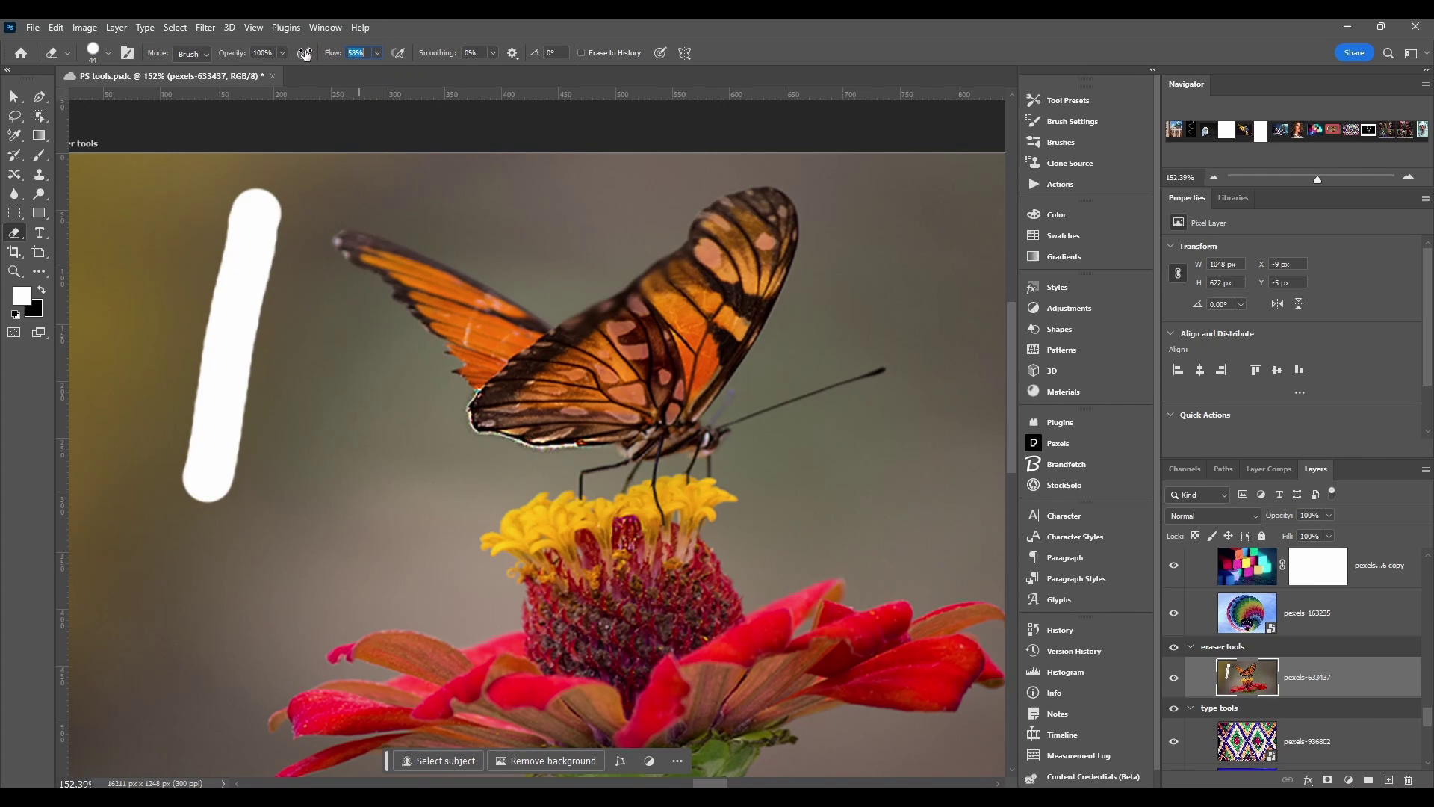
{"action": "left_click_drag", "start_coordinate": [345, 196], "coordinate": [302, 467]}
{"action": "left_click", "coordinate": [331, 51]}
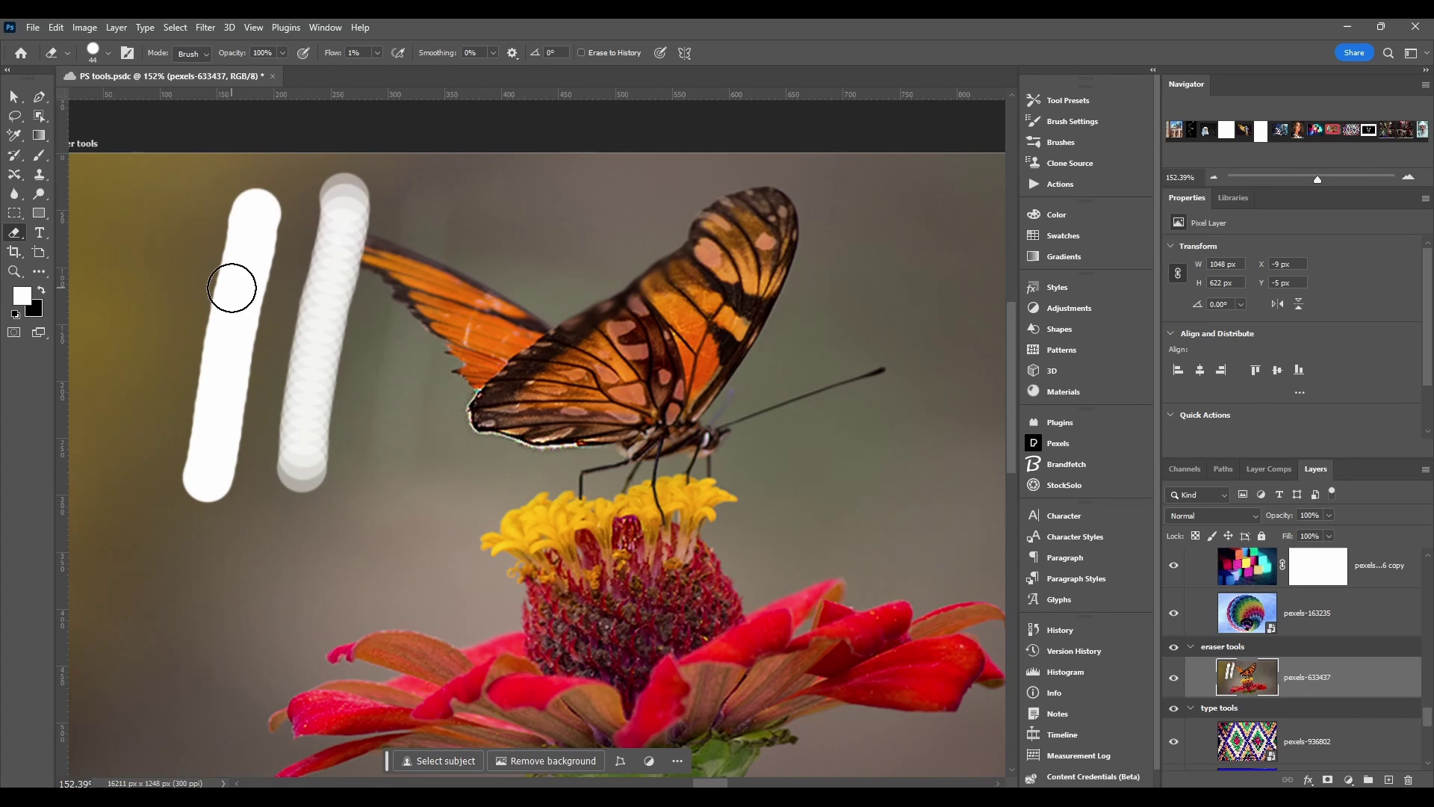
{"action": "left_click", "coordinate": [402, 57]}
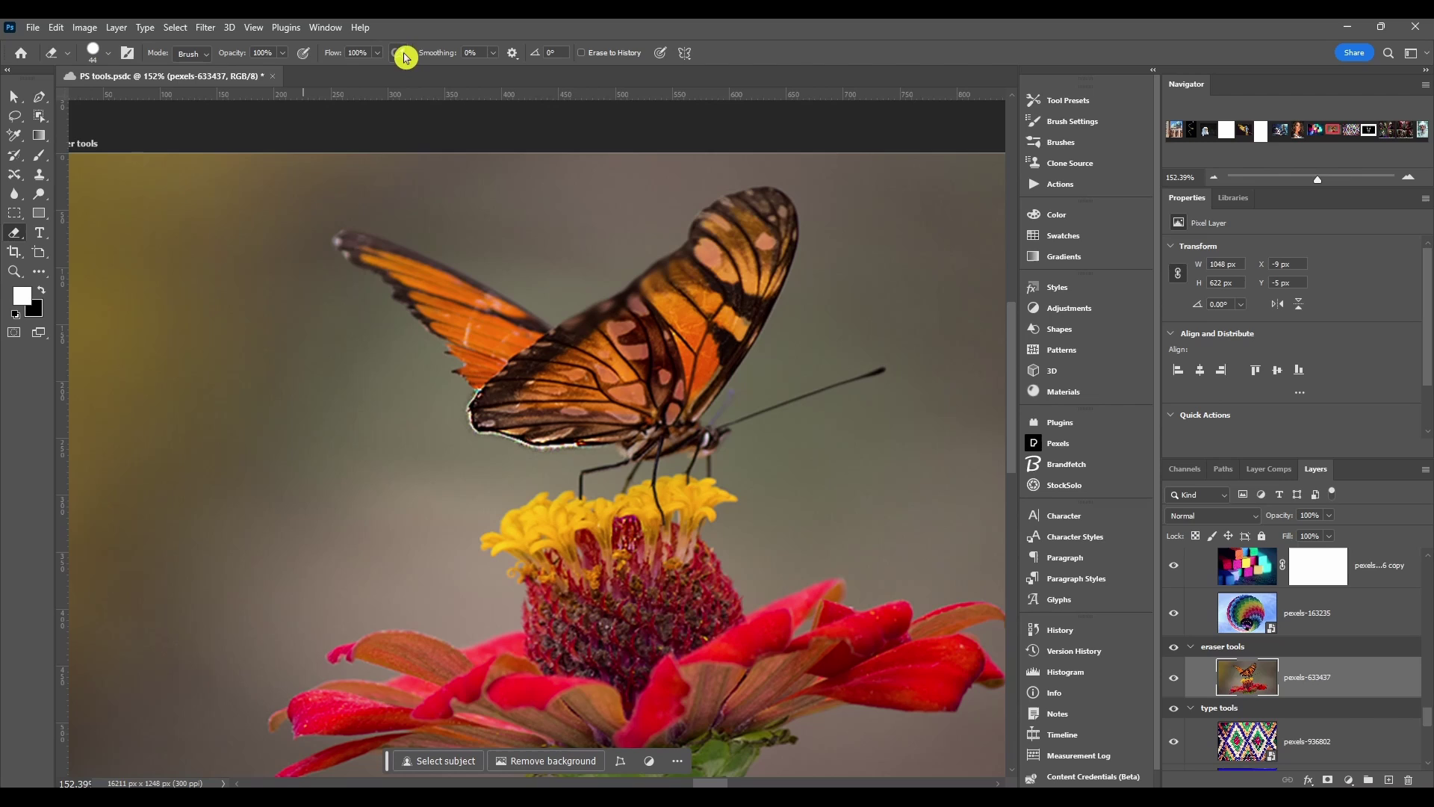
- Toggle airbrush on and off, raise eraser smoothing, and undo an S-shaped test stroke
{"action": "left_click", "coordinate": [400, 59]}
{"action": "left_click", "coordinate": [400, 58]}
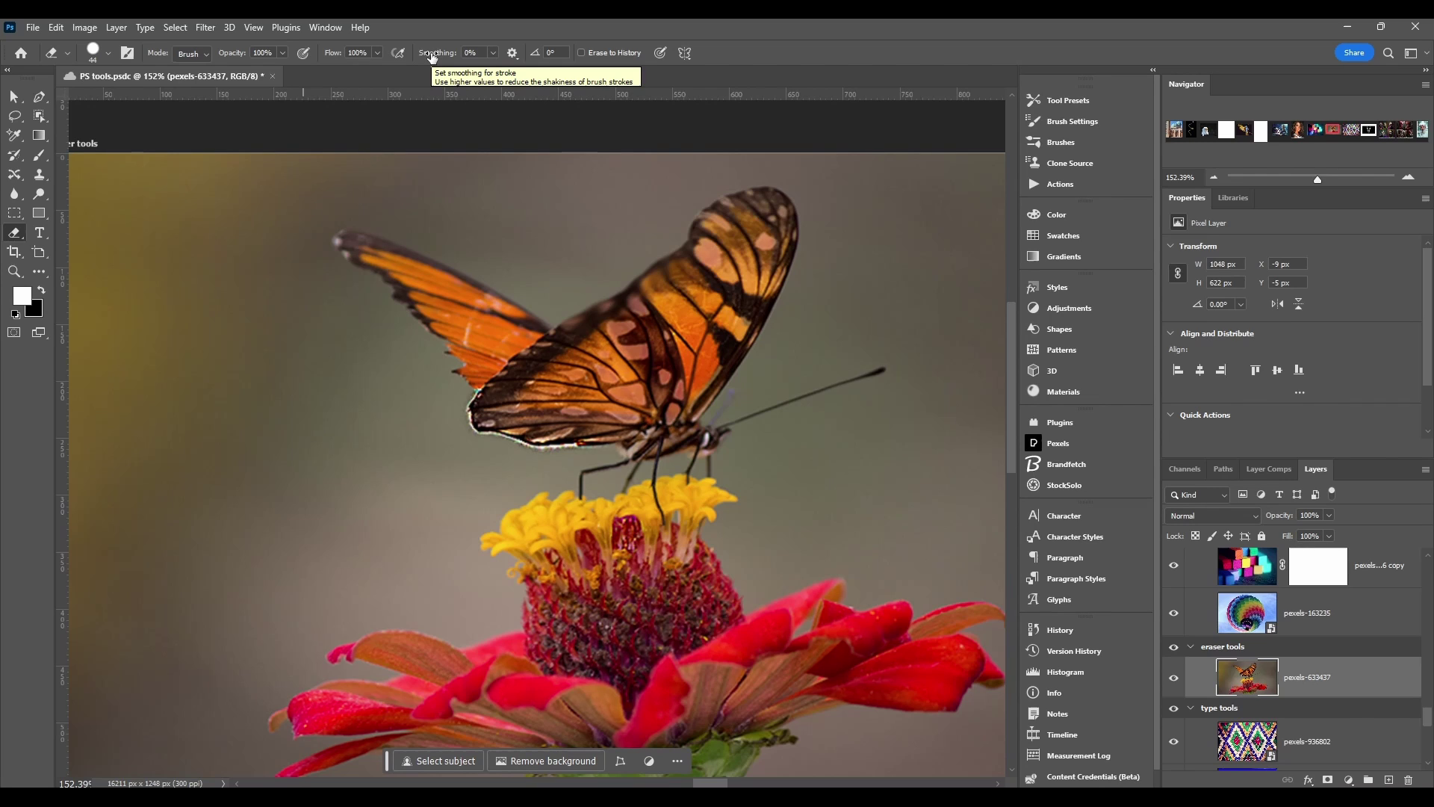
{"action": "left_click_drag", "start_coordinate": [432, 57], "coordinate": [433, 57]}
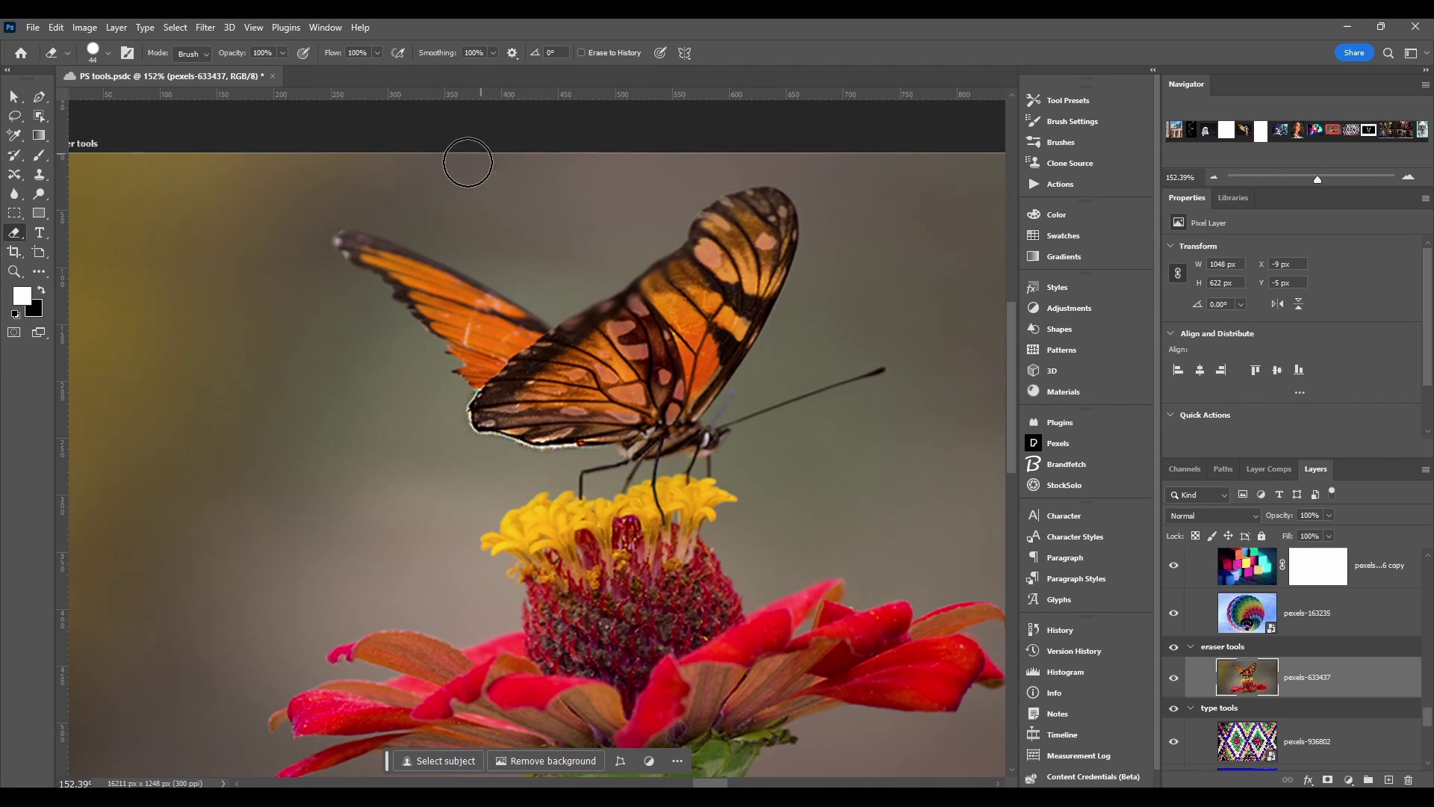
{"action": "mouse_move", "coordinate": [215, 202]}
{"action": "left_mouse_down"}
{"action": "mouse_move", "coordinate": [150, 269]}
{"action": "mouse_move", "coordinate": [167, 320]}
{"action": "mouse_move", "coordinate": [231, 373]}
{"action": "mouse_move", "coordinate": [276, 370]}
{"action": "mouse_move", "coordinate": [339, 400]}
{"action": "mouse_move", "coordinate": [357, 457]}
{"action": "mouse_move", "coordinate": [310, 496]}
{"action": "mouse_move", "coordinate": [217, 500]}
{"action": "mouse_move", "coordinate": [142, 579]}
{"action": "mouse_move", "coordinate": [179, 616]}
{"action": "left_mouse_up"}
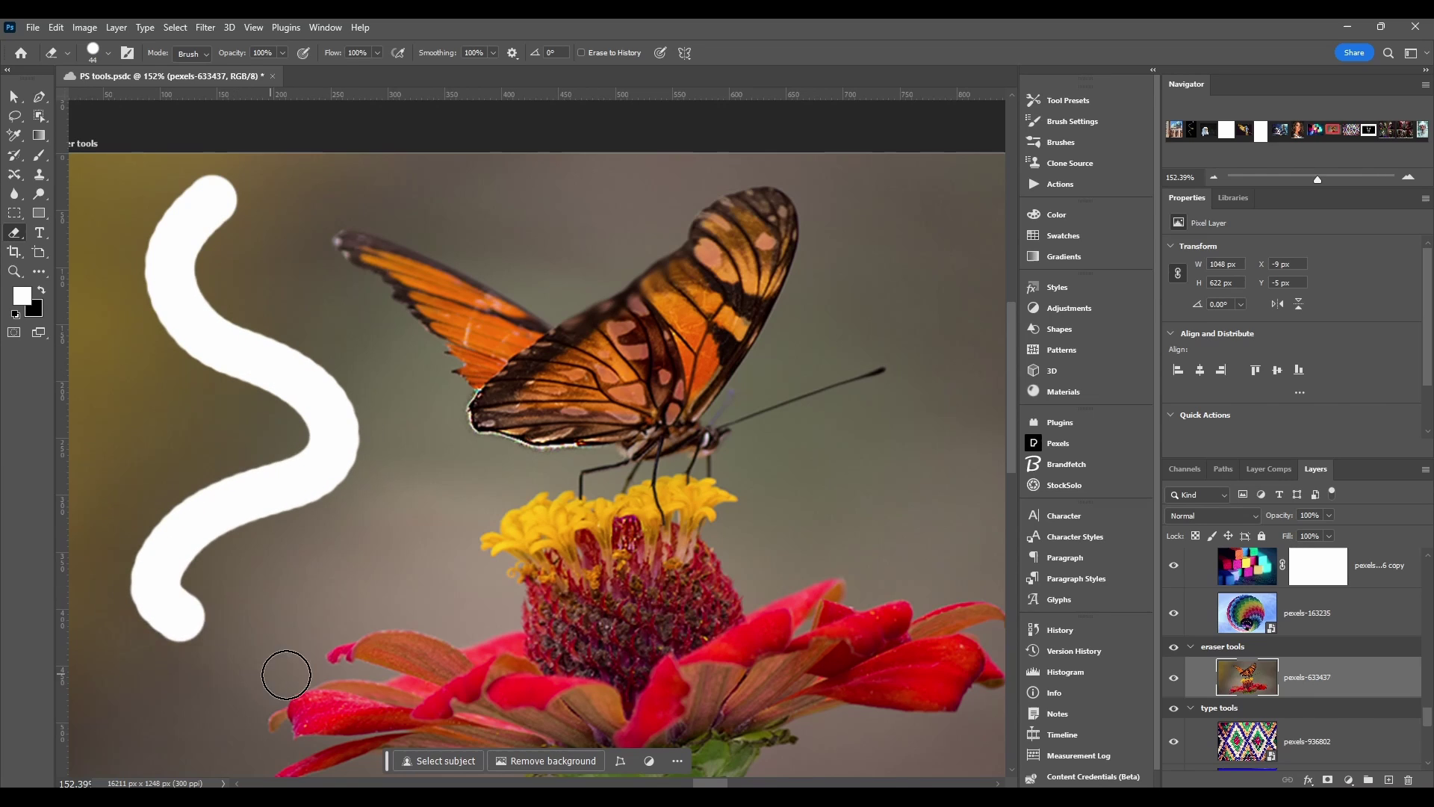
{"action": "mouse_move", "coordinate": [286, 675]}
{"action": "left_mouse_down"}
{"action": "mouse_move", "coordinate": [381, 652]}
{"action": "mouse_move", "coordinate": [432, 592]}
{"action": "mouse_move", "coordinate": [458, 516]}
{"action": "mouse_move", "coordinate": [457, 432]}
{"action": "mouse_move", "coordinate": [521, 305]}
{"action": "mouse_move", "coordinate": [603, 292]}
{"action": "mouse_move", "coordinate": [633, 357]}
{"action": "mouse_move", "coordinate": [611, 484]}
{"action": "left_mouse_up"}
{"action": "key", "text": "ctrl+z"}
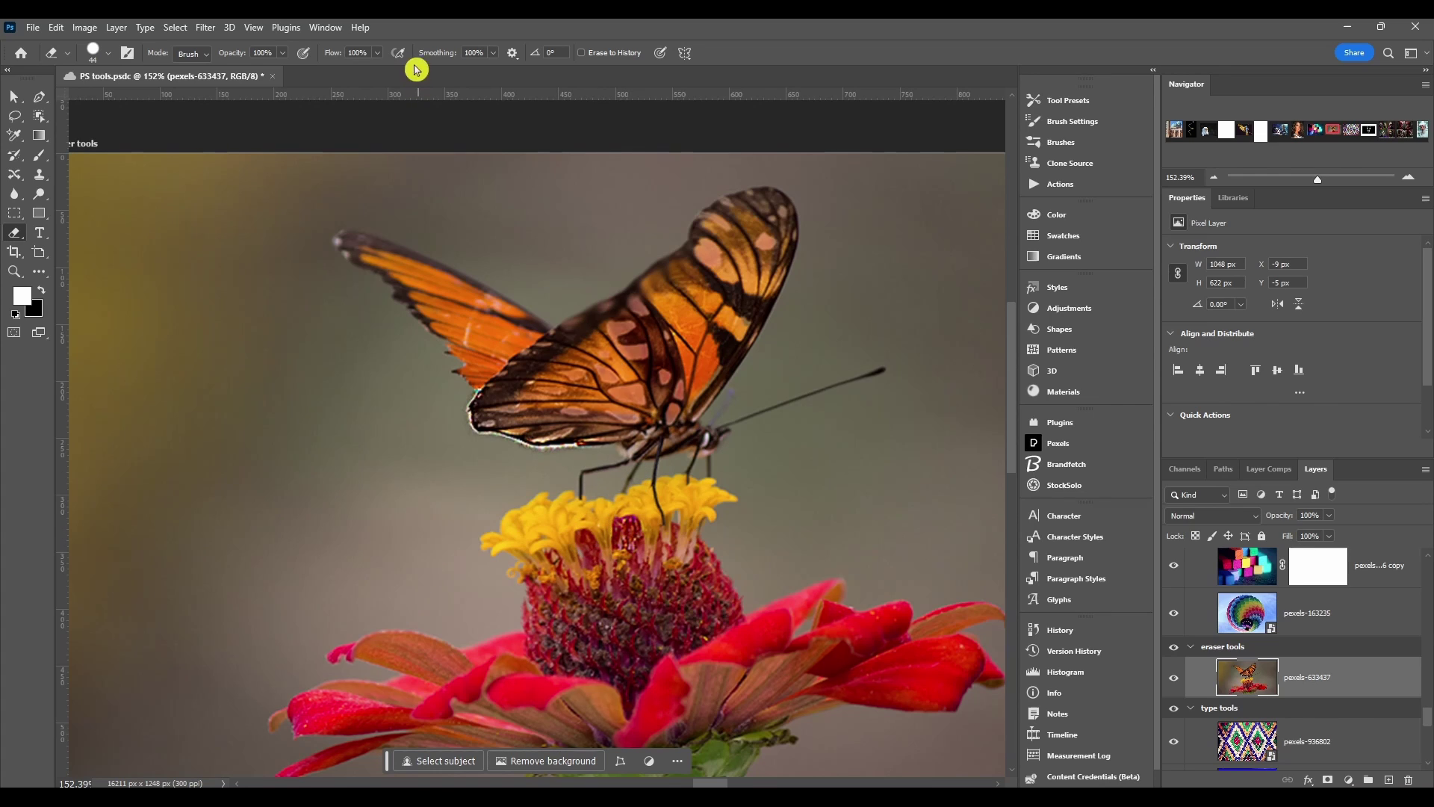
- Undo a C-shaped test stroke, raise smoothing to 25%, and erase a looping stroke through the wing
{"action": "mouse_move", "coordinate": [217, 201]}
{"action": "left_mouse_down"}
{"action": "mouse_move", "coordinate": [172, 233]}
{"action": "mouse_move", "coordinate": [144, 318]}
{"action": "mouse_move", "coordinate": [166, 362]}
{"action": "mouse_move", "coordinate": [305, 382]}
{"action": "mouse_move", "coordinate": [325, 442]}
{"action": "mouse_move", "coordinate": [194, 517]}
{"action": "mouse_move", "coordinate": [168, 565]}
{"action": "mouse_move", "coordinate": [231, 708]}
{"action": "mouse_move", "coordinate": [645, 754]}
{"action": "mouse_move", "coordinate": [650, 700]}
{"action": "mouse_move", "coordinate": [512, 510]}
{"action": "mouse_move", "coordinate": [457, 490]}
{"action": "mouse_move", "coordinate": [440, 401]}
{"action": "mouse_move", "coordinate": [477, 387]}
{"action": "mouse_move", "coordinate": [581, 397]}
{"action": "mouse_move", "coordinate": [645, 301]}
{"action": "mouse_move", "coordinate": [524, 207]}
{"action": "mouse_move", "coordinate": [419, 212]}
{"action": "left_mouse_up"}
{"action": "key", "text": "ctrl+z"}
{"action": "left_click_drag", "start_coordinate": [435, 54], "coordinate": [441, 54]}
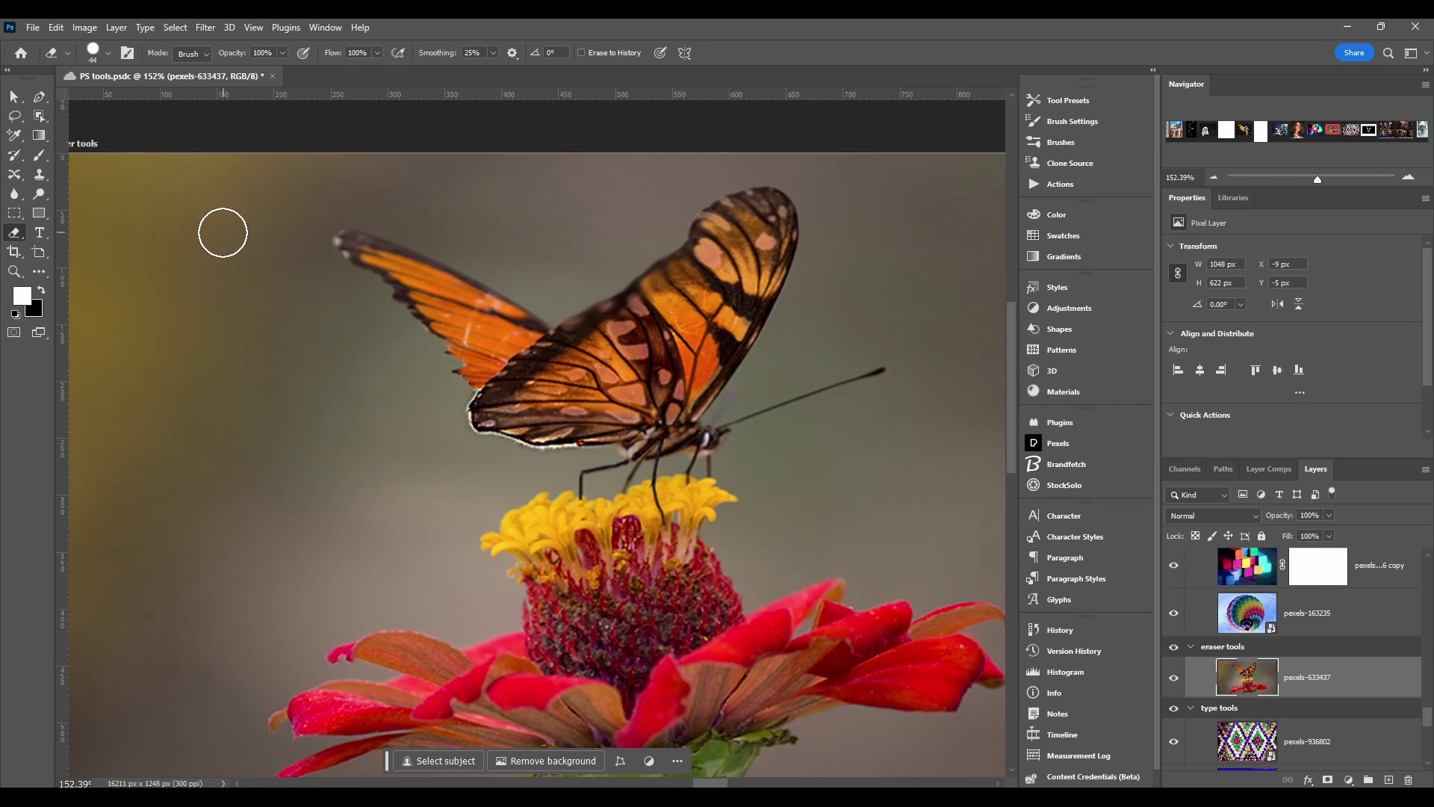
{"action": "mouse_move", "coordinate": [224, 224]}
{"action": "left_mouse_down"}
{"action": "mouse_move", "coordinate": [249, 199]}
{"action": "mouse_move", "coordinate": [187, 221]}
{"action": "mouse_move", "coordinate": [148, 260]}
{"action": "mouse_move", "coordinate": [145, 306]}
{"action": "mouse_move", "coordinate": [168, 325]}
{"action": "mouse_move", "coordinate": [268, 318]}
{"action": "mouse_move", "coordinate": [315, 341]}
{"action": "mouse_move", "coordinate": [327, 384]}
{"action": "mouse_move", "coordinate": [280, 417]}
{"action": "mouse_move", "coordinate": [218, 426]}
{"action": "mouse_move", "coordinate": [176, 478]}
{"action": "mouse_move", "coordinate": [187, 527]}
{"action": "mouse_move", "coordinate": [251, 564]}
{"action": "mouse_move", "coordinate": [350, 559]}
{"action": "mouse_move", "coordinate": [568, 469]}
{"action": "mouse_move", "coordinate": [532, 363]}
{"action": "mouse_move", "coordinate": [364, 223]}
{"action": "mouse_move", "coordinate": [282, 196]}
{"action": "left_mouse_up"}
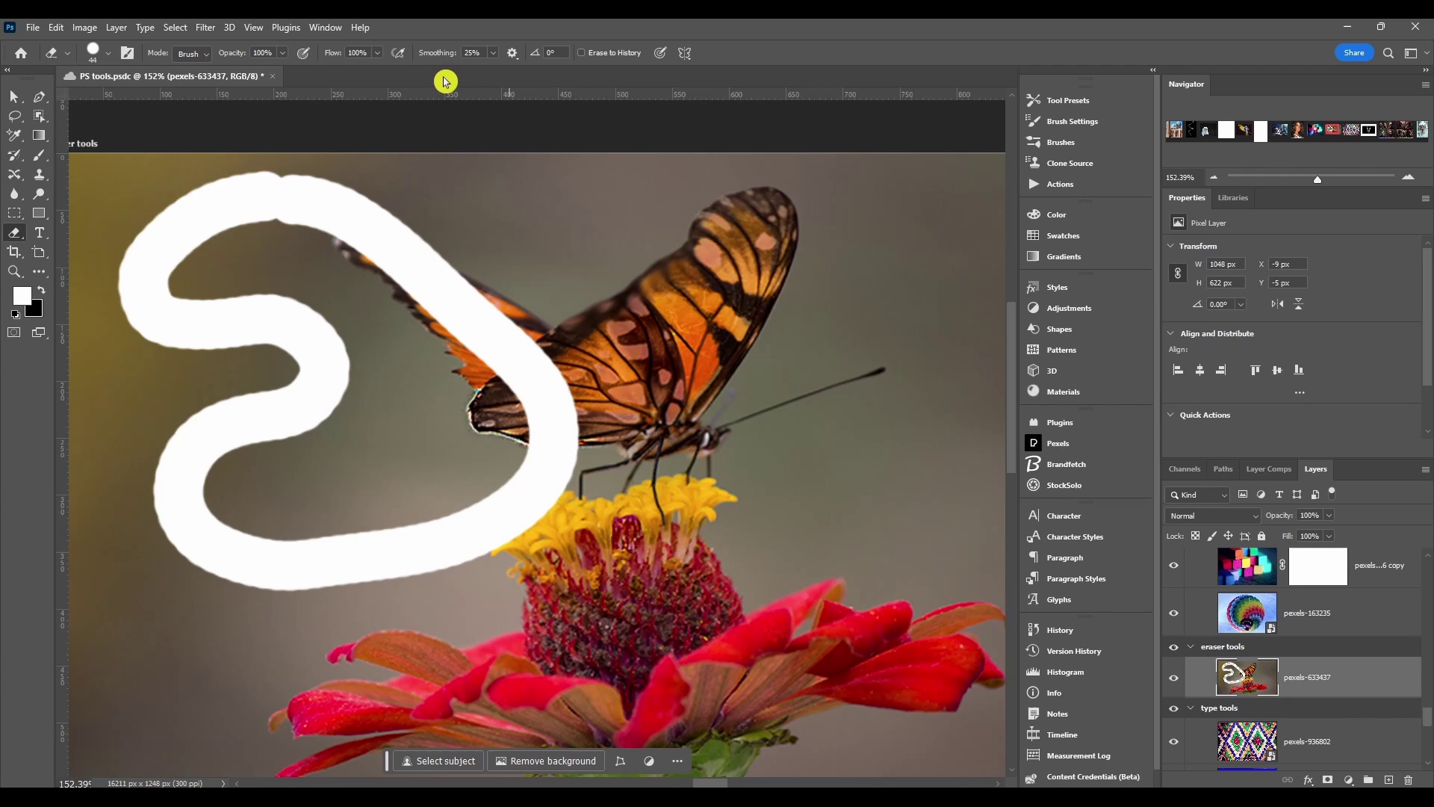
- Undo the loop, enable Pulled String Mode smoothing, and test it with a Z-shaped stroke, then undo
{"action": "key", "text": "ctrl+z"}
{"action": "left_click", "coordinate": [512, 54]}
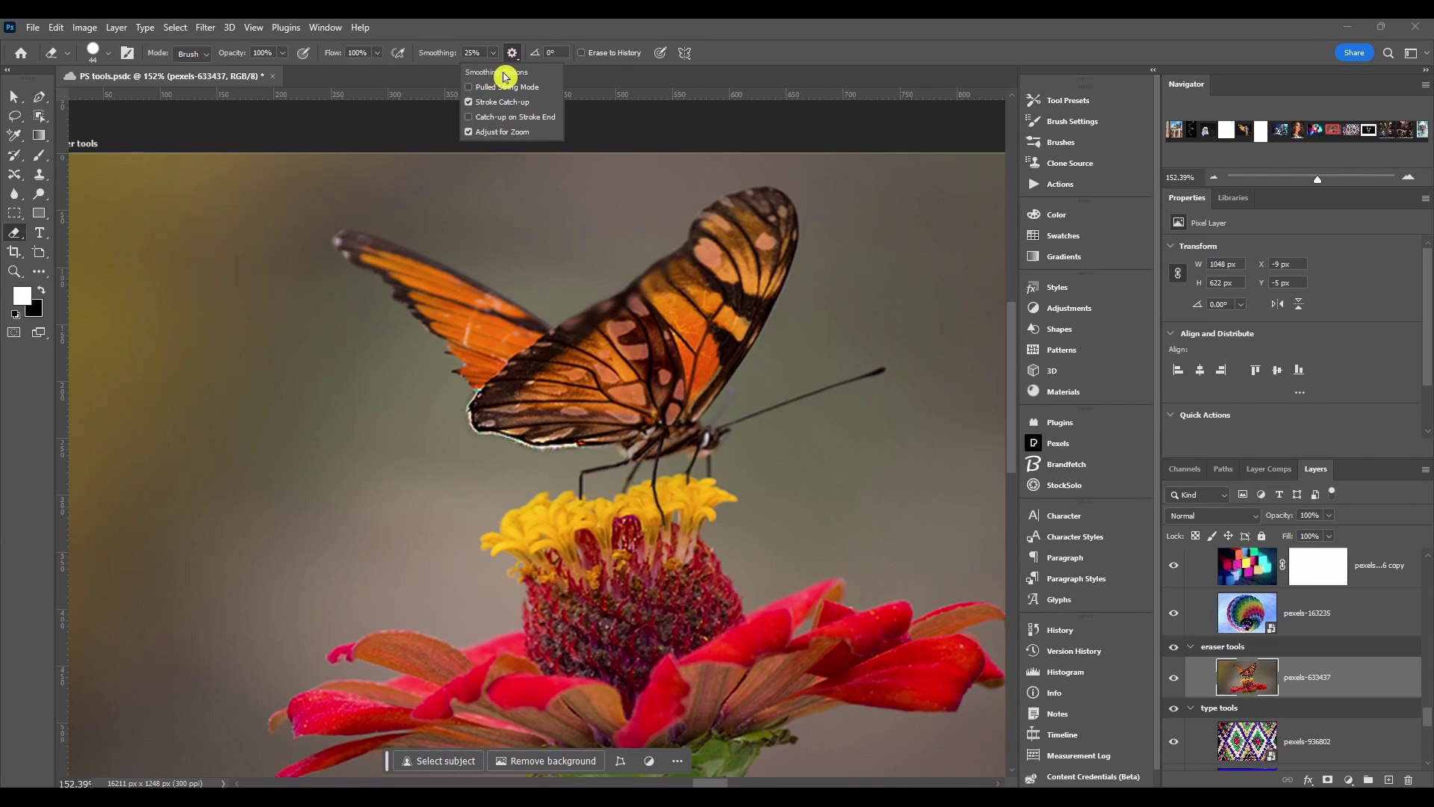
{"action": "left_click", "coordinate": [469, 88]}
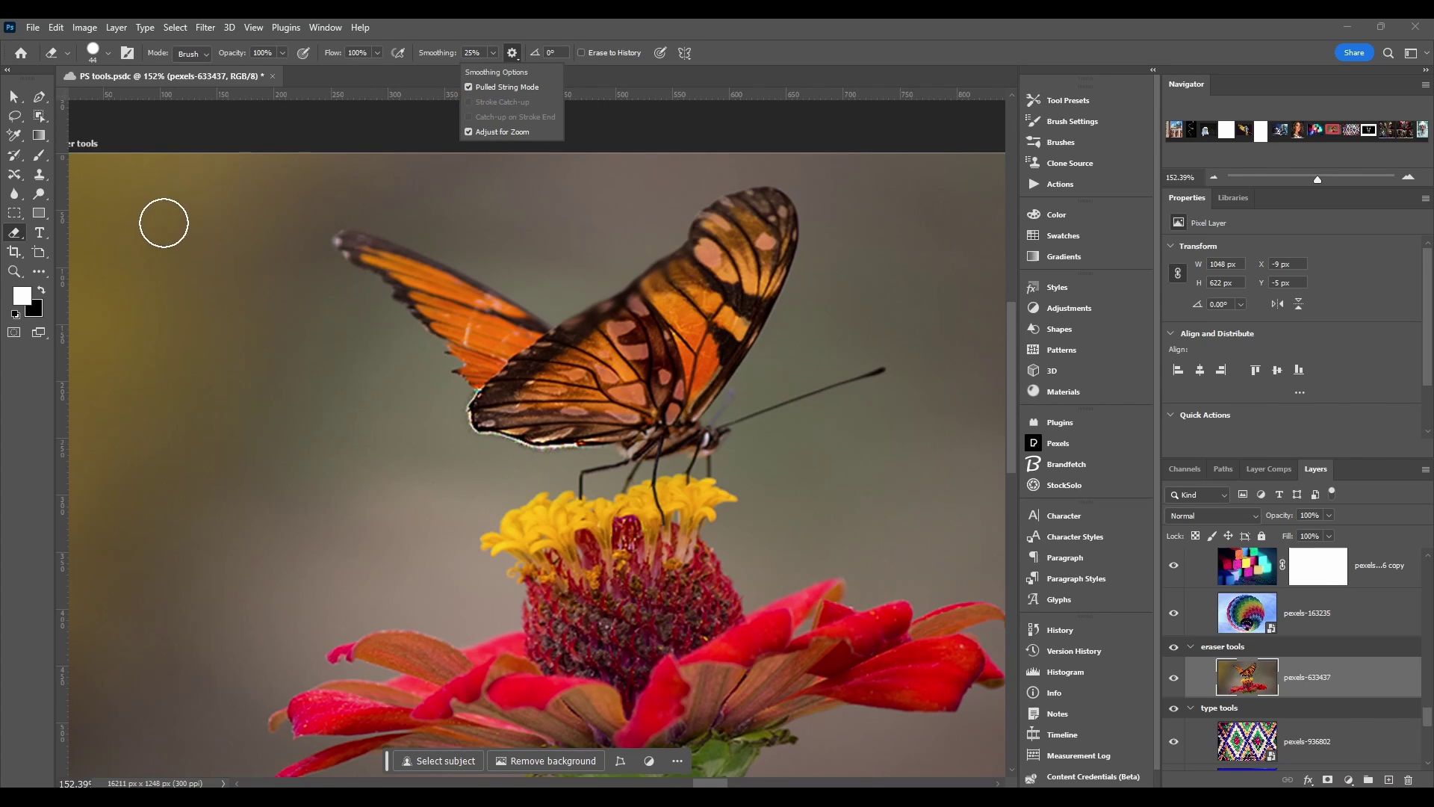
{"action": "left_click", "coordinate": [137, 218]}
{"action": "mouse_move", "coordinate": [138, 219]}
{"action": "left_mouse_down"}
{"action": "mouse_move", "coordinate": [517, 215]}
{"action": "mouse_move", "coordinate": [356, 349]}
{"action": "mouse_move", "coordinate": [171, 550]}
{"action": "mouse_move", "coordinate": [609, 426]}
{"action": "left_mouse_up"}
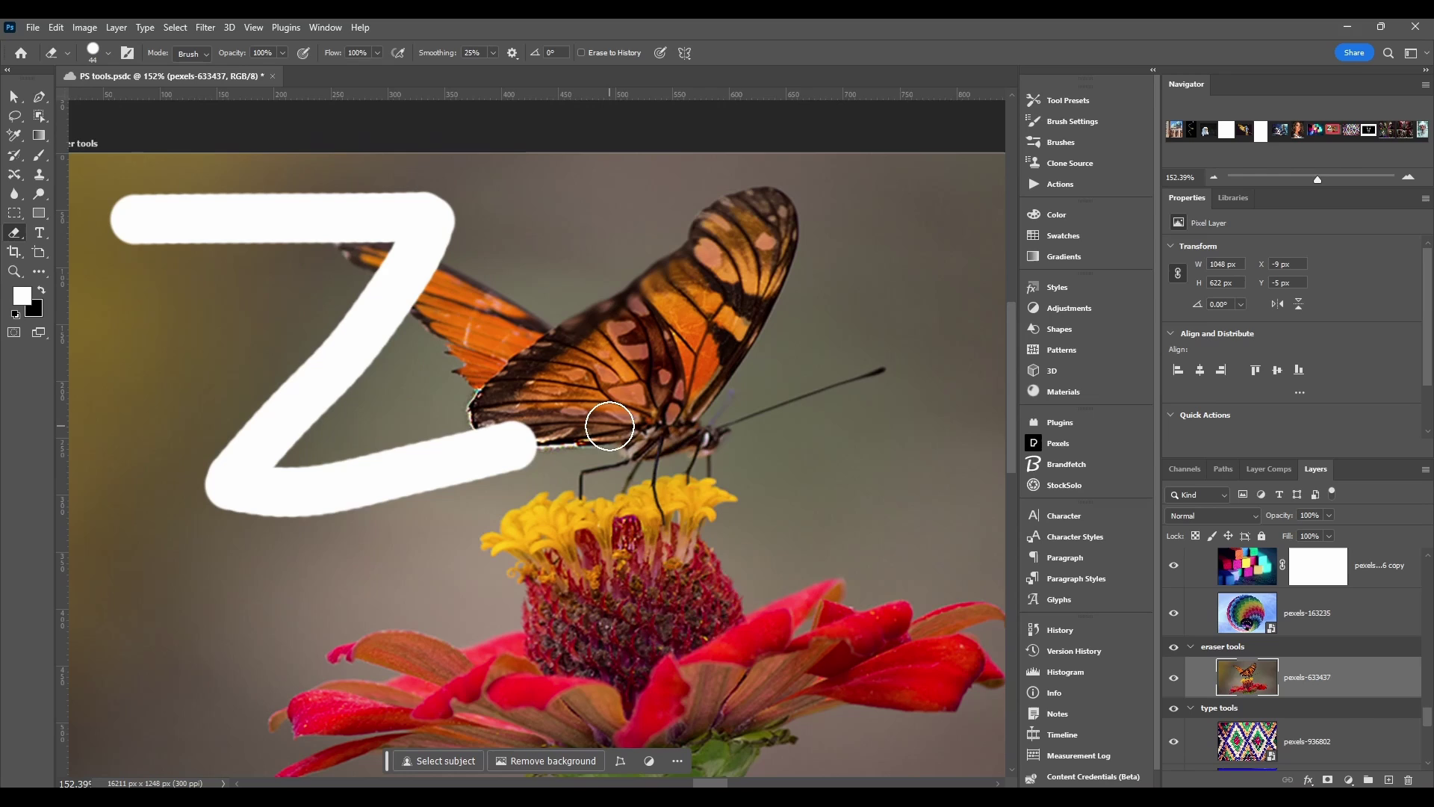
{"action": "right_click", "coordinate": [610, 426]}
{"action": "key", "text": "ctrl+z"}
- Change the catch-up smoothing options and erase four horizontal test bands across the photo
{"action": "left_click", "coordinate": [512, 52]}
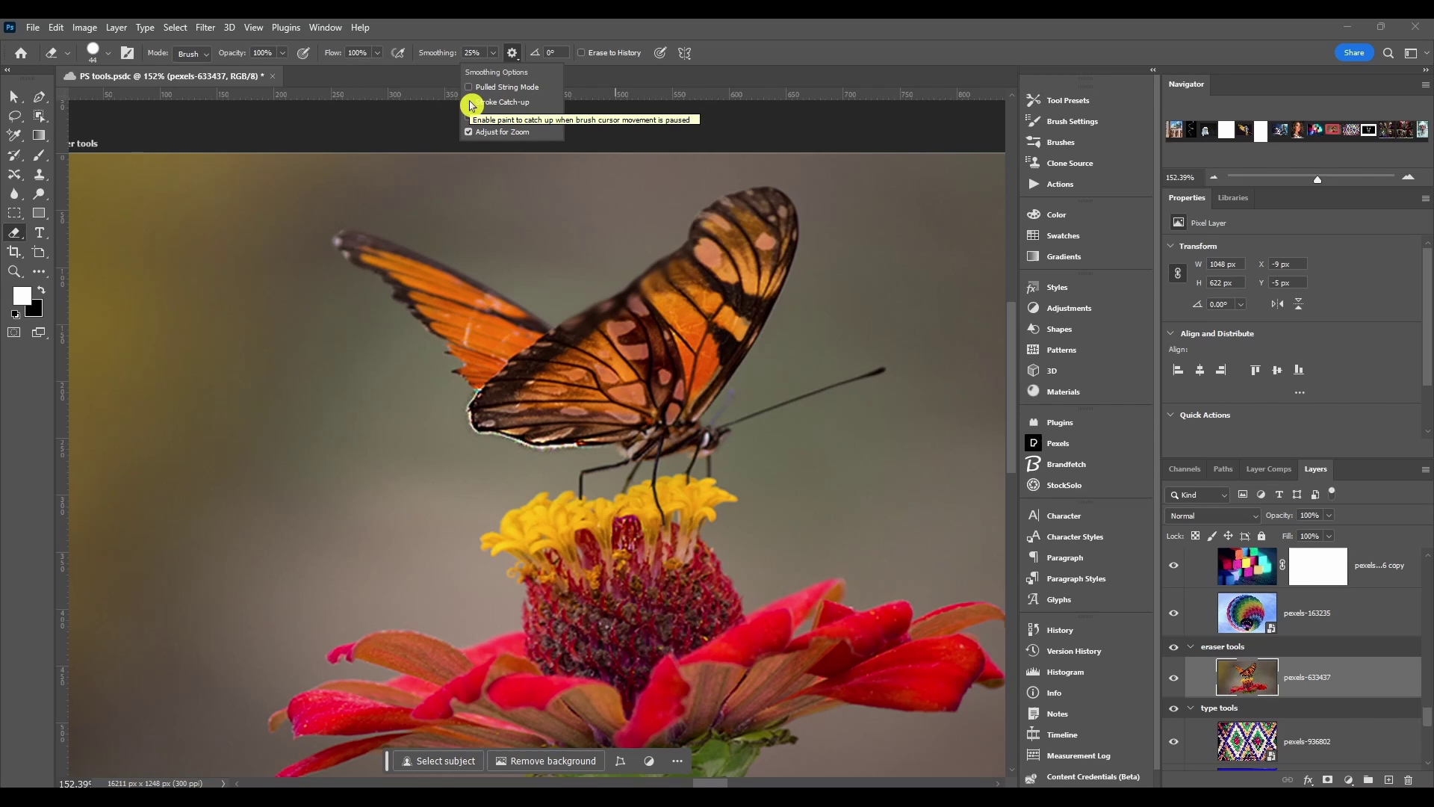
{"action": "left_click", "coordinate": [97, 225]}
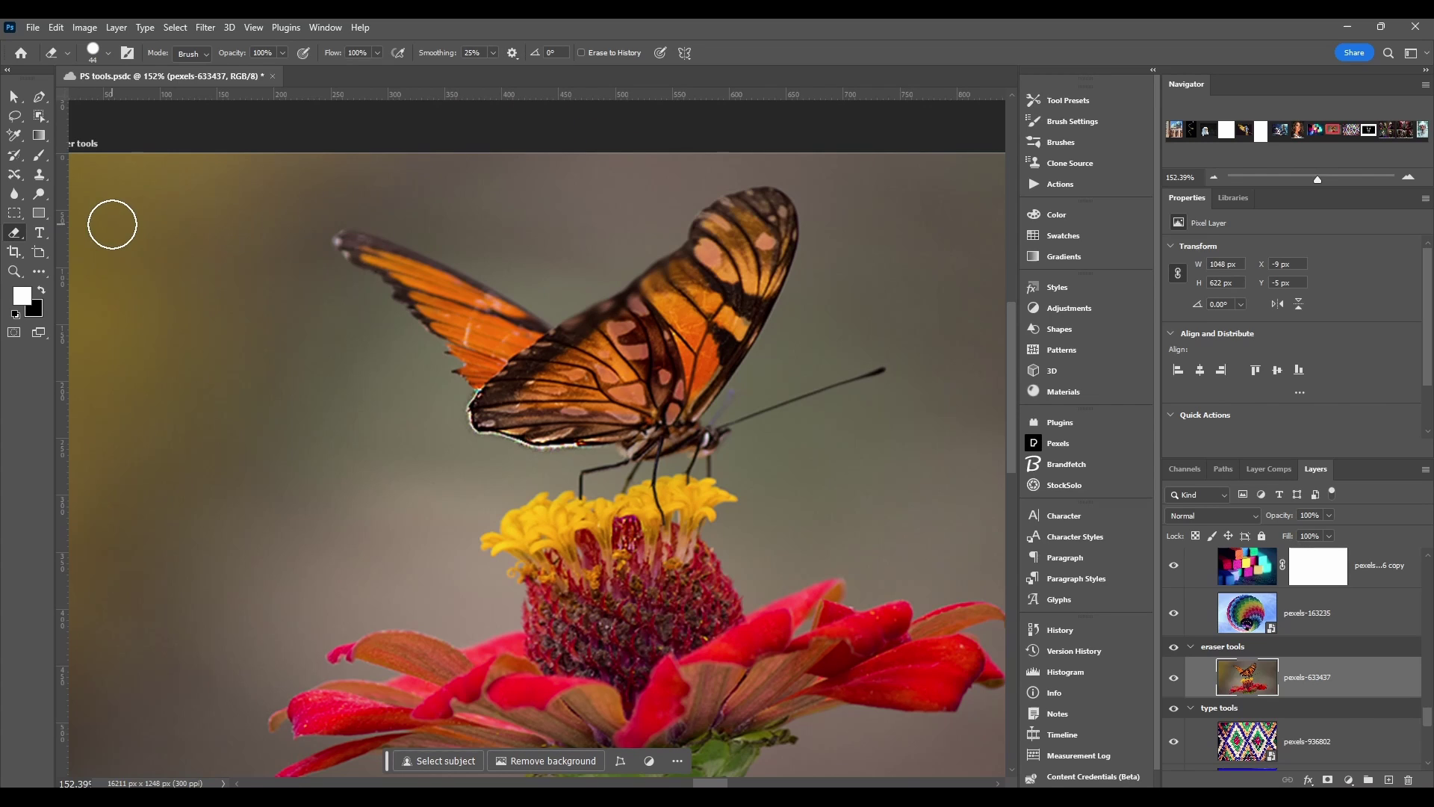
{"action": "left_click_drag", "start_coordinate": [118, 220], "coordinate": [823, 210]}
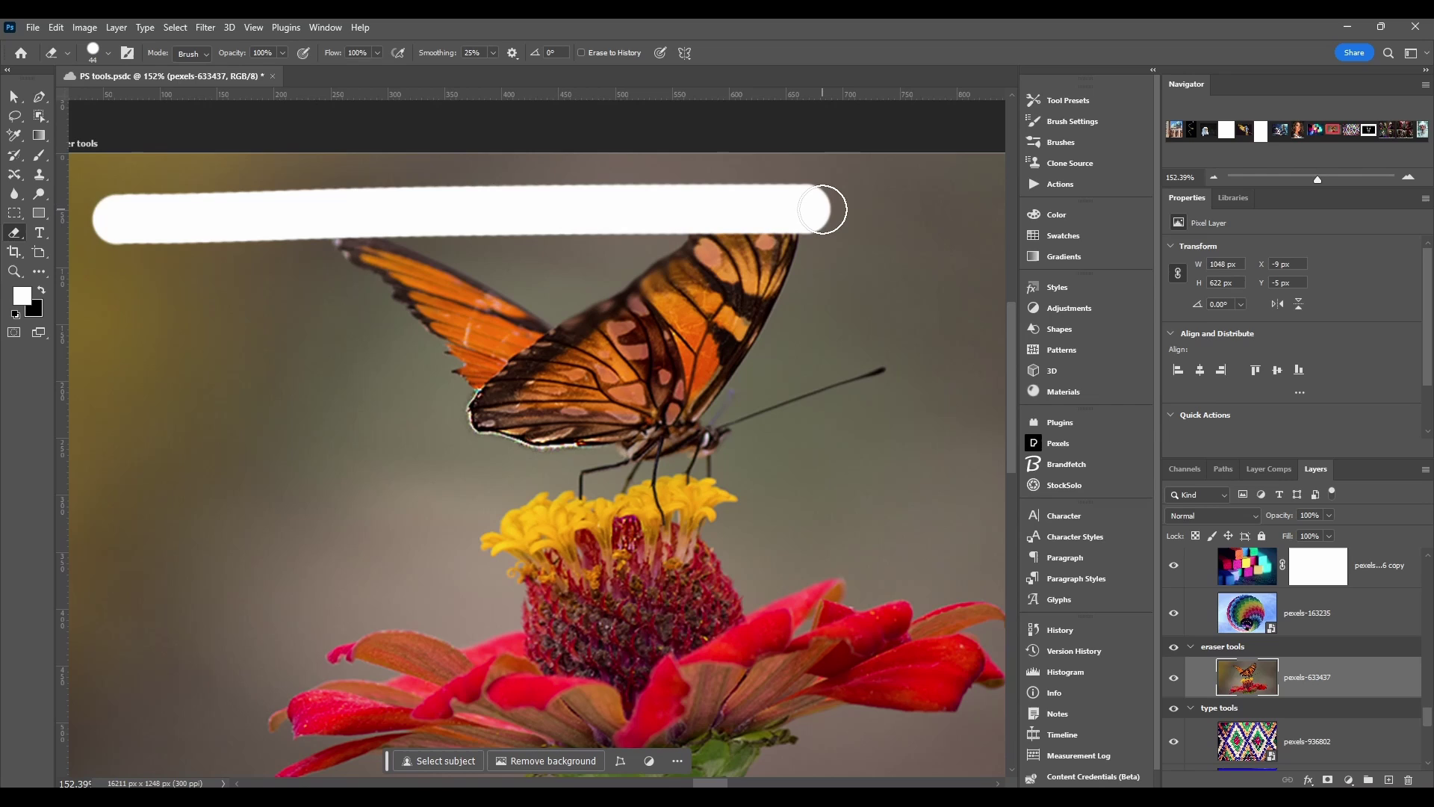
{"action": "left_click_drag", "start_coordinate": [147, 345], "coordinate": [859, 348]}
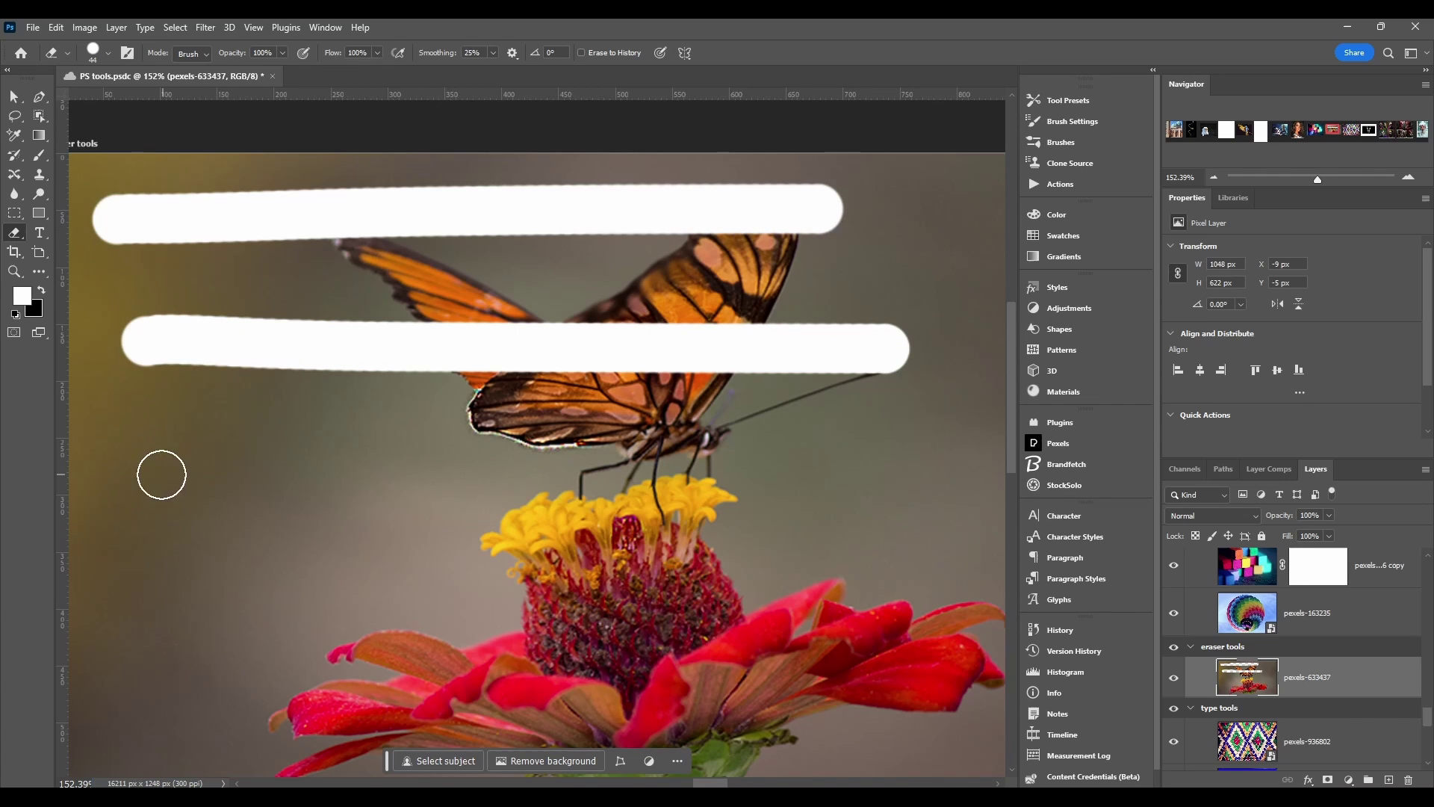
{"action": "left_click_drag", "start_coordinate": [139, 465], "coordinate": [971, 505]}
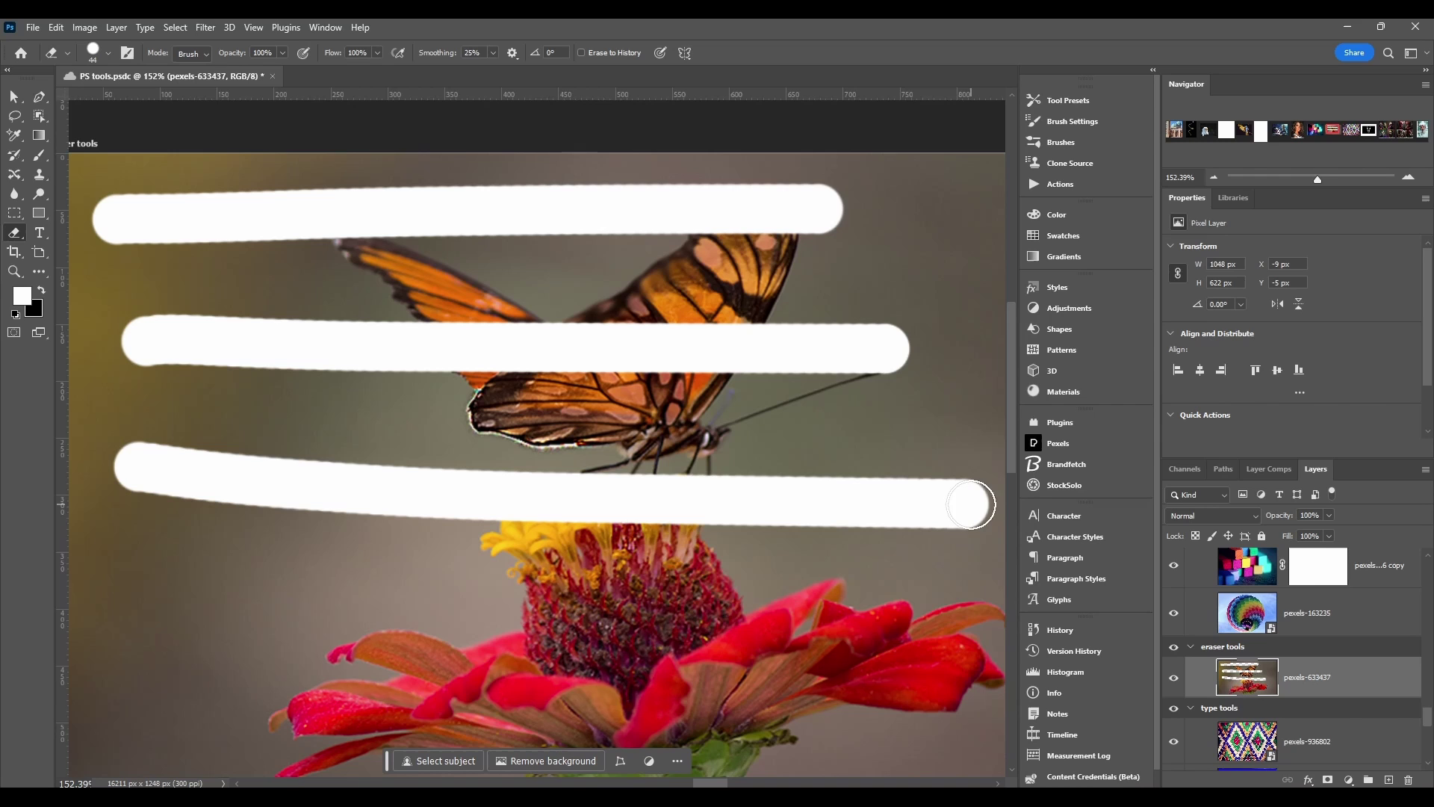
{"action": "left_click_drag", "start_coordinate": [173, 572], "coordinate": [928, 573]}
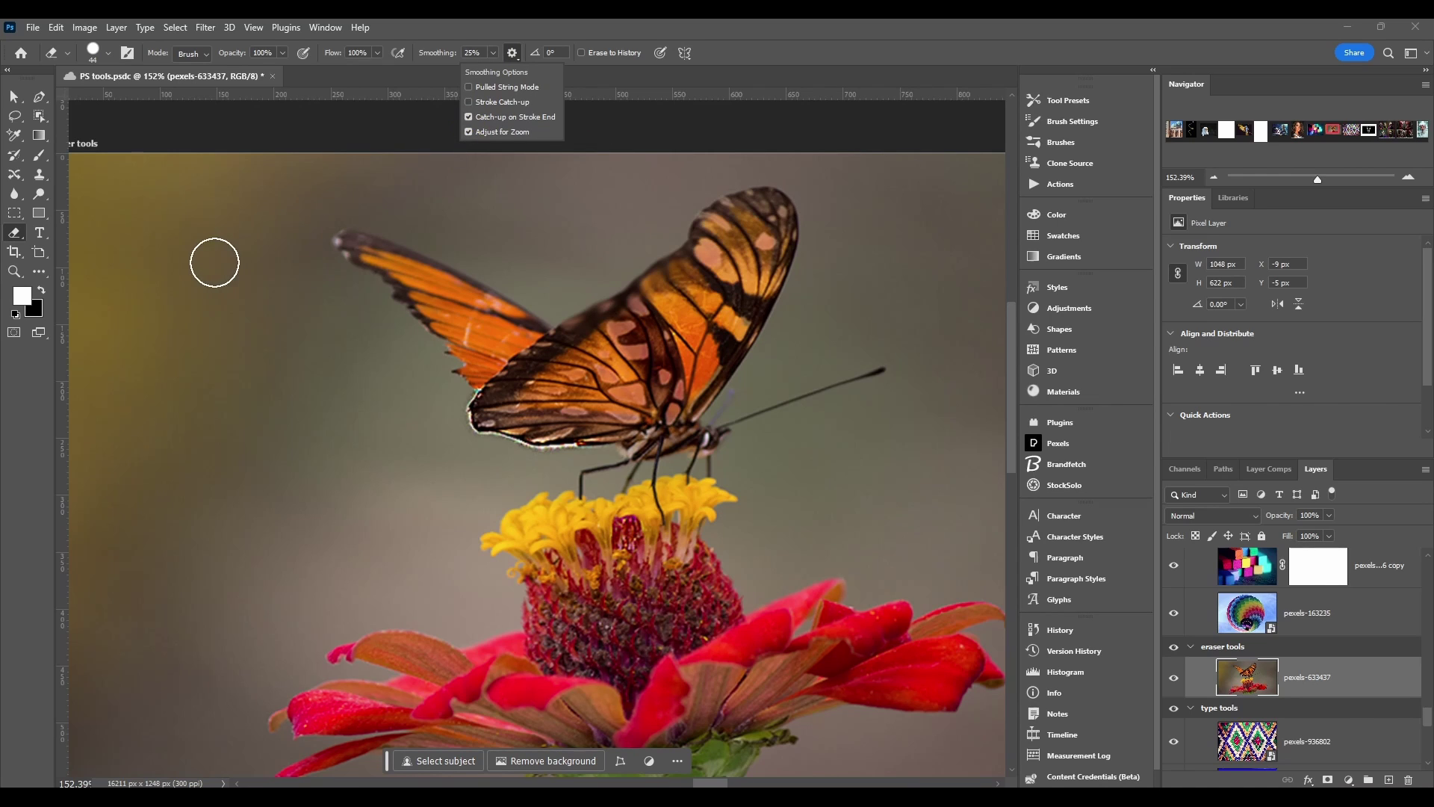
- Erase three more horizontal test bands across the top, butterfly body and flower
{"action": "left_click", "coordinate": [135, 215]}
{"action": "left_click_drag", "start_coordinate": [134, 214], "coordinate": [813, 222]}
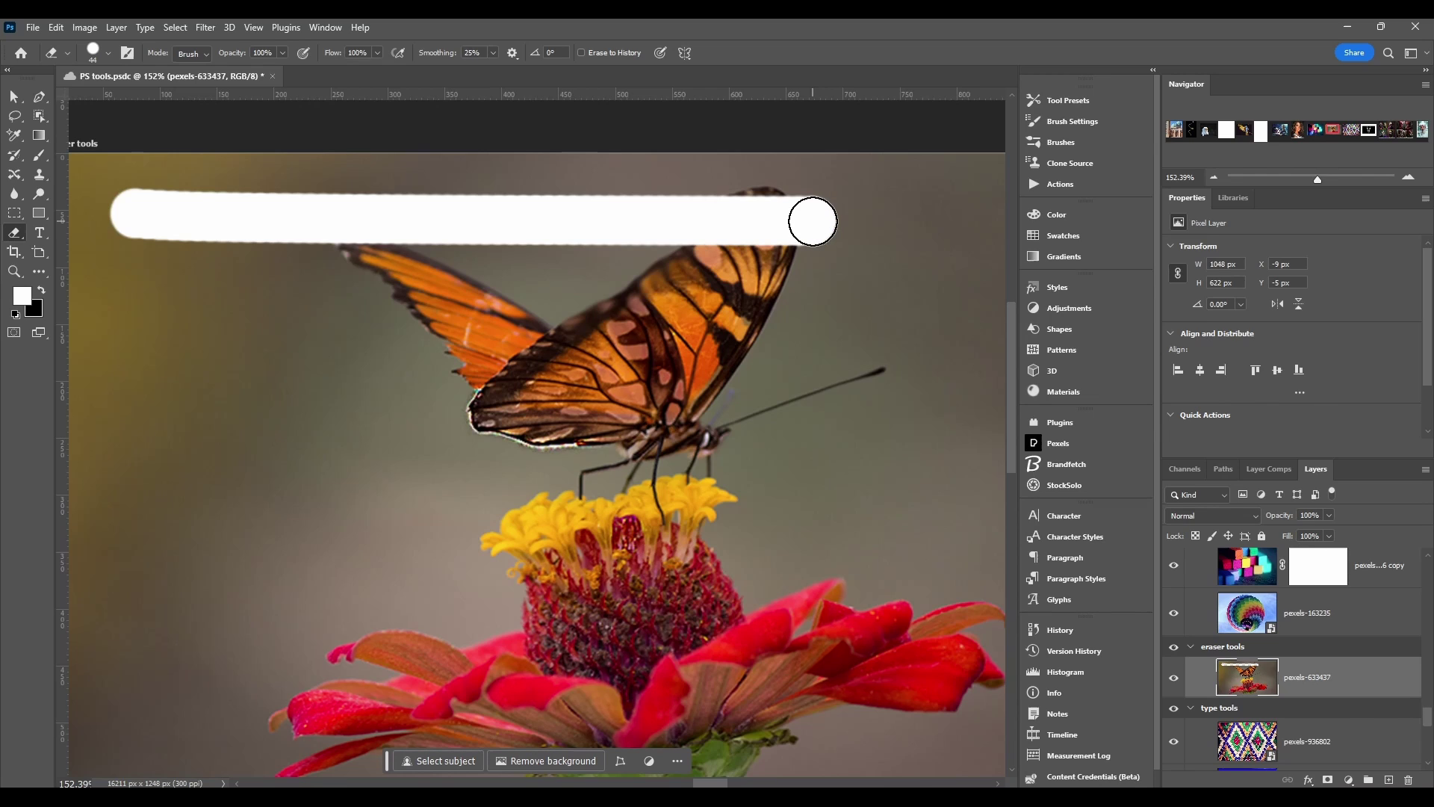
{"action": "left_click_drag", "start_coordinate": [125, 349], "coordinate": [893, 410]}
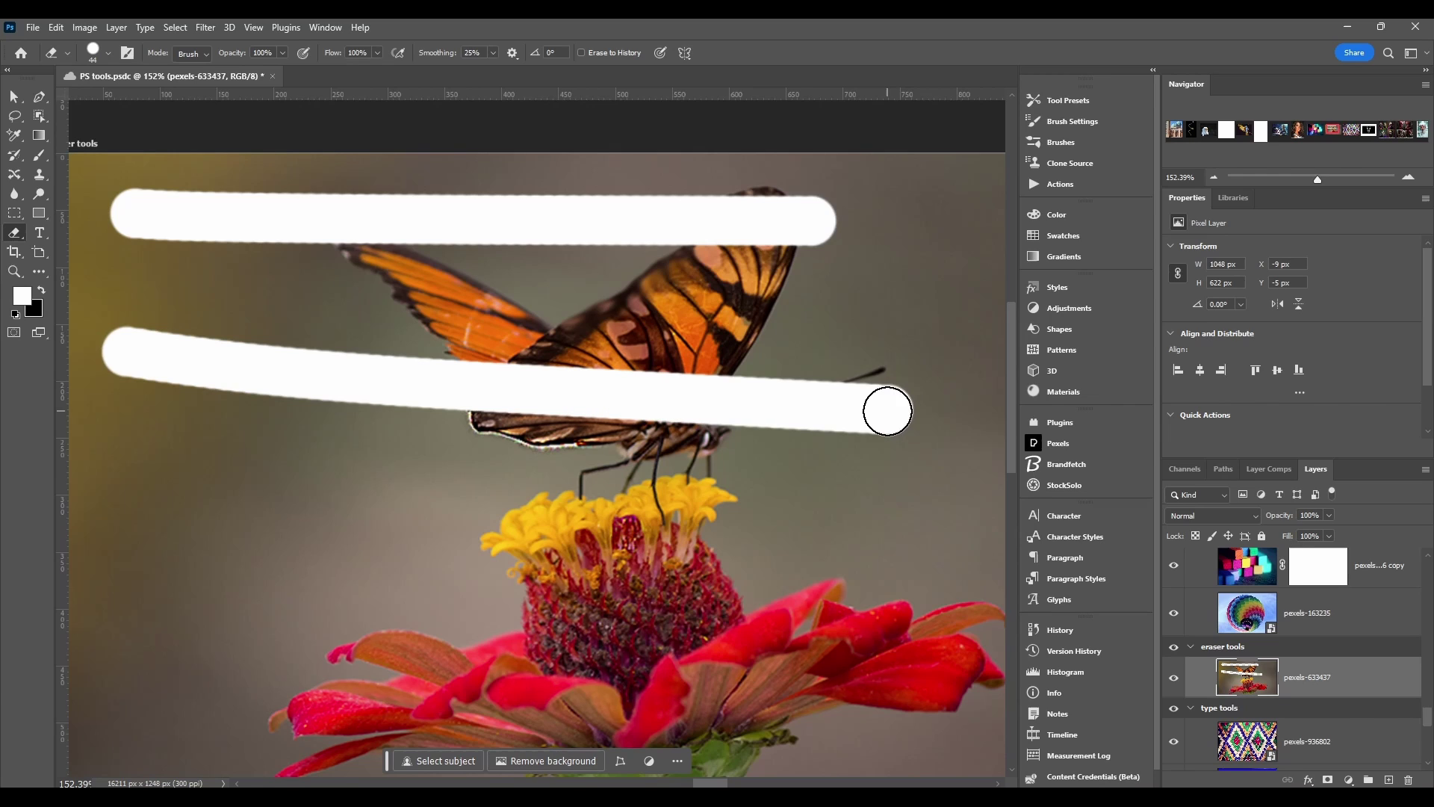
{"action": "left_click_drag", "start_coordinate": [169, 554], "coordinate": [826, 560]}
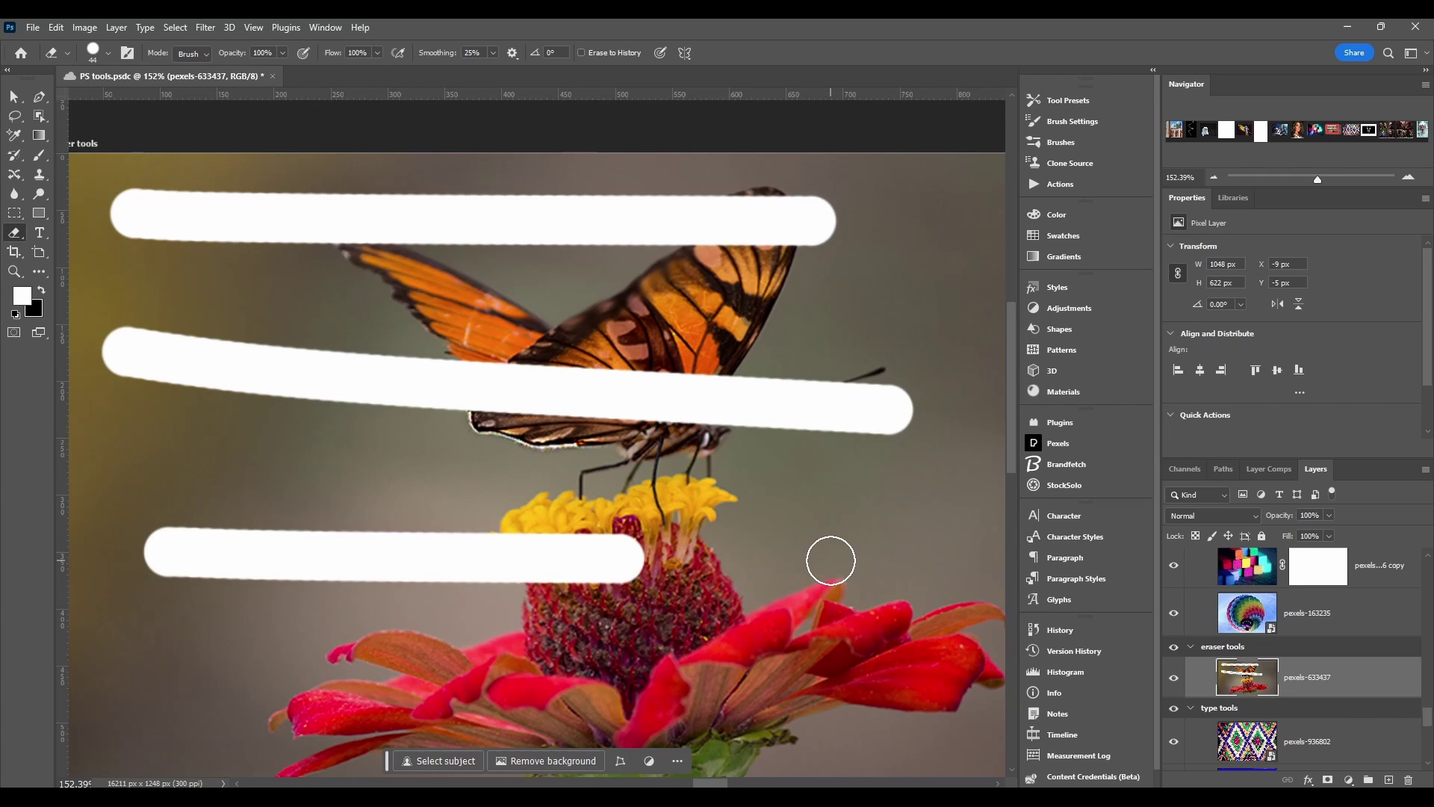
- Turn on Adjust for Zoom smoothing, test it with an S-shaped stroke, and undo it
{"action": "left_click", "coordinate": [512, 53]}
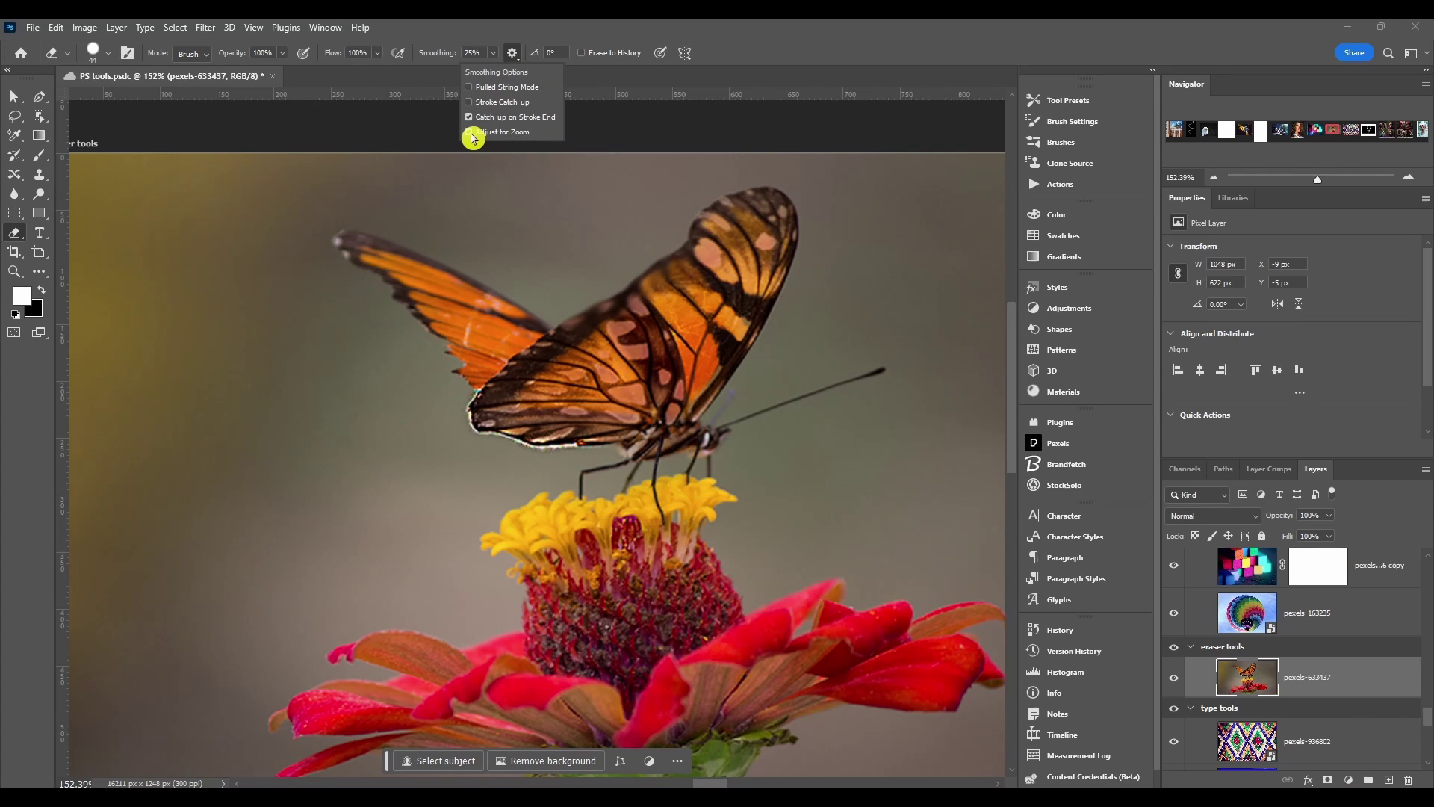
{"action": "left_click", "coordinate": [470, 134]}
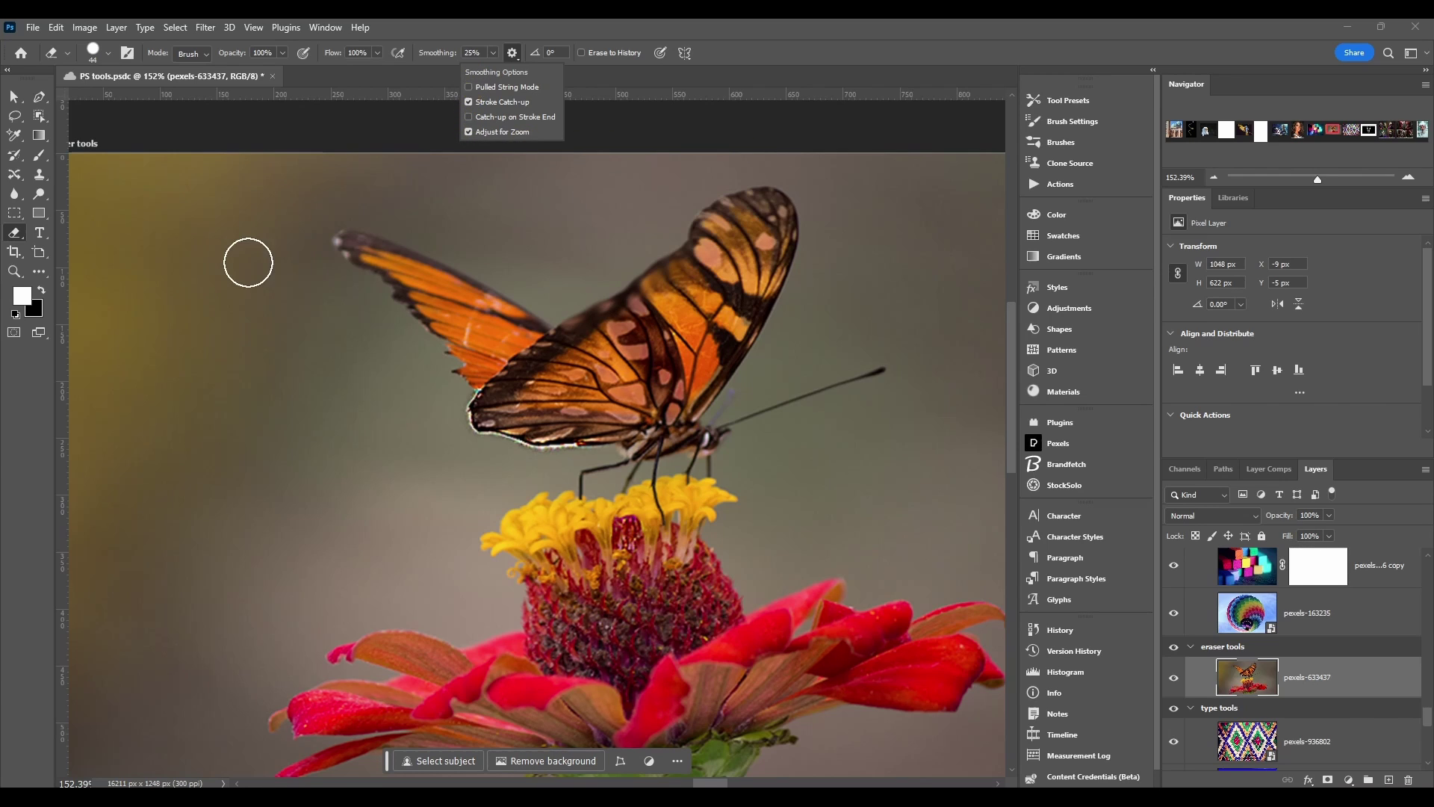
{"action": "mouse_move", "coordinate": [246, 259]}
{"action": "left_mouse_down"}
{"action": "mouse_move", "coordinate": [304, 244]}
{"action": "mouse_move", "coordinate": [577, 242]}
{"action": "mouse_move", "coordinate": [455, 350]}
{"action": "mouse_move", "coordinate": [265, 385]}
{"action": "mouse_move", "coordinate": [493, 499]}
{"action": "mouse_move", "coordinate": [697, 465]}
{"action": "mouse_move", "coordinate": [727, 498]}
{"action": "left_mouse_up"}
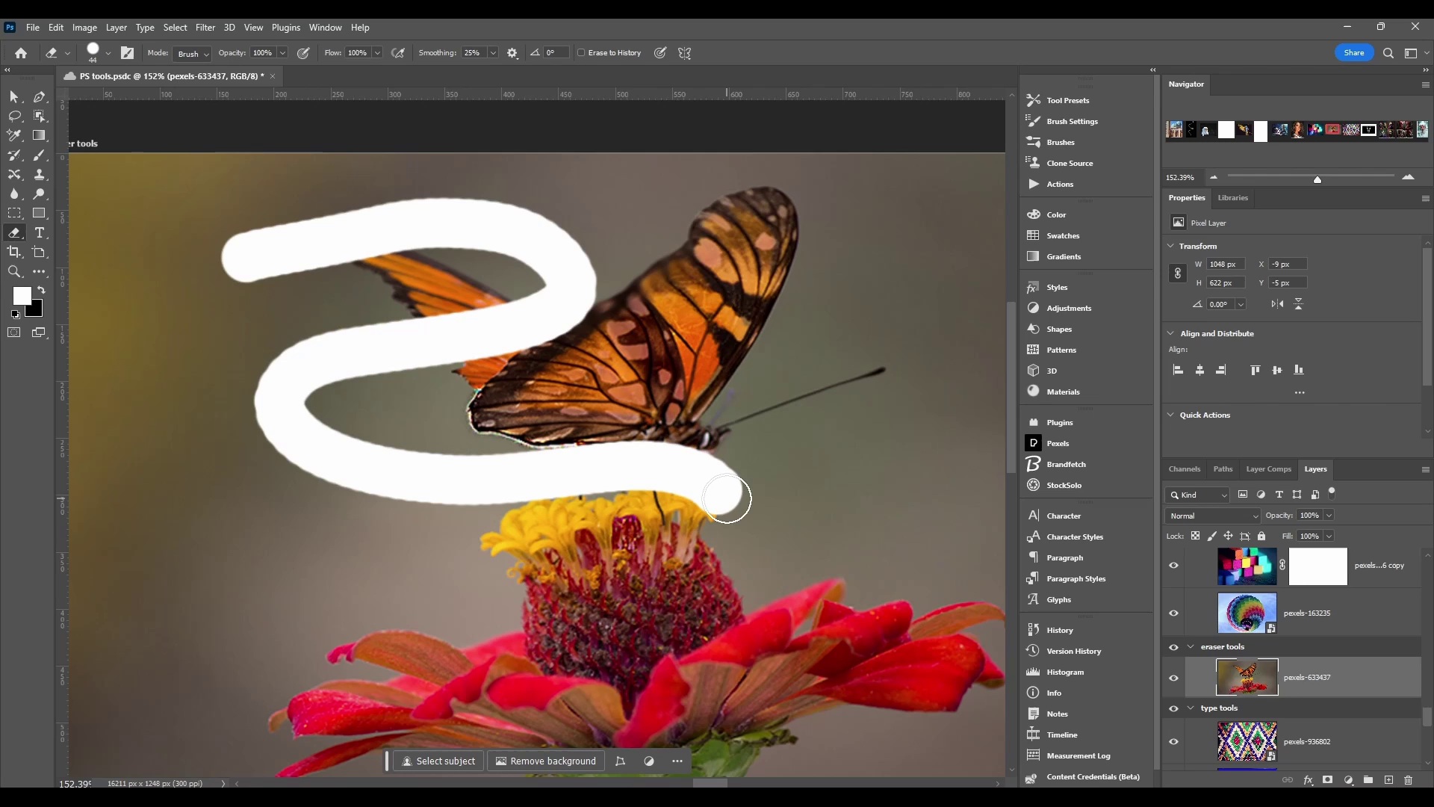
{"action": "key", "text": "ctrl+z"}
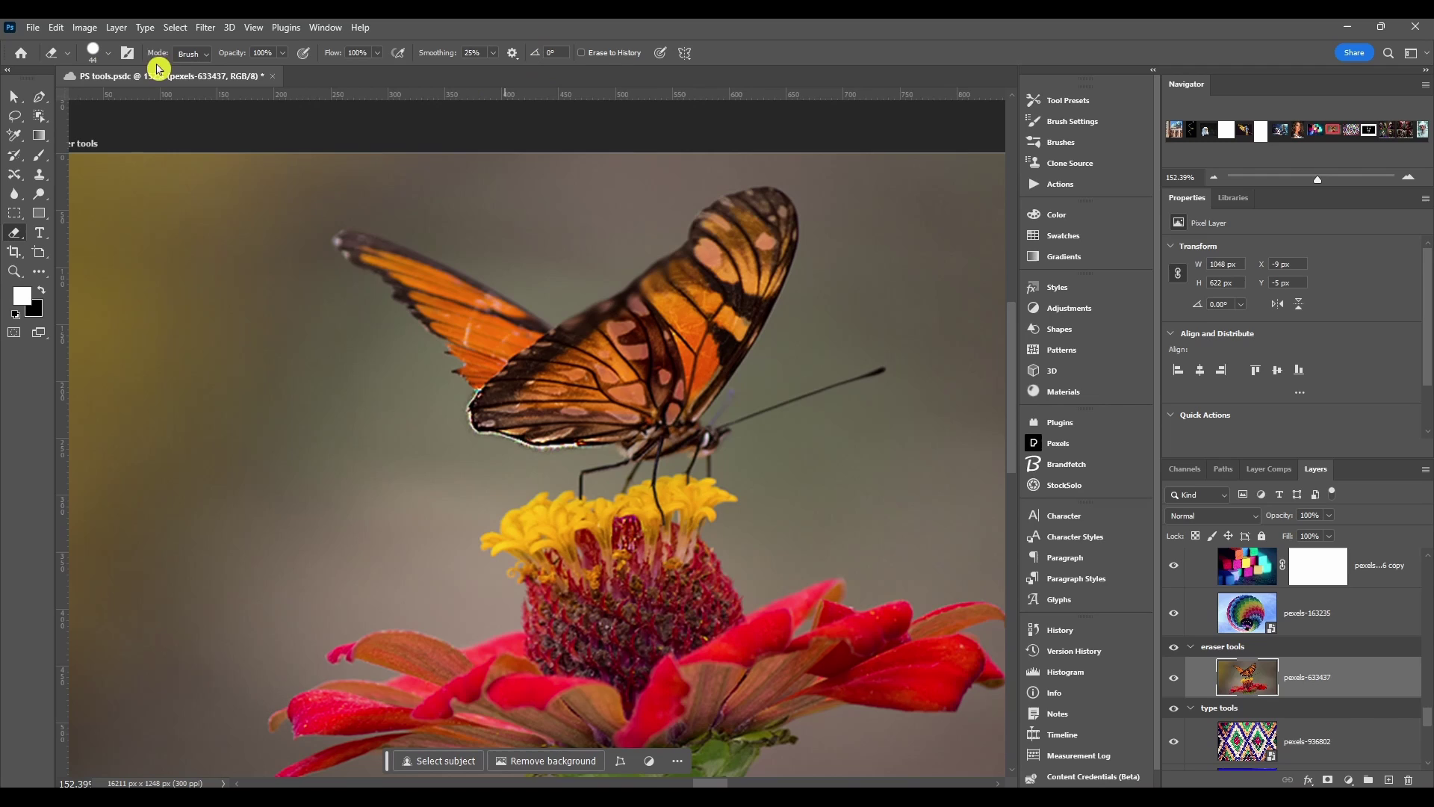
- Open and close the brush preset picker, then review the list of History steps
{"action": "left_click", "coordinate": [111, 59]}
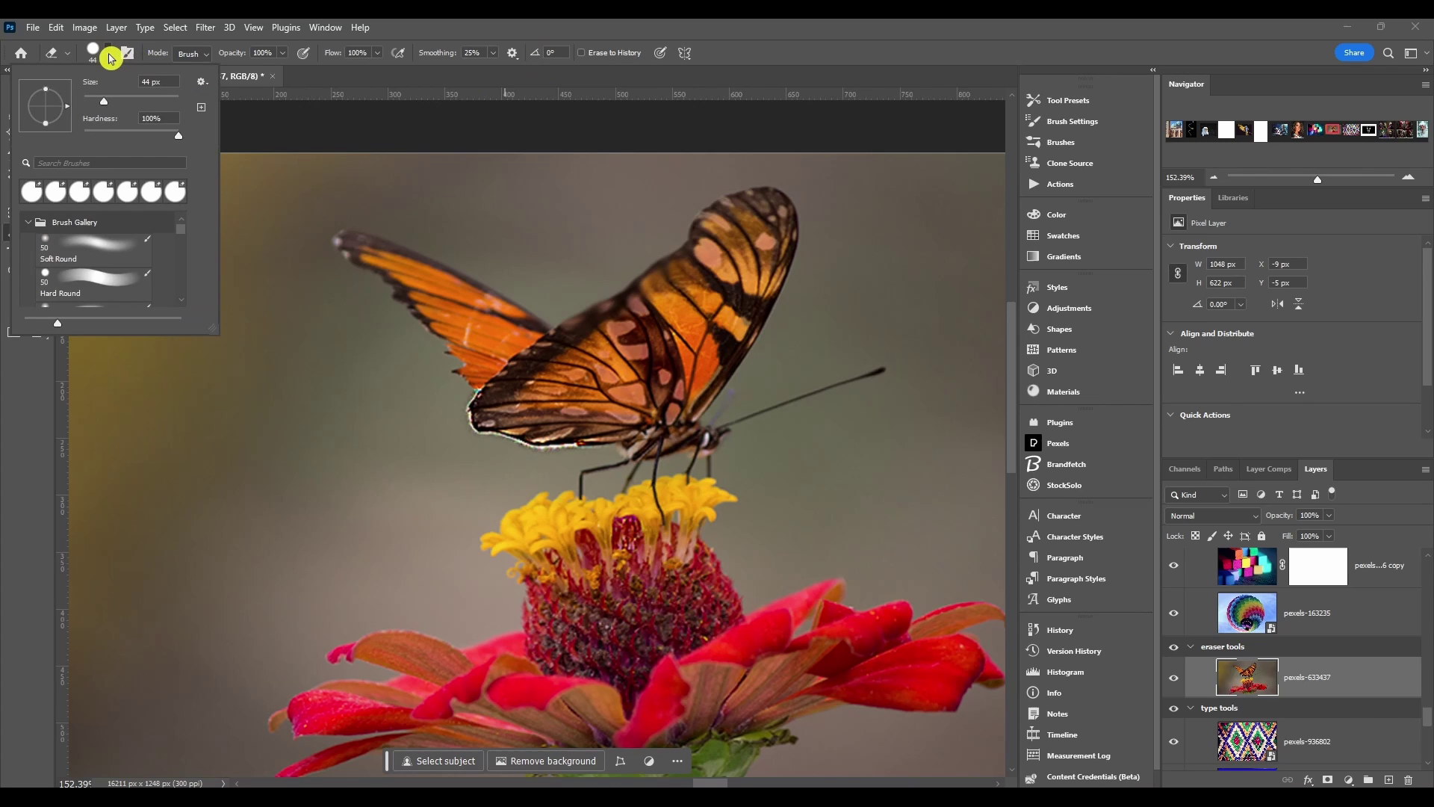
{"action": "left_click", "coordinate": [110, 59]}
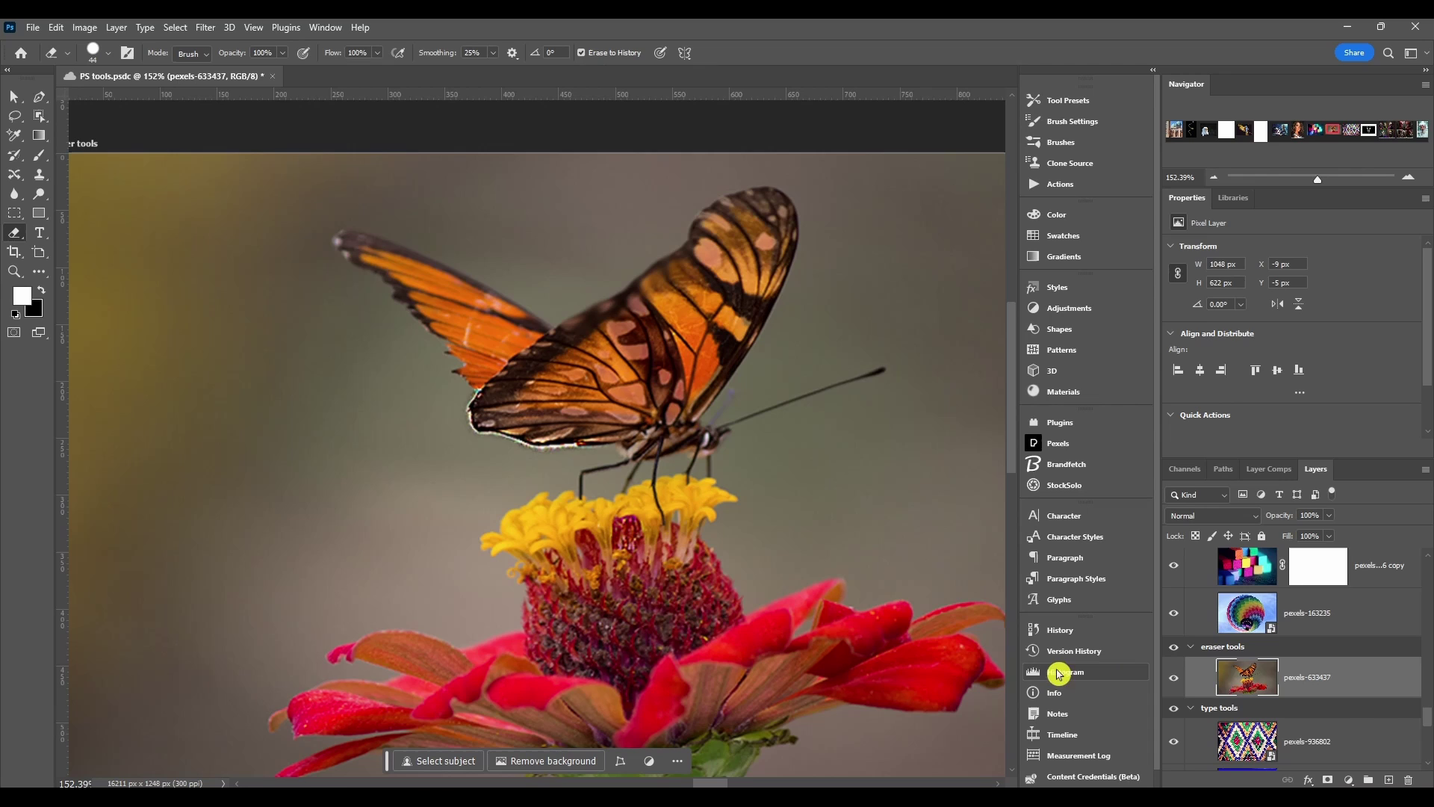
{"action": "left_click", "coordinate": [1052, 635]}
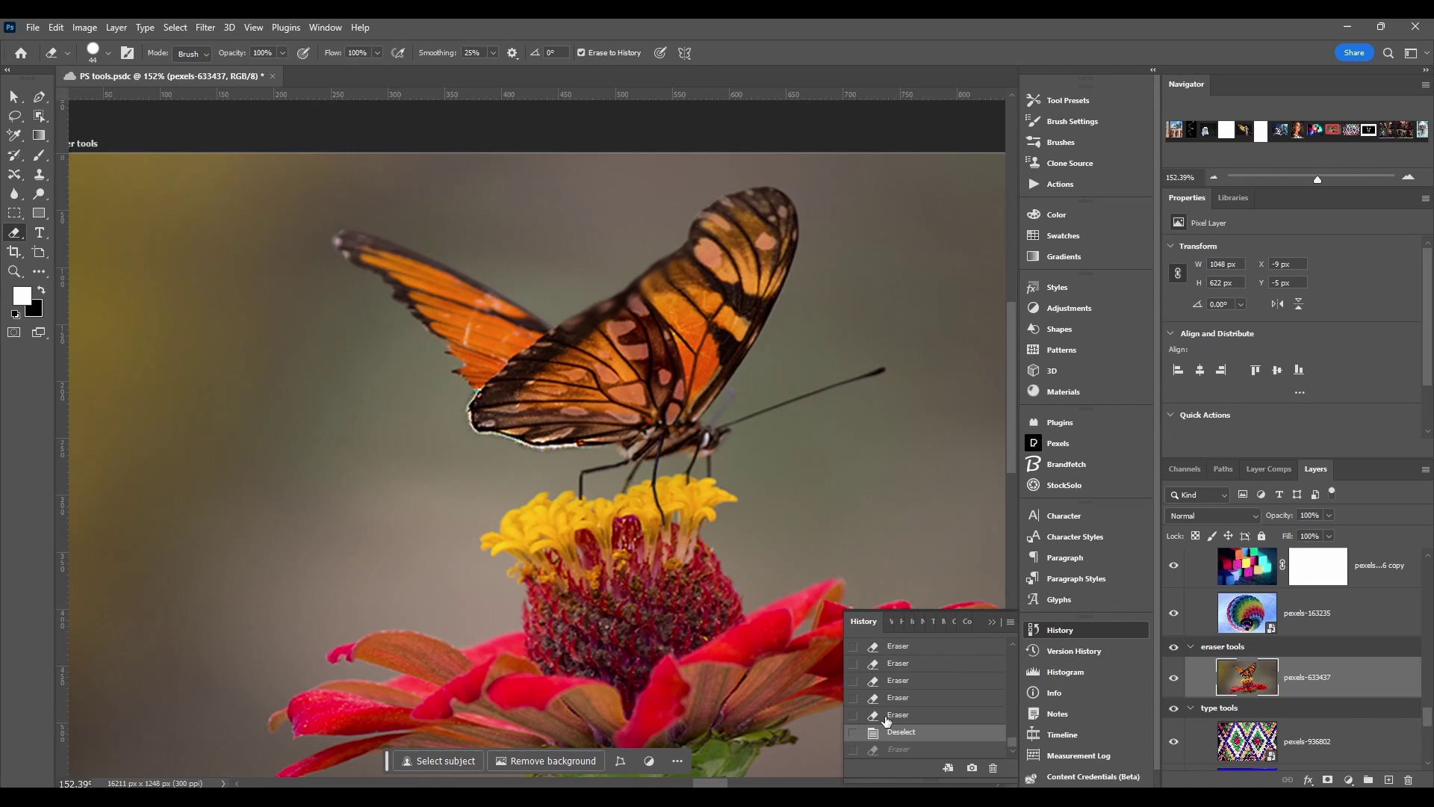
{"action": "scroll", "coordinate": [887, 719], "scroll_direction": "up", "scroll_amount": 5}
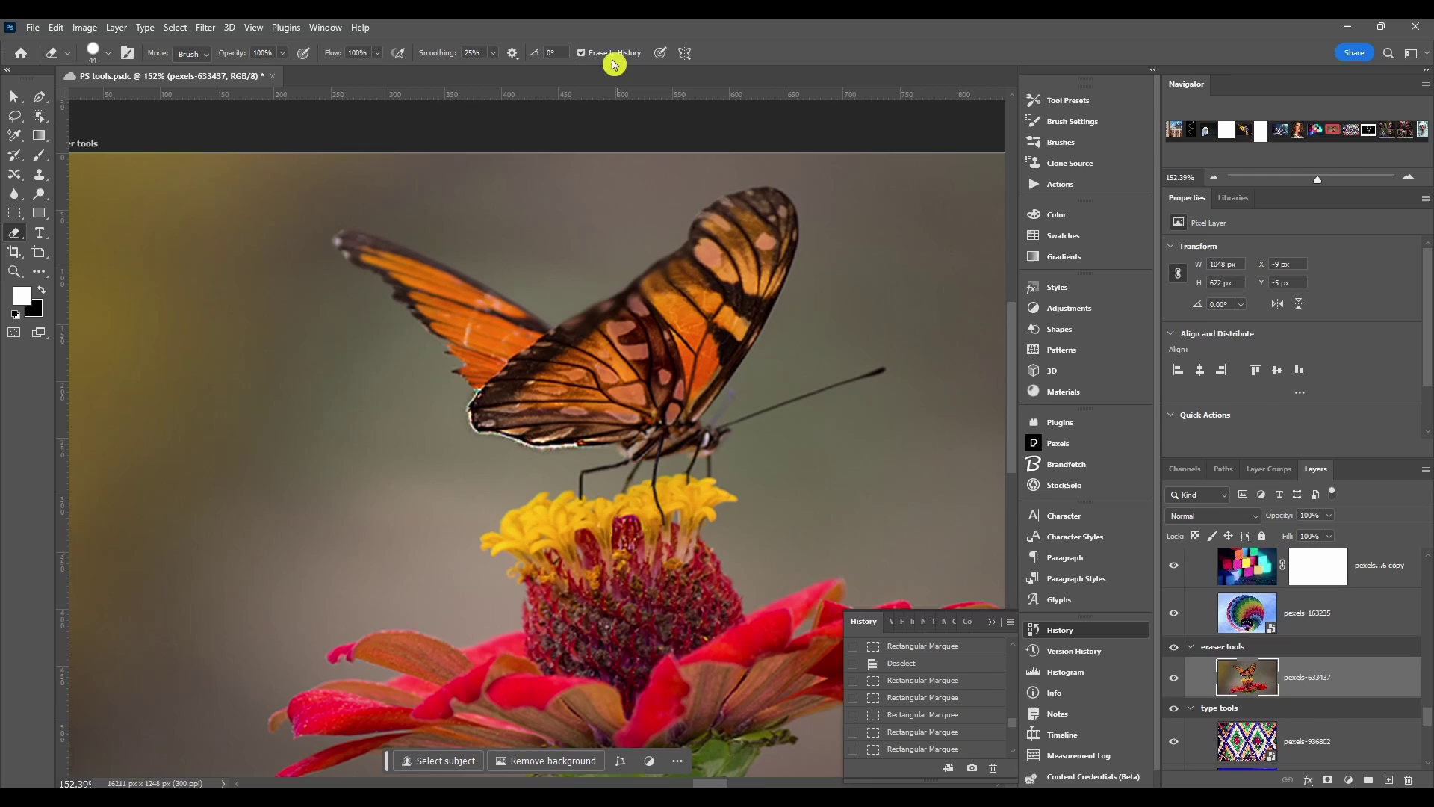
{"action": "scroll", "coordinate": [882, 706], "scroll_direction": "down", "scroll_amount": 5}
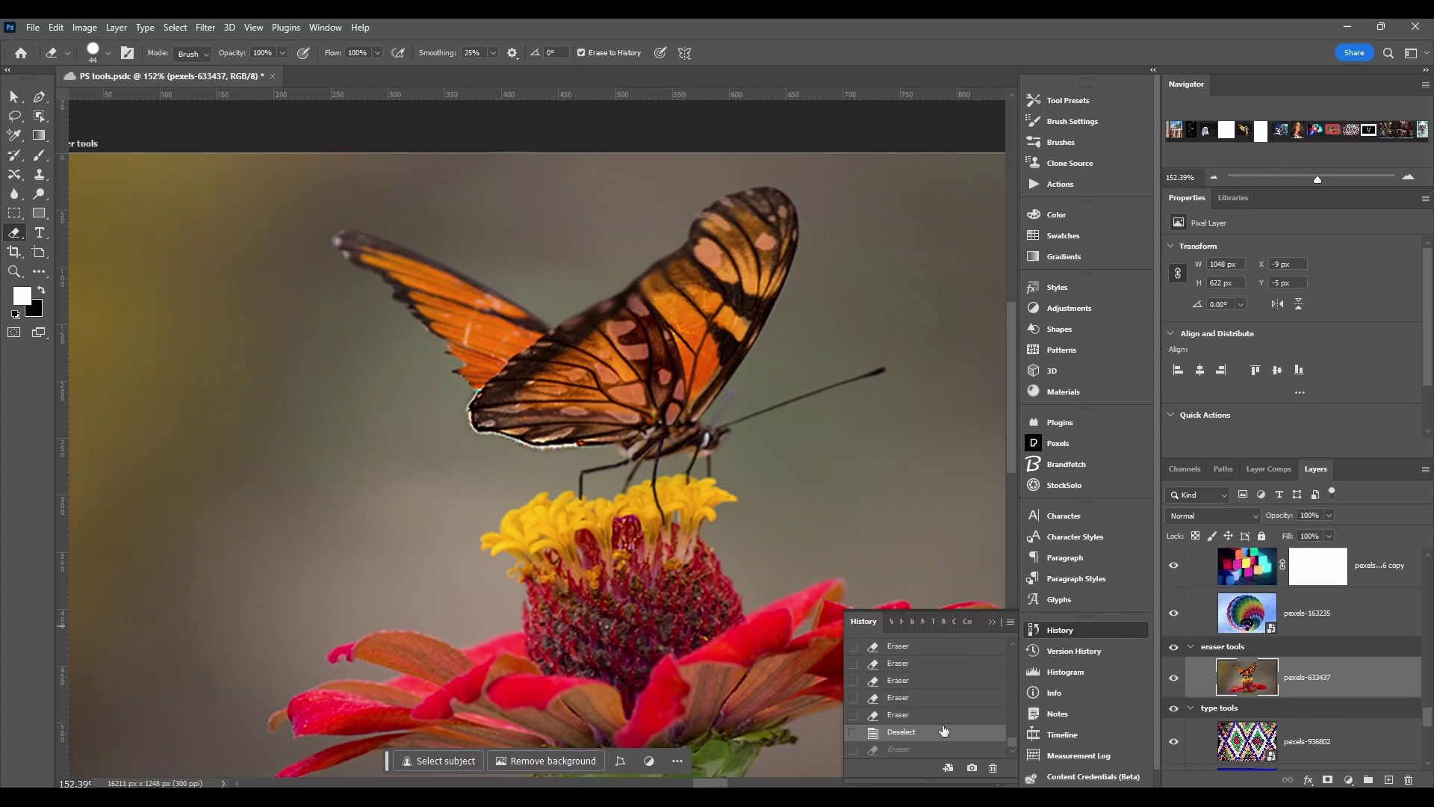
- Turn off Erase to History, toggle pressure for size, and erase a test stroke beside the butterfly
{"action": "left_click", "coordinate": [582, 52]}
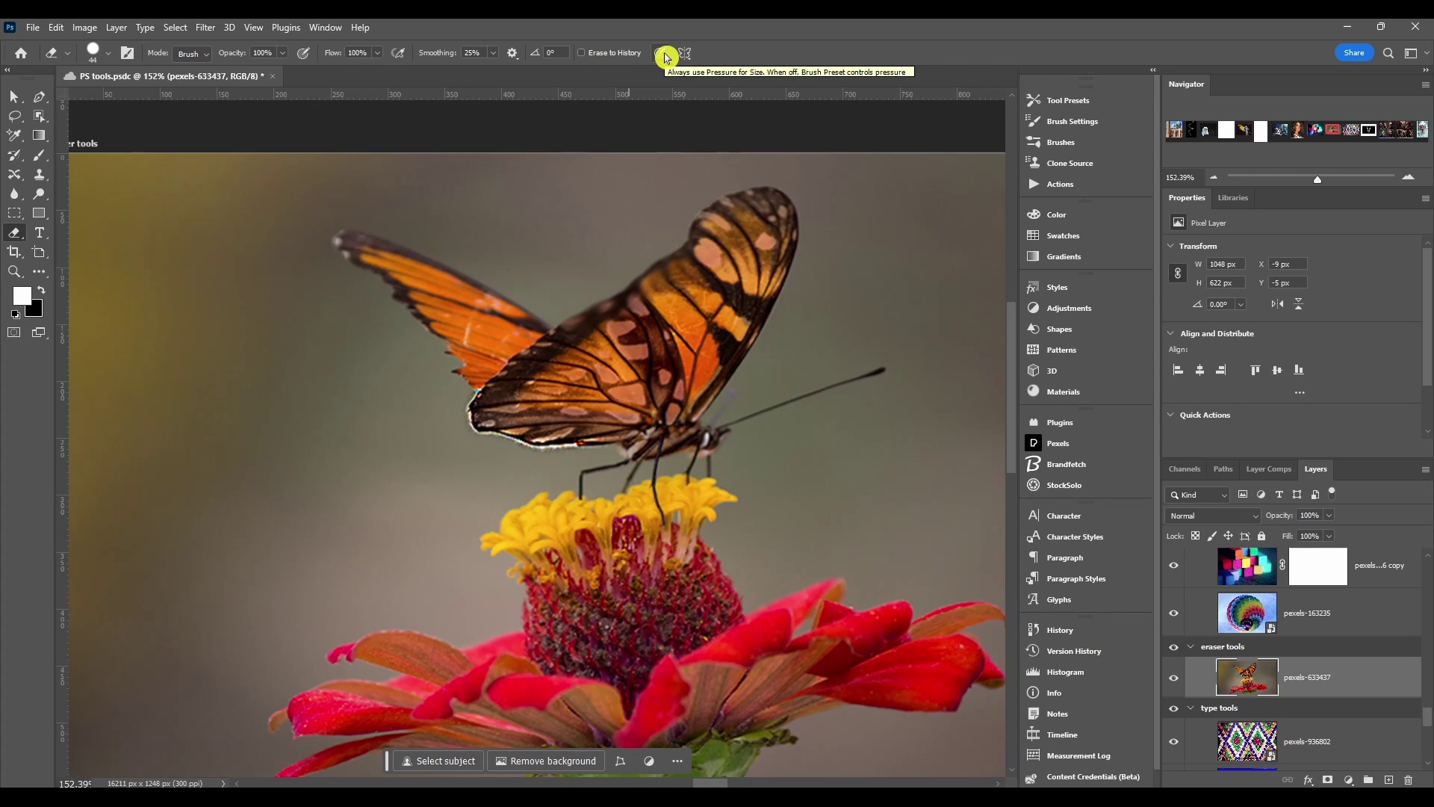
{"action": "left_click", "coordinate": [665, 54]}
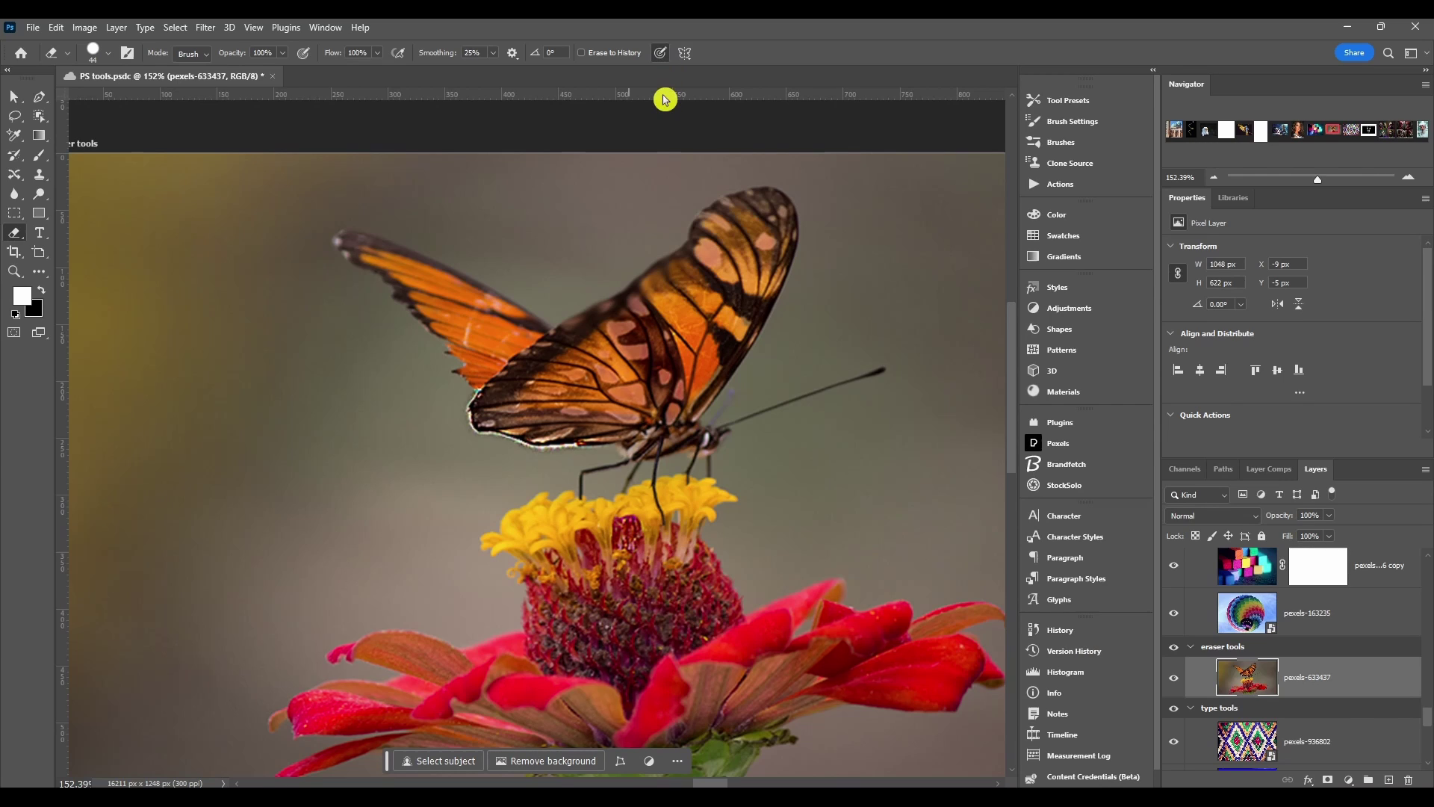
{"action": "mouse_move", "coordinate": [268, 218]}
{"action": "left_mouse_down"}
{"action": "mouse_move", "coordinate": [291, 387]}
{"action": "mouse_move", "coordinate": [239, 533]}
{"action": "mouse_move", "coordinate": [261, 579]}
{"action": "mouse_move", "coordinate": [296, 597]}
{"action": "mouse_move", "coordinate": [349, 567]}
{"action": "mouse_move", "coordinate": [354, 538]}
{"action": "mouse_move", "coordinate": [313, 287]}
{"action": "mouse_move", "coordinate": [331, 200]}
{"action": "mouse_move", "coordinate": [567, 204]}
{"action": "mouse_move", "coordinate": [554, 310]}
{"action": "left_mouse_up"}
- Undo the test strokes and look through the symmetry mode choices
{"action": "key", "text": "ctrl+z"}
{"action": "key", "text": "ctrl+z"}
{"action": "left_click", "coordinate": [686, 53]}
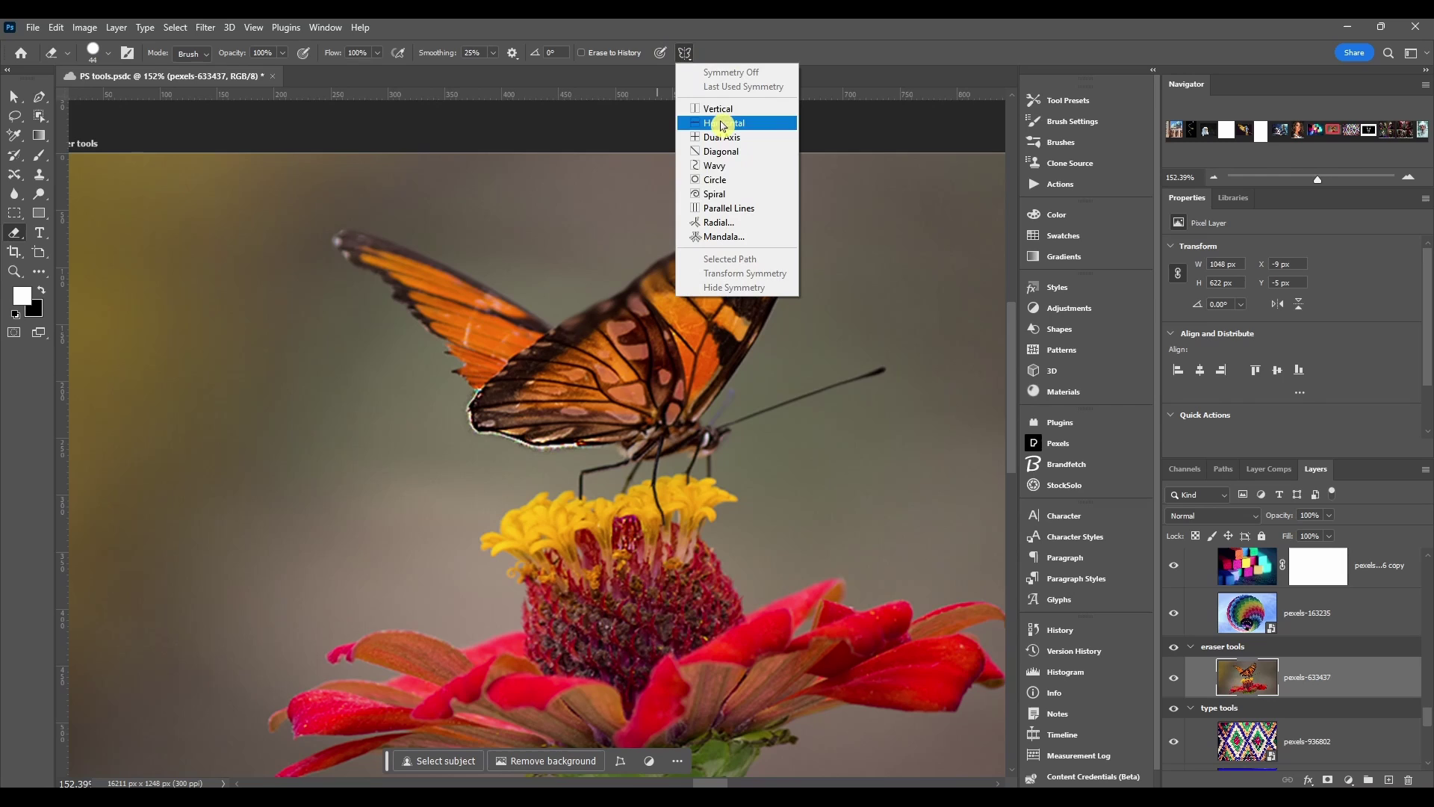
{"action": "scroll", "coordinate": [539, 521], "scroll_direction": "down", "scroll_amount": 2}
{"action": "scroll", "coordinate": [539, 520], "scroll_direction": "down", "scroll_amount": 2}
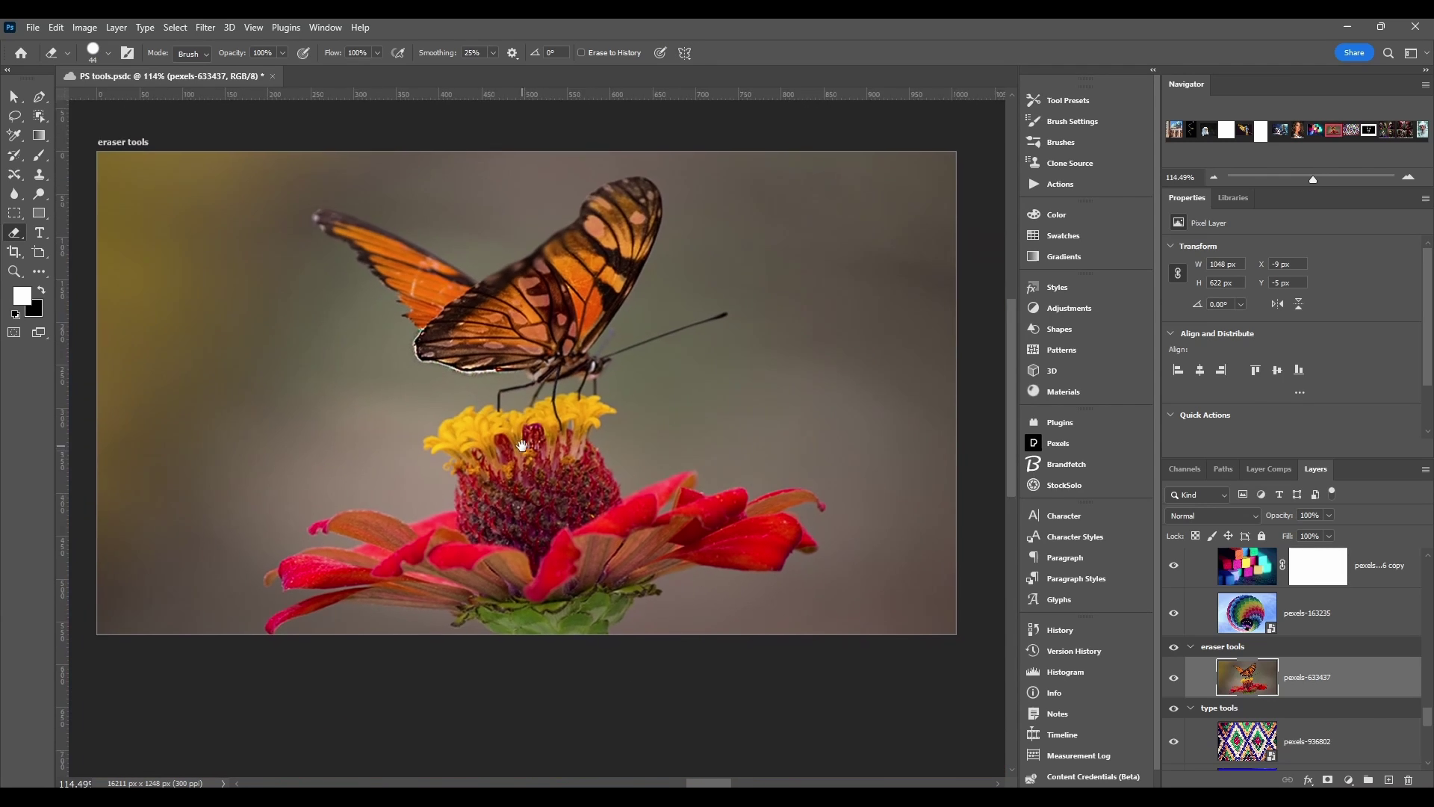
- Choose Vertical symmetry, stretch its path box wide to the left, and confirm it
{"action": "left_click", "coordinate": [686, 53]}
{"action": "left_click", "coordinate": [727, 106]}
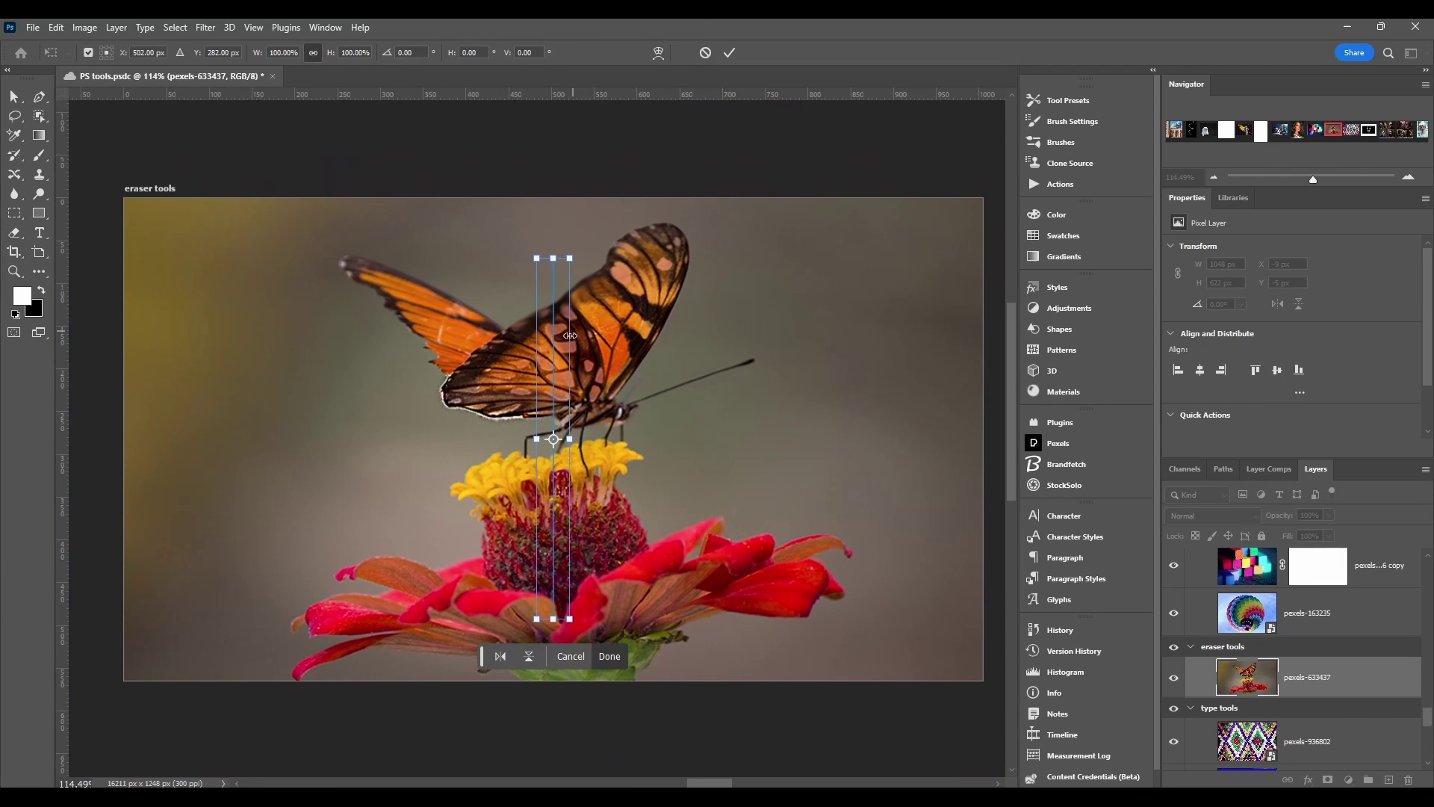
{"action": "left_click_drag", "start_coordinate": [570, 439], "coordinate": [769, 454]}
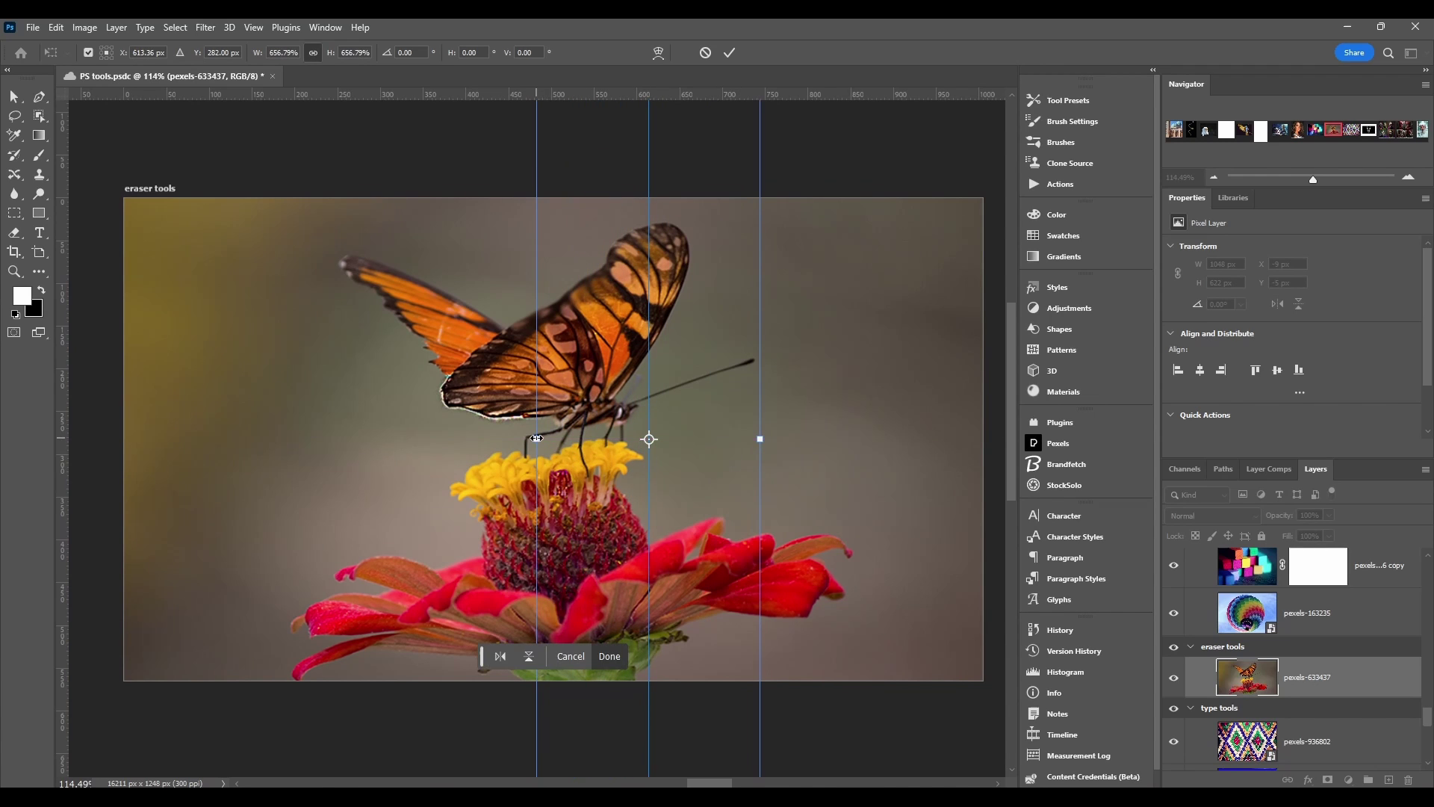
{"action": "left_click_drag", "start_coordinate": [536, 439], "coordinate": [274, 439]}
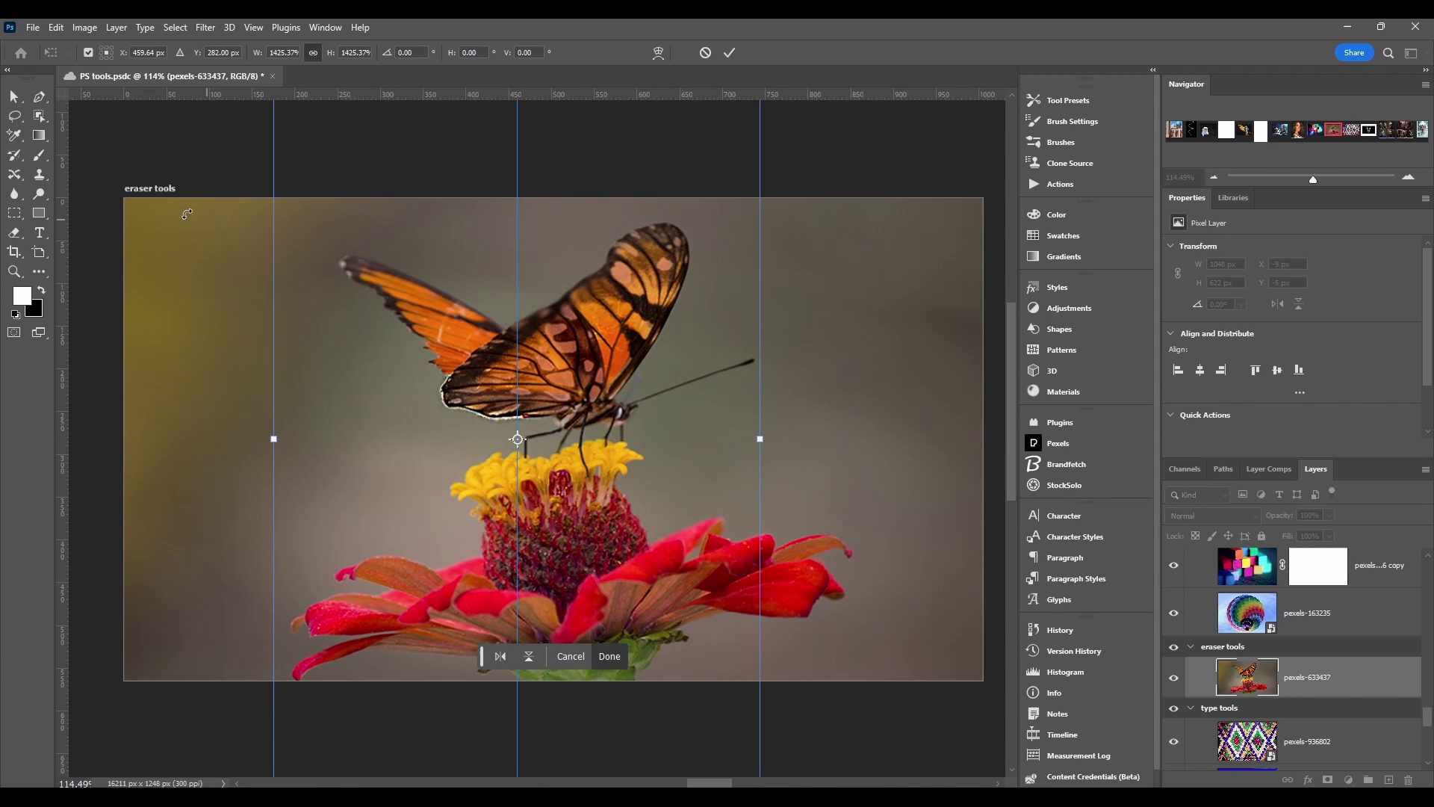
{"action": "left_click", "coordinate": [609, 657]}
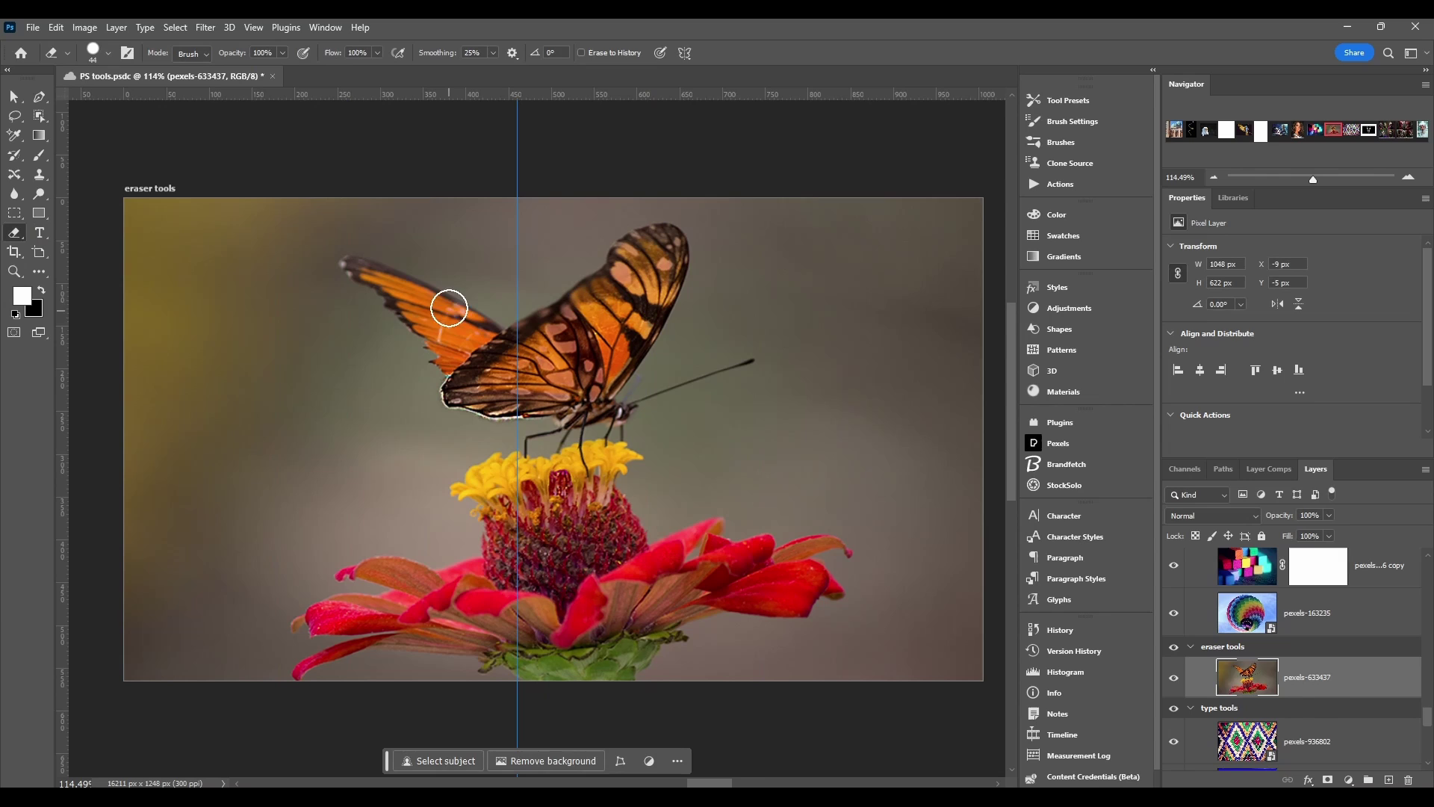
- Erase a mirrored test stroke across the butterfly, then undo it
{"action": "mouse_move", "coordinate": [449, 308]}
{"action": "left_mouse_down"}
{"action": "mouse_move", "coordinate": [295, 379]}
{"action": "mouse_move", "coordinate": [484, 393]}
{"action": "mouse_move", "coordinate": [488, 466]}
{"action": "mouse_move", "coordinate": [438, 539]}
{"action": "mouse_move", "coordinate": [287, 586]}
{"action": "mouse_move", "coordinate": [337, 637]}
{"action": "mouse_move", "coordinate": [570, 635]}
{"action": "left_mouse_up"}
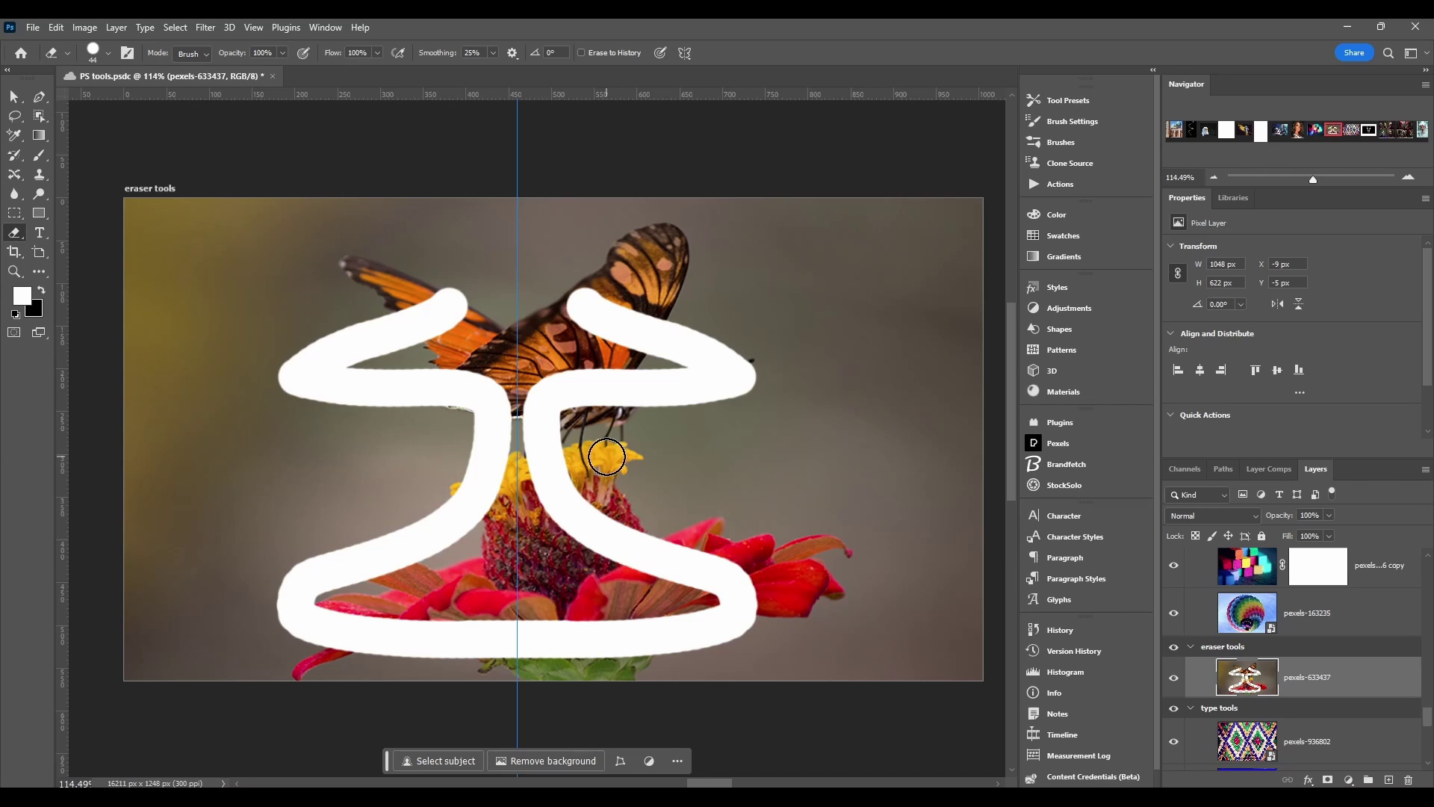
{"action": "key", "text": "ctrl+z"}
{"action": "left_click", "coordinate": [684, 53]}
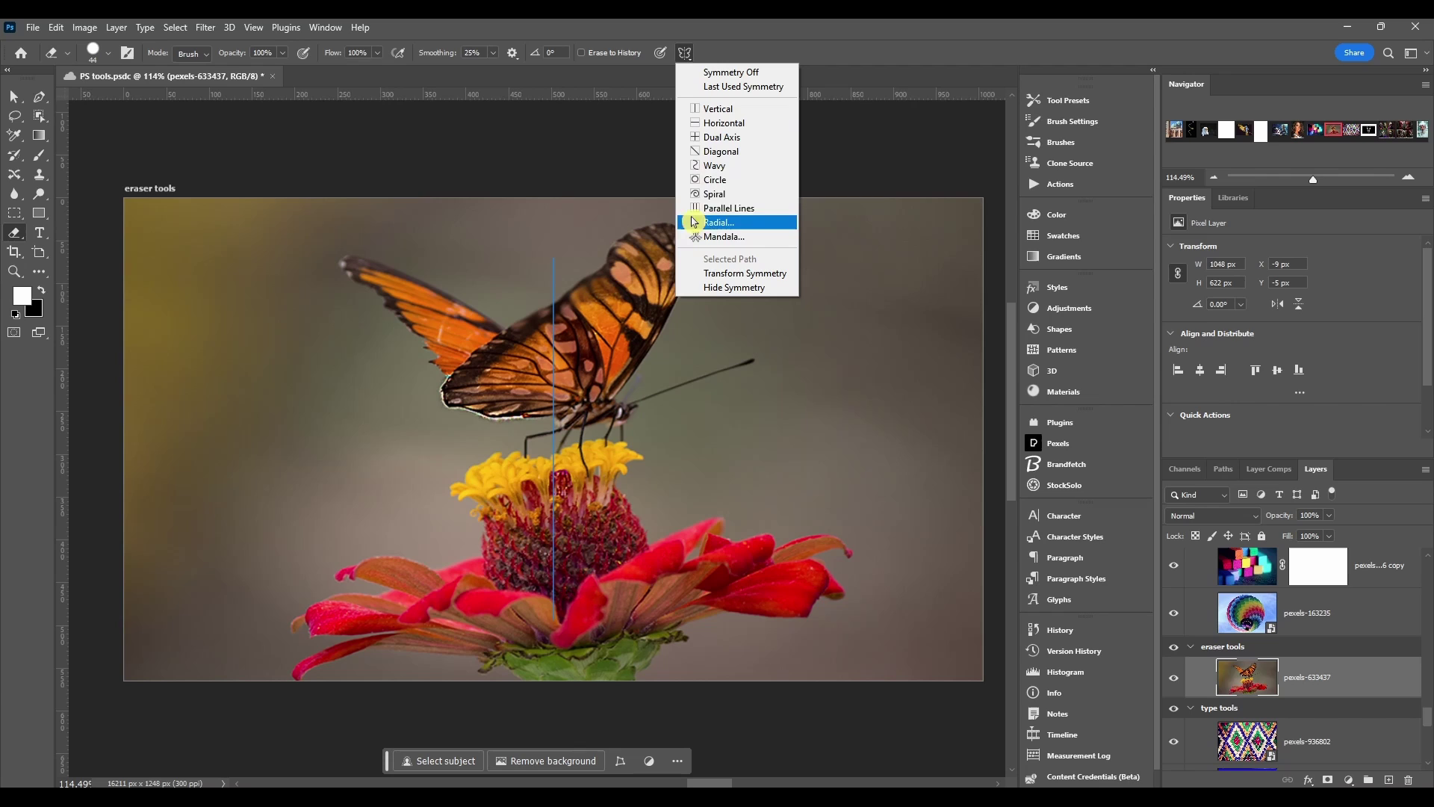
- Switch to Dual Axis symmetry and erase mirrored dots and strokes around the butterfly
{"action": "left_click", "coordinate": [700, 139]}
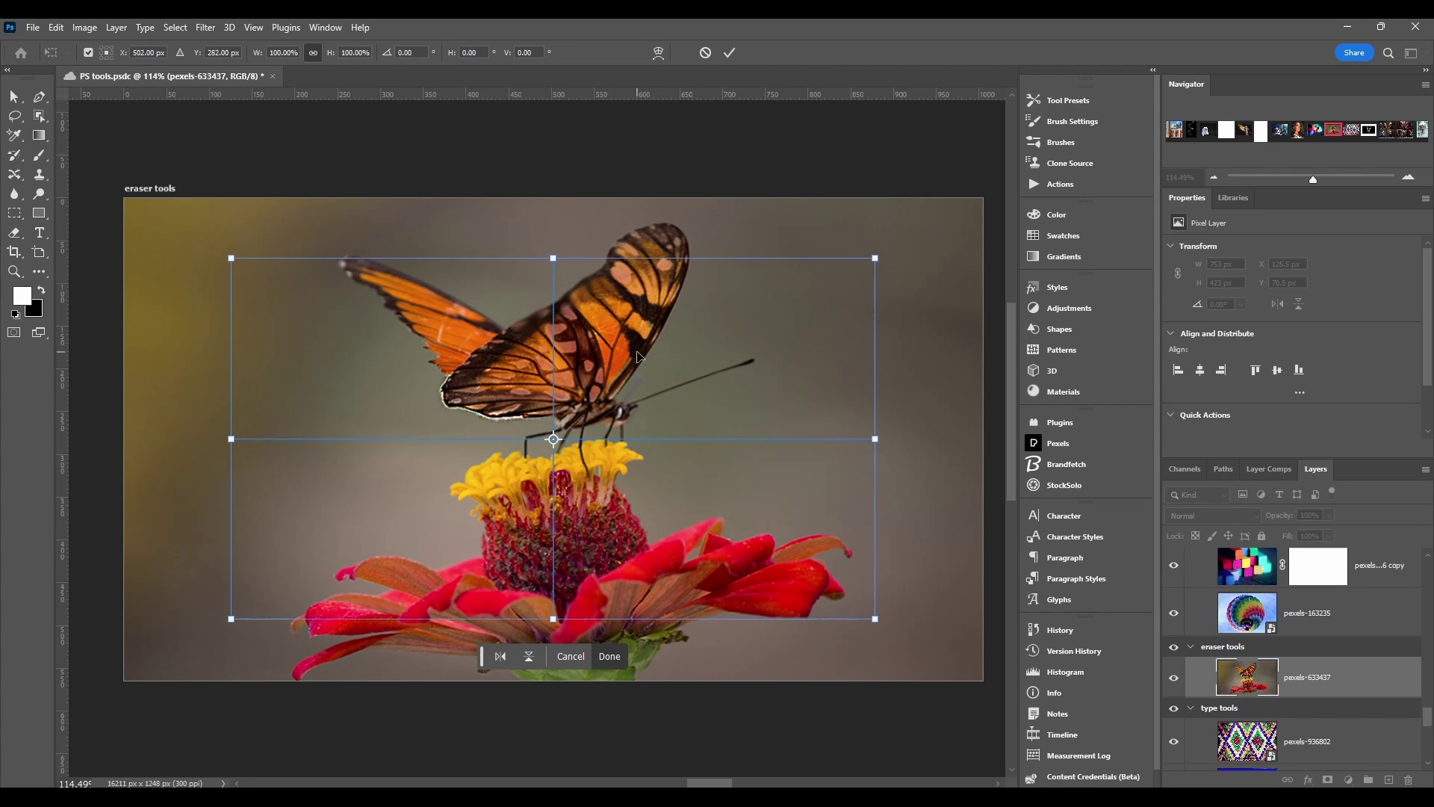
{"action": "left_click", "coordinate": [613, 657]}
{"action": "left_click", "coordinate": [698, 335]}
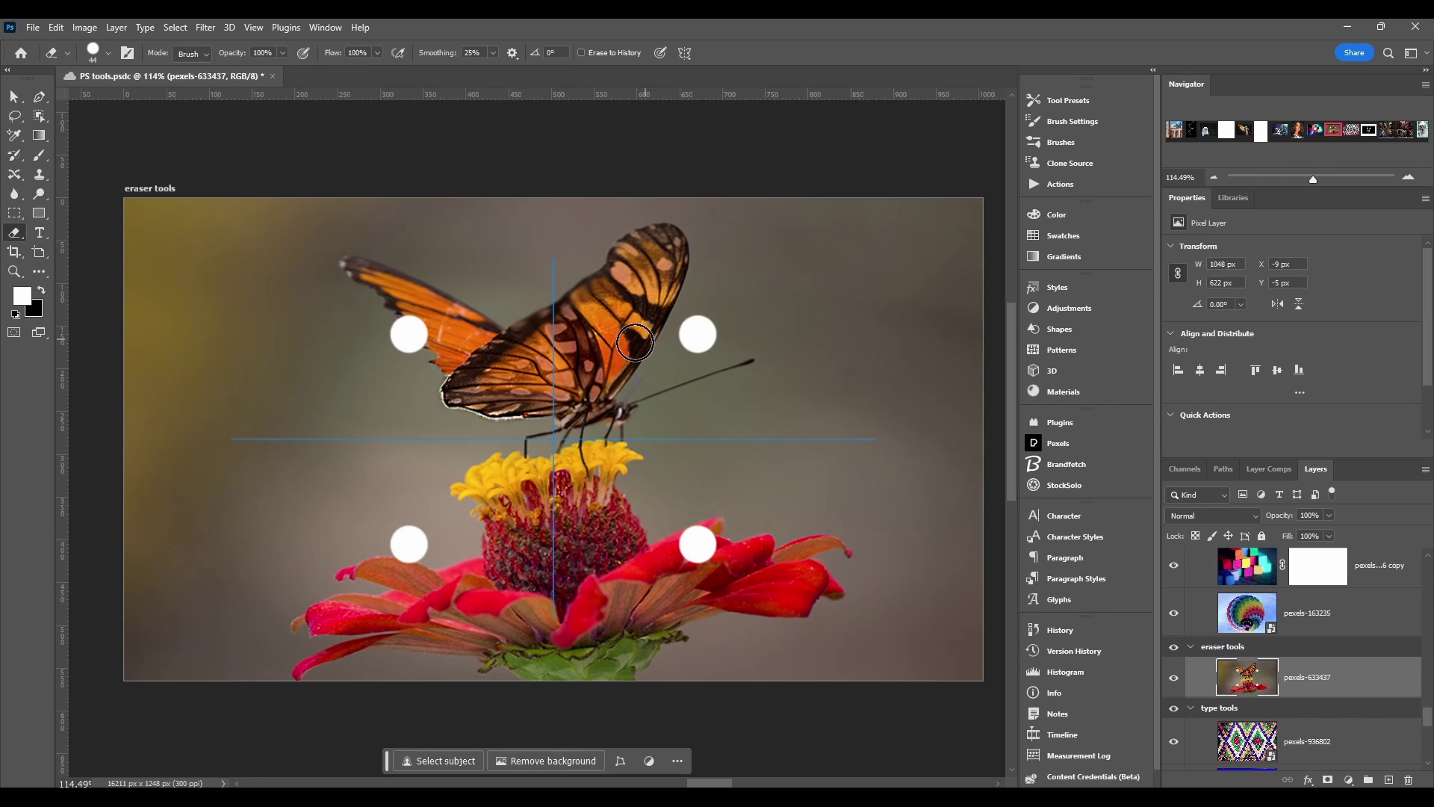
{"action": "mouse_move", "coordinate": [612, 341]}
{"action": "left_mouse_down"}
{"action": "mouse_move", "coordinate": [686, 379]}
{"action": "mouse_move", "coordinate": [643, 412]}
{"action": "mouse_move", "coordinate": [535, 441]}
{"action": "mouse_move", "coordinate": [557, 403]}
{"action": "left_mouse_up"}
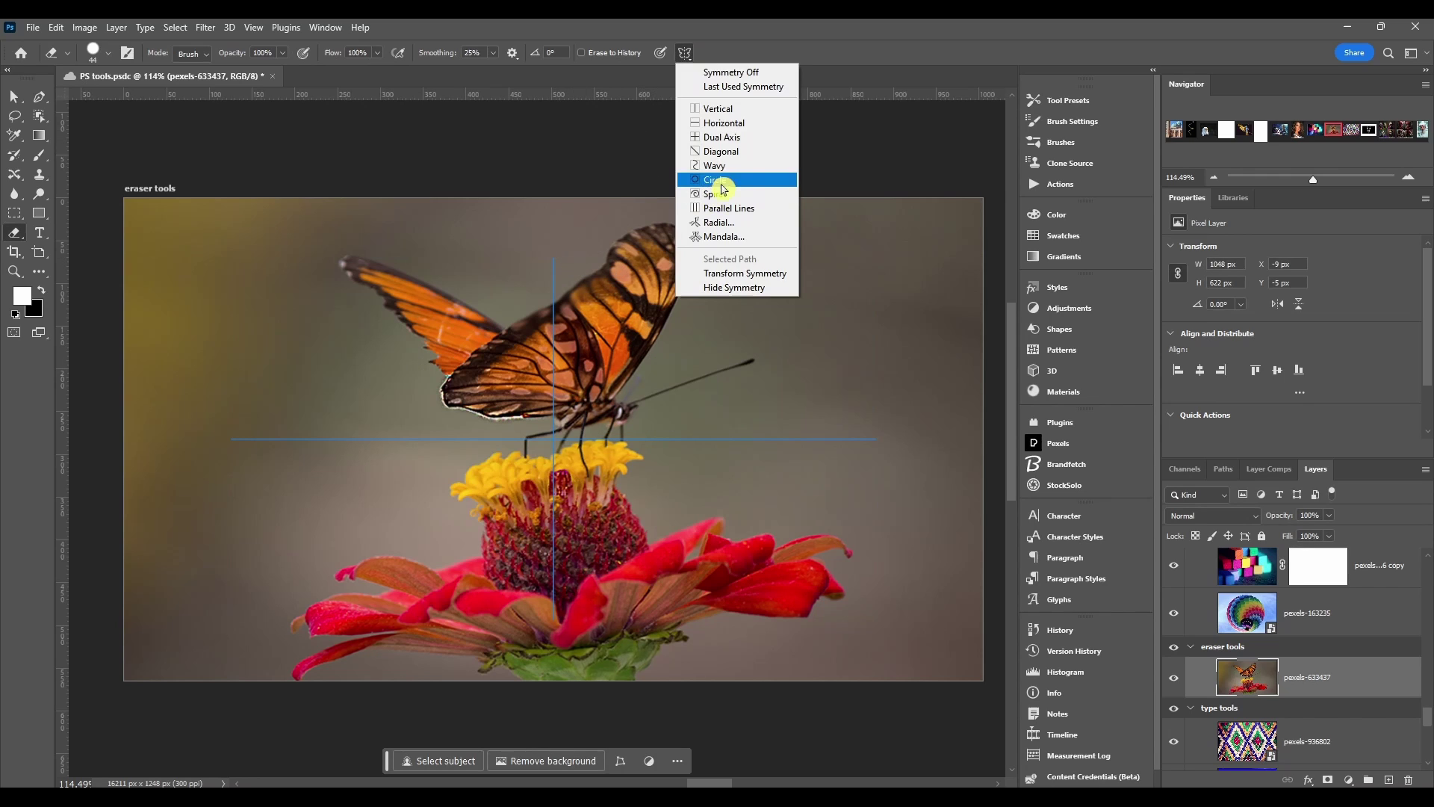
- Switch to Circle symmetry centred on the flower and erase mirrored circular test strokes
{"action": "left_click", "coordinate": [722, 179]}
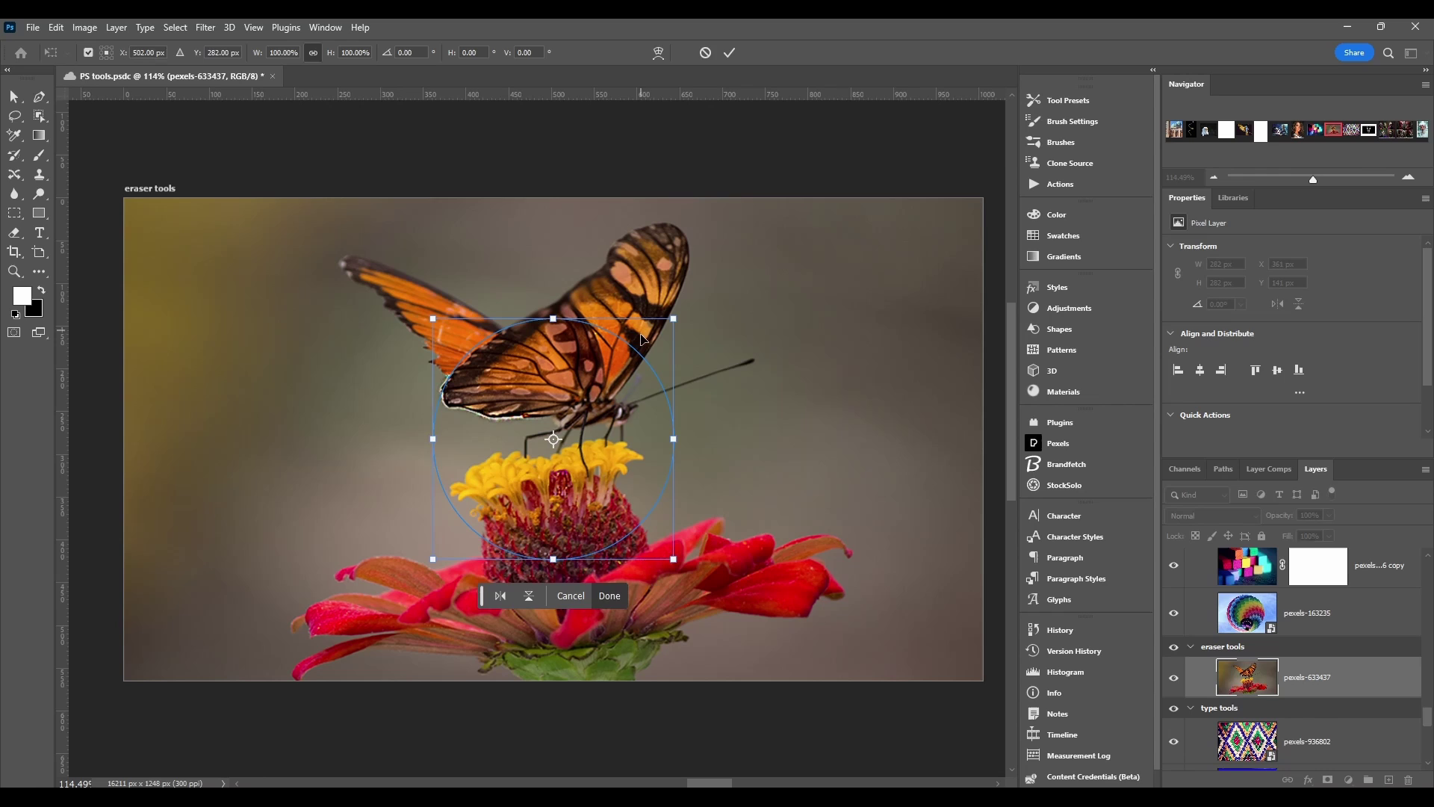
{"action": "left_click", "coordinate": [610, 595]}
{"action": "mouse_move", "coordinate": [613, 422]}
{"action": "left_mouse_down"}
{"action": "mouse_move", "coordinate": [569, 385]}
{"action": "mouse_move", "coordinate": [514, 398]}
{"action": "mouse_move", "coordinate": [517, 451]}
{"action": "mouse_move", "coordinate": [533, 463]}
{"action": "mouse_move", "coordinate": [587, 427]}
{"action": "left_mouse_up"}
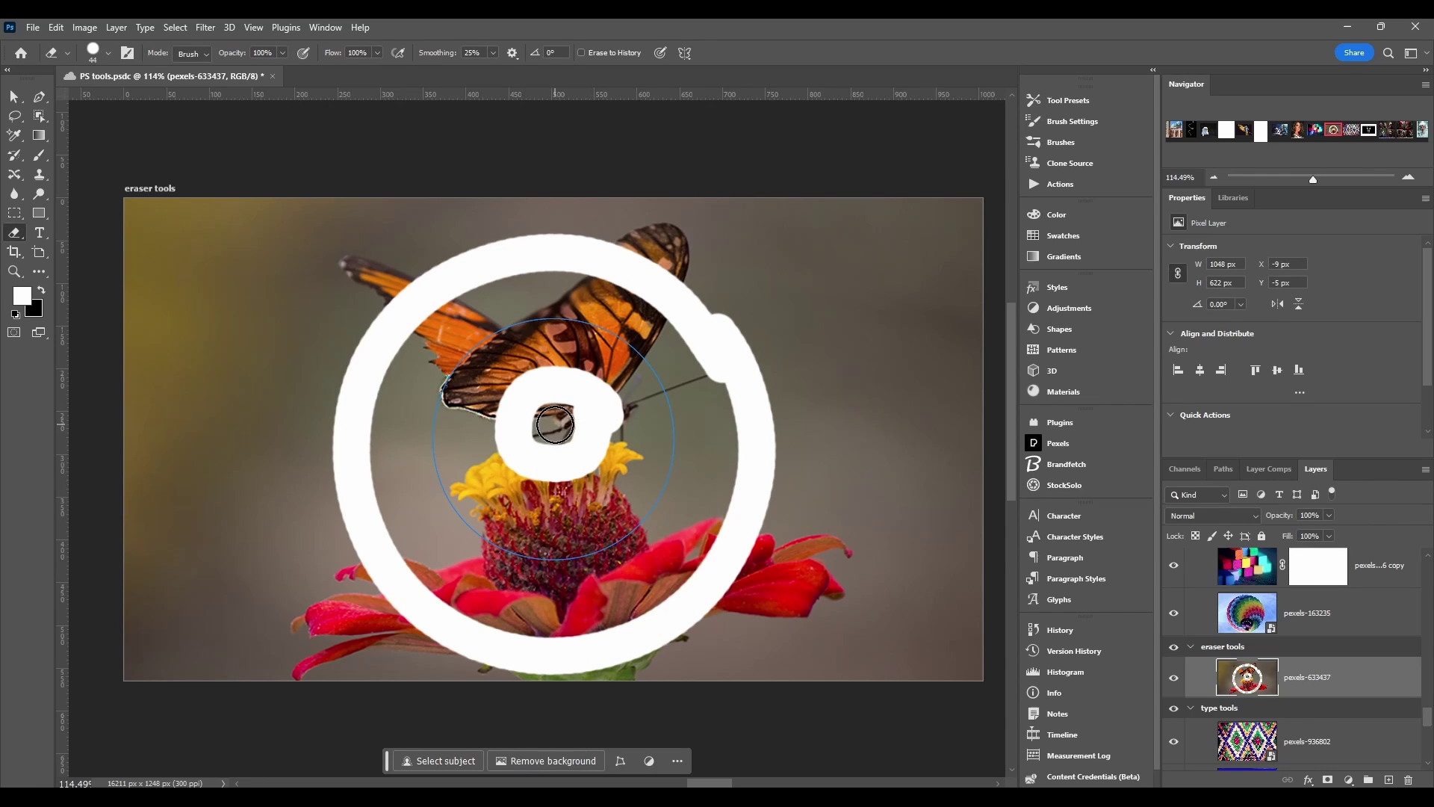
{"action": "left_click_drag", "start_coordinate": [560, 475], "coordinate": [549, 590]}
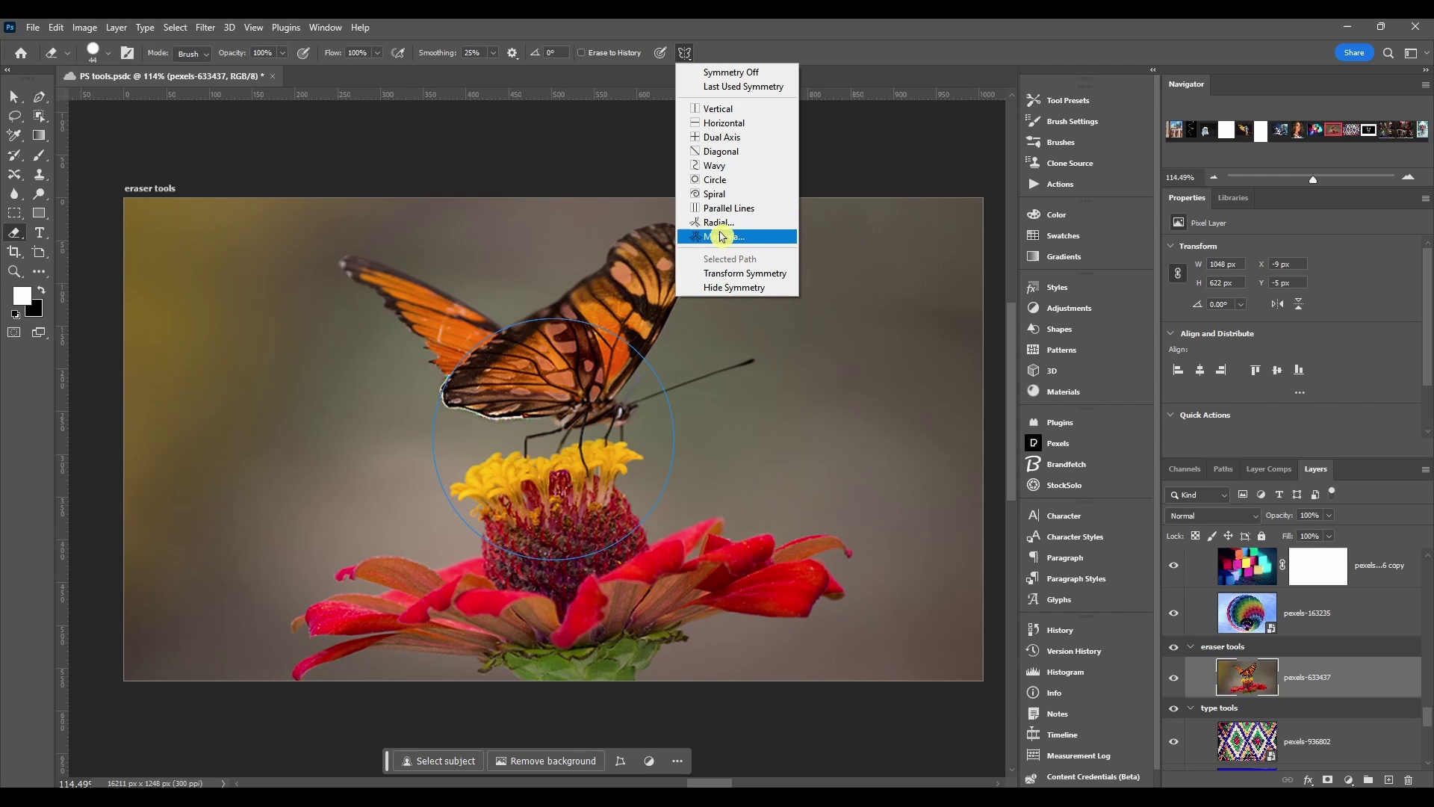
{"action": "left_click", "coordinate": [722, 236]}
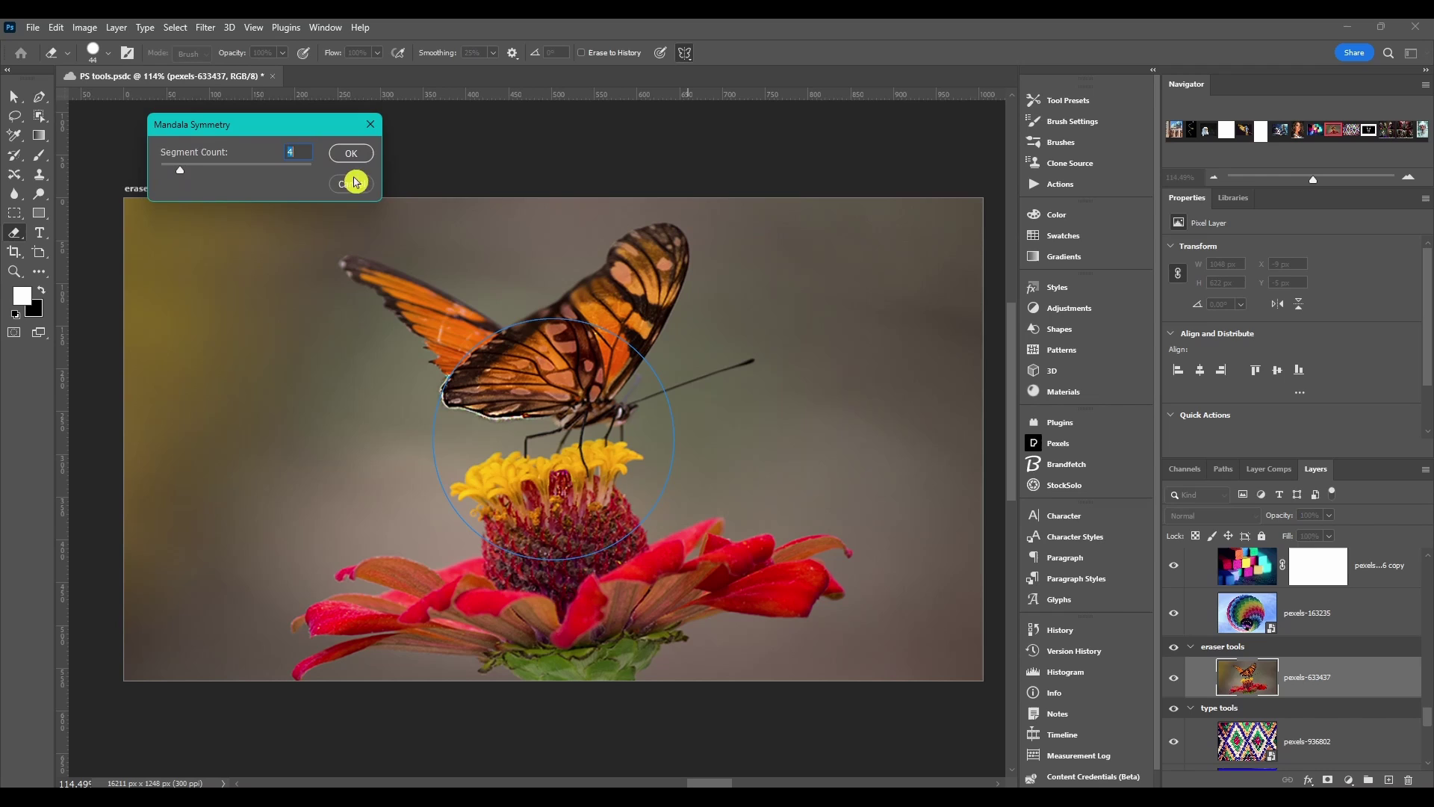
{"action": "left_click", "coordinate": [351, 153]}
{"action": "left_click_drag", "start_coordinate": [372, 258], "coordinate": [266, 152]}
{"action": "left_click", "coordinate": [609, 656]}
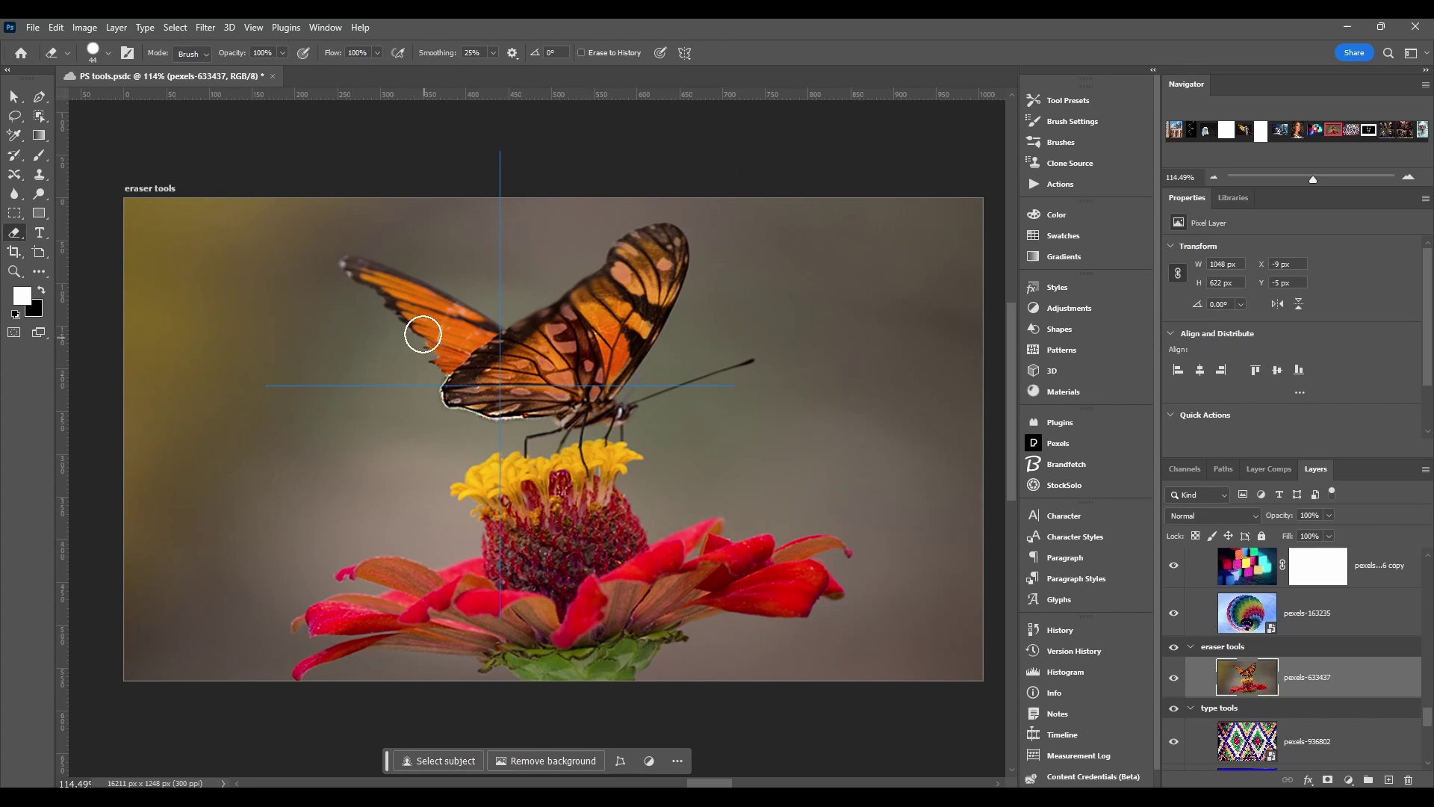
{"action": "mouse_move", "coordinate": [429, 258]}
{"action": "left_mouse_down"}
{"action": "mouse_move", "coordinate": [374, 317]}
{"action": "mouse_move", "coordinate": [393, 285]}
{"action": "left_mouse_up"}
{"action": "mouse_move", "coordinate": [459, 345]}
{"action": "left_mouse_down"}
{"action": "mouse_move", "coordinate": [502, 282]}
{"action": "mouse_move", "coordinate": [559, 317]}
{"action": "mouse_move", "coordinate": [520, 236]}
{"action": "mouse_move", "coordinate": [759, 288]}
{"action": "mouse_move", "coordinate": [890, 375]}
{"action": "mouse_move", "coordinate": [775, 212]}
{"action": "mouse_move", "coordinate": [386, 252]}
{"action": "left_mouse_up"}
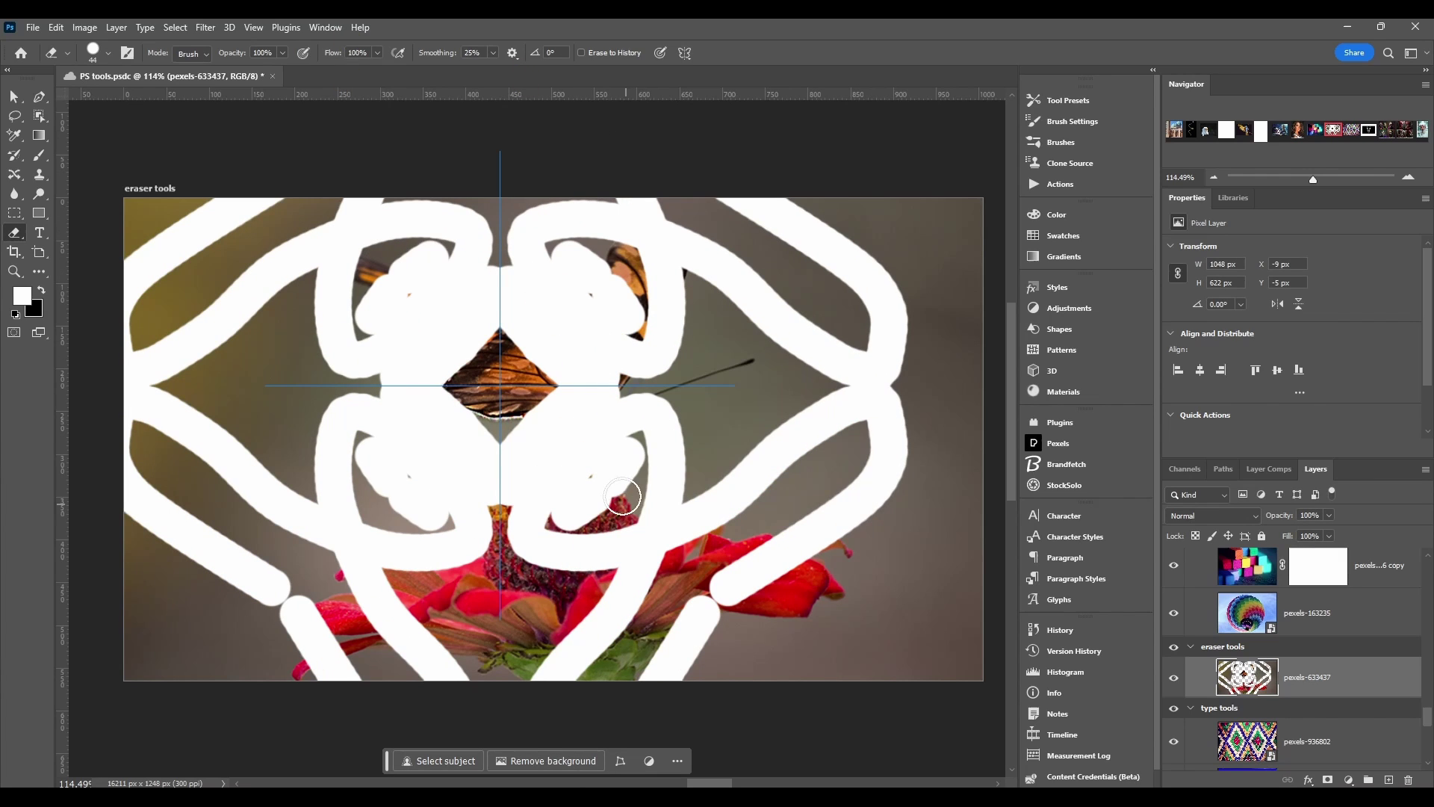
{"action": "key", "text": "ctrl+z"}
{"action": "key", "text": "ctrl+z"}
{"action": "key", "text": "ctrl+z"}
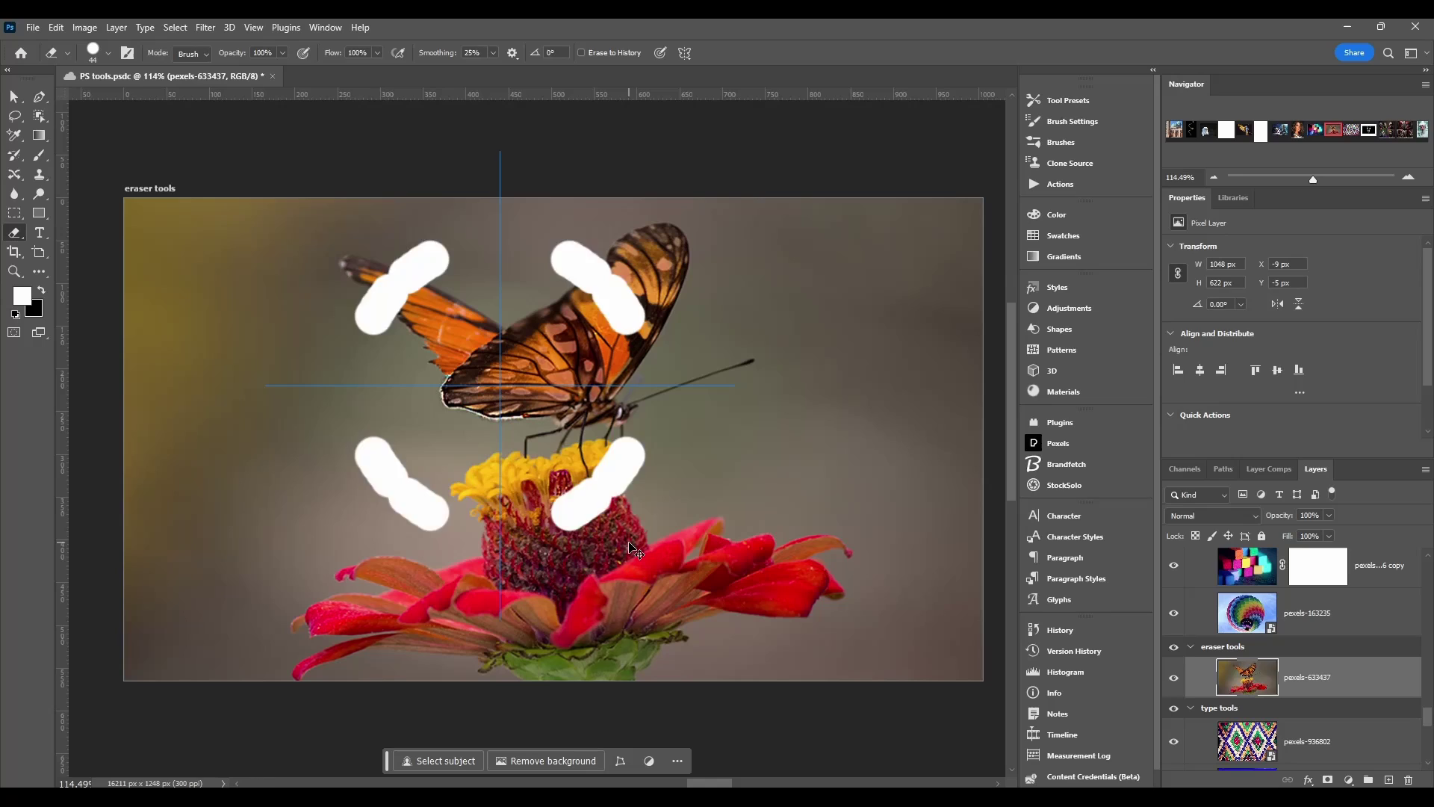
{"action": "left_click_drag", "start_coordinate": [730, 380], "coordinate": [528, 151]}
{"action": "left_click", "coordinate": [383, 274]}
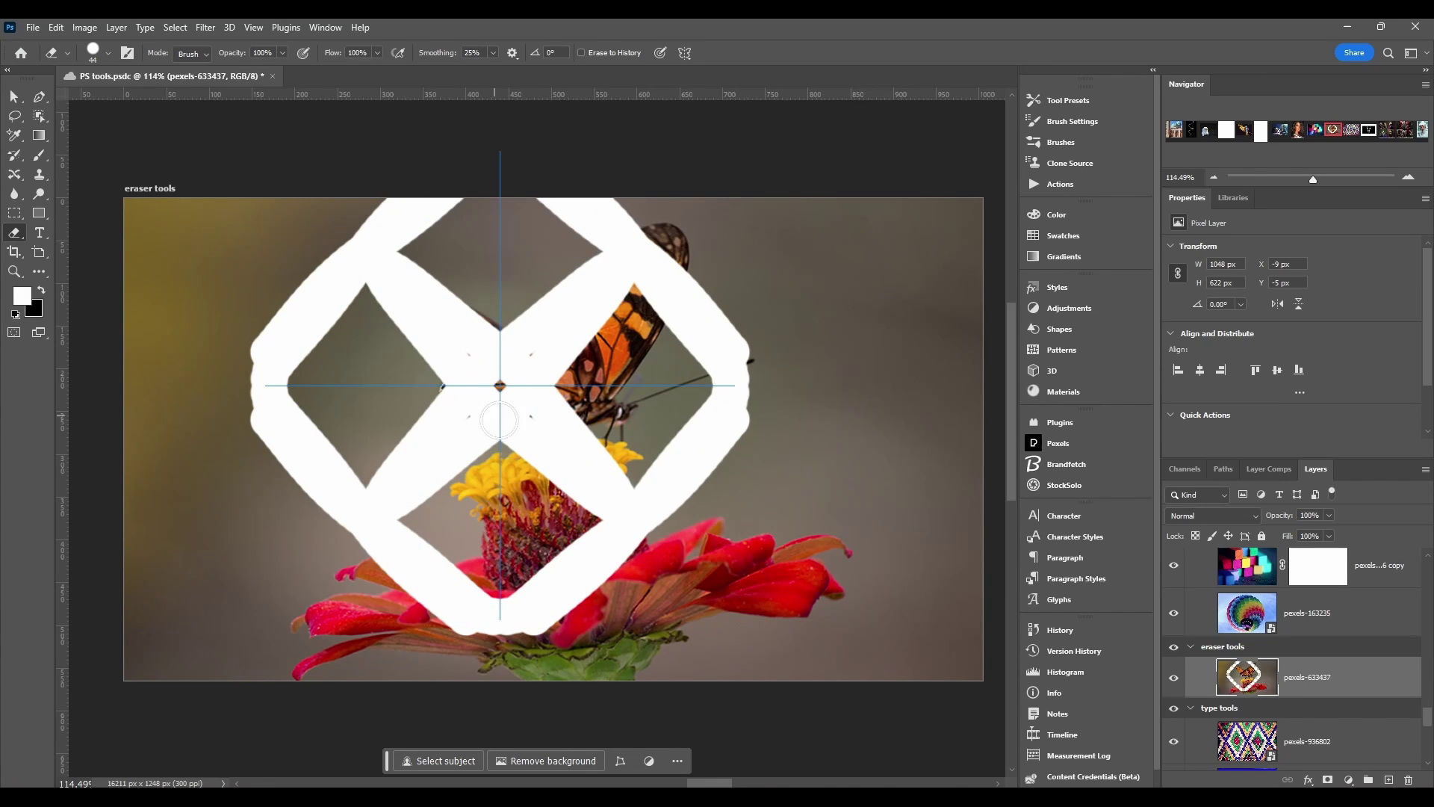
{"action": "left_click", "coordinate": [497, 242]}
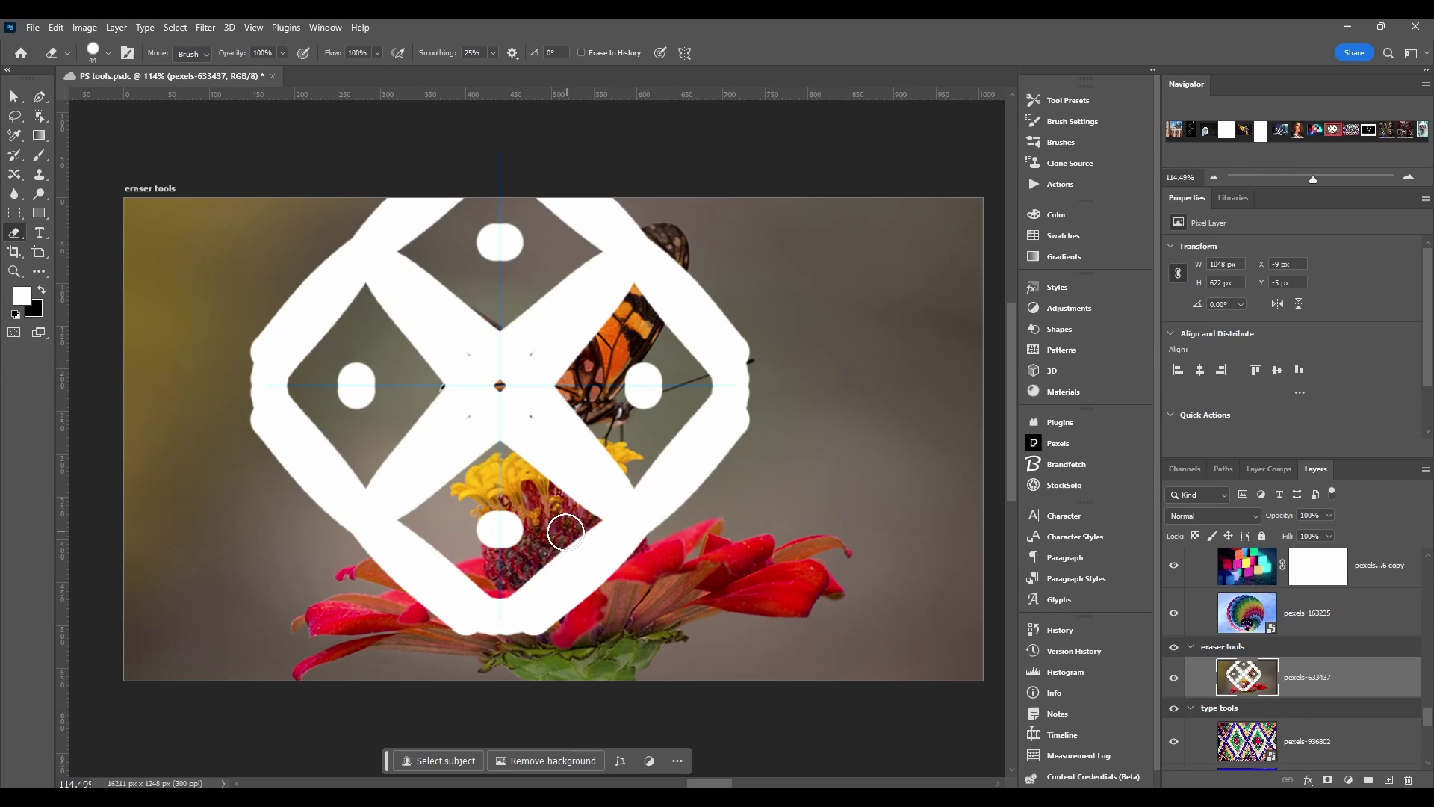
{"action": "left_click", "coordinate": [566, 532]}
{"action": "left_click", "coordinate": [437, 533]}
{"action": "left_click", "coordinate": [408, 386]}
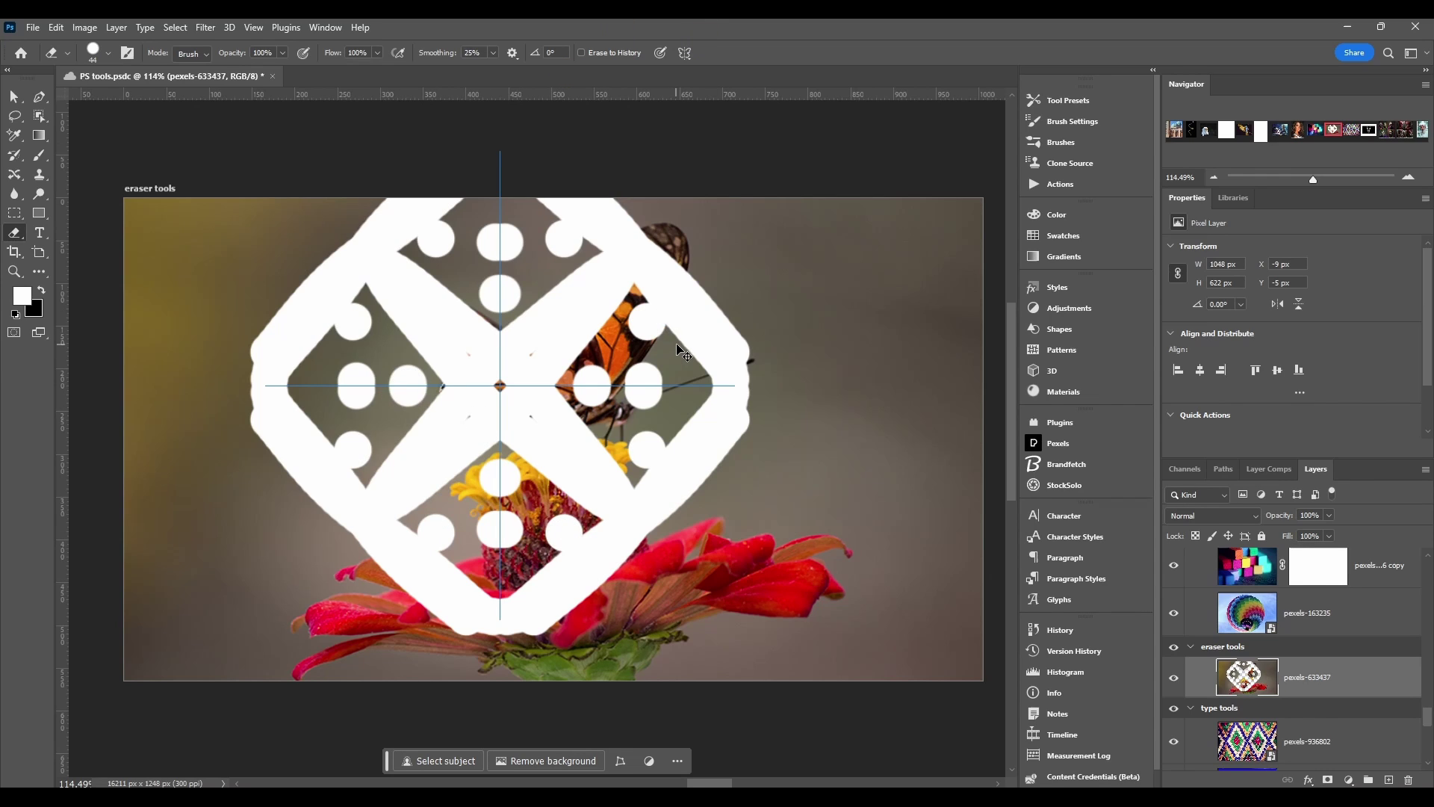
{"action": "left_click", "coordinate": [687, 52]}
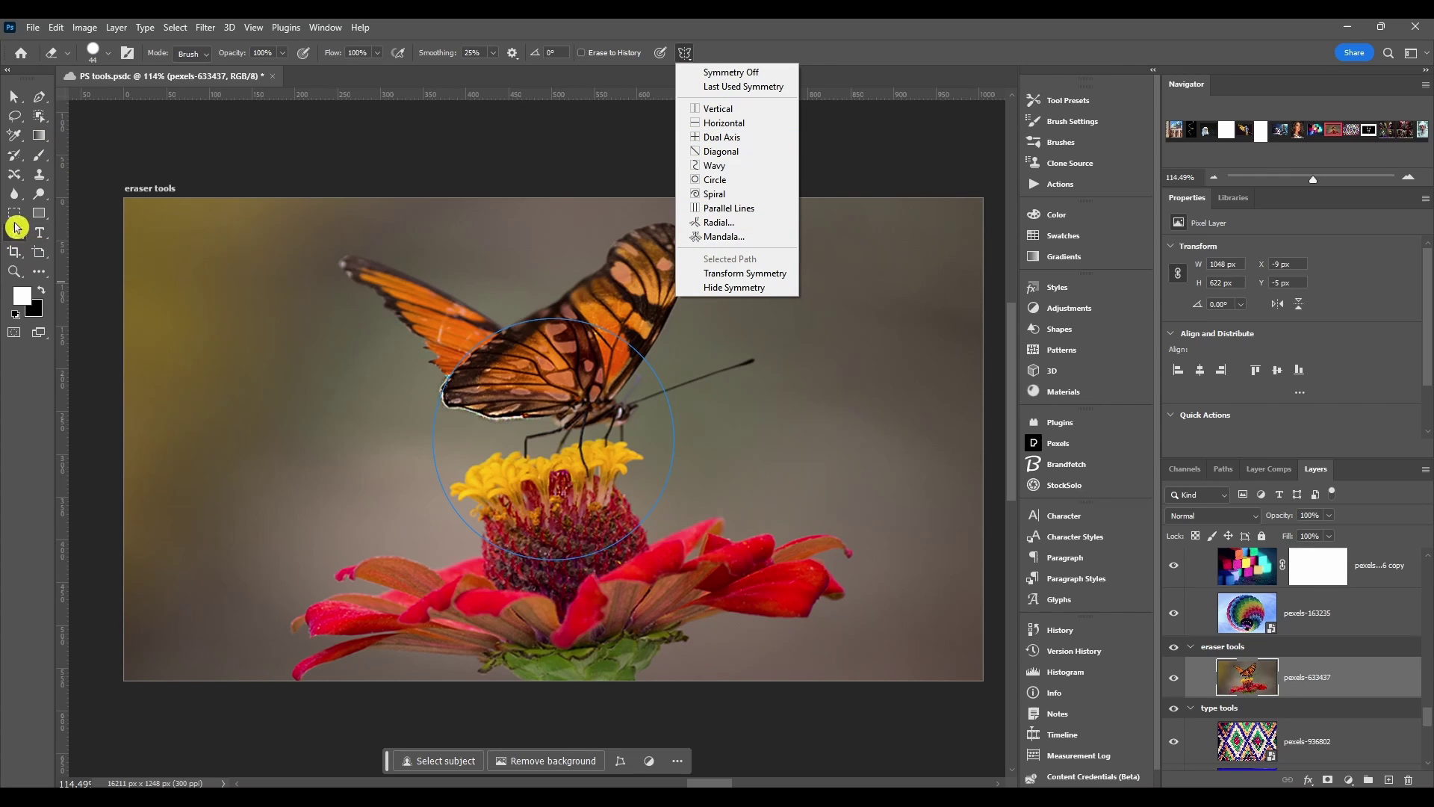
- Leave the symmetry mode unchanged and erase looping and 7-shaped test strokes across the photo
{"action": "left_click", "coordinate": [465, 291]}
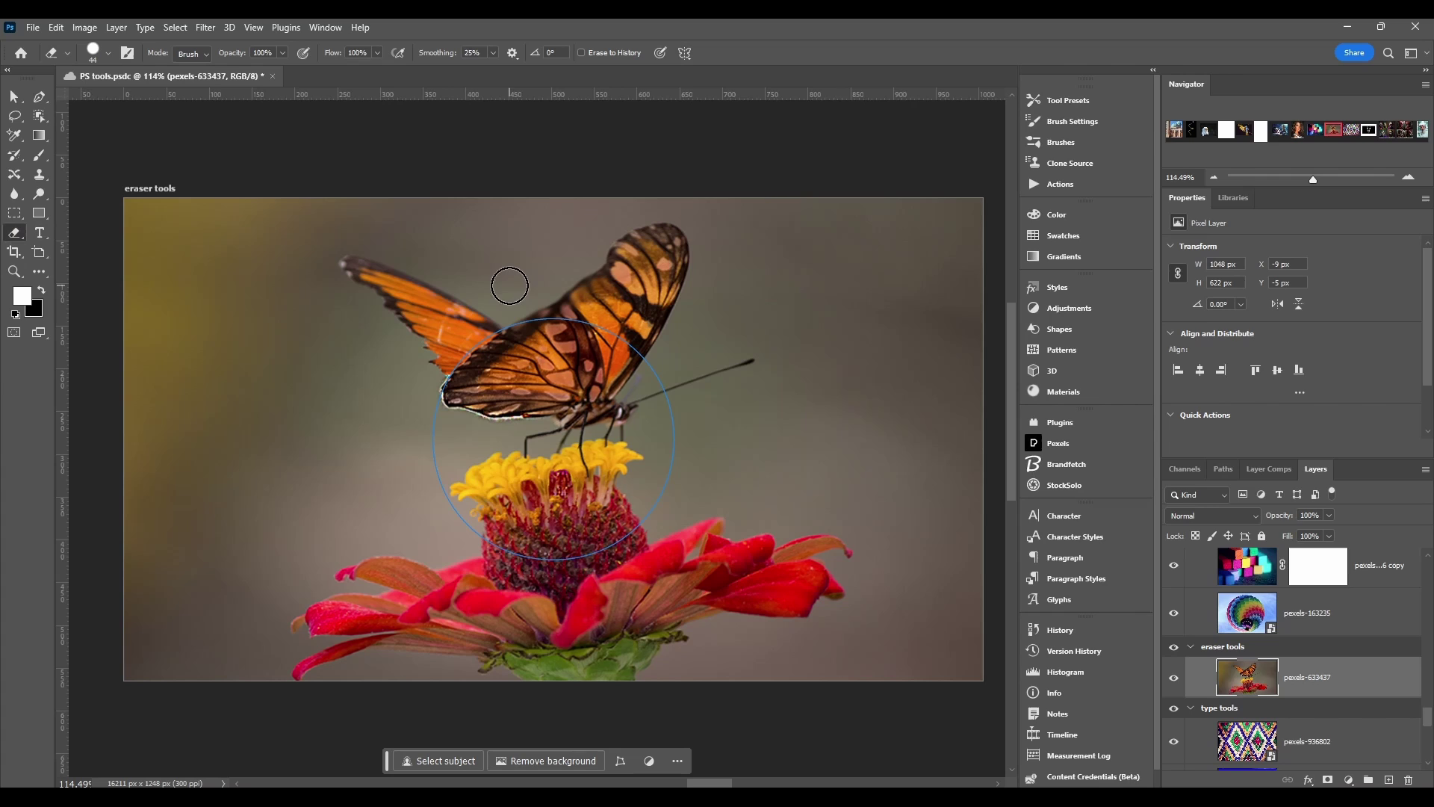
{"action": "mouse_move", "coordinate": [394, 348]}
{"action": "left_mouse_down"}
{"action": "mouse_move", "coordinate": [525, 255]}
{"action": "mouse_move", "coordinate": [623, 286]}
{"action": "mouse_move", "coordinate": [754, 72]}
{"action": "left_mouse_up"}
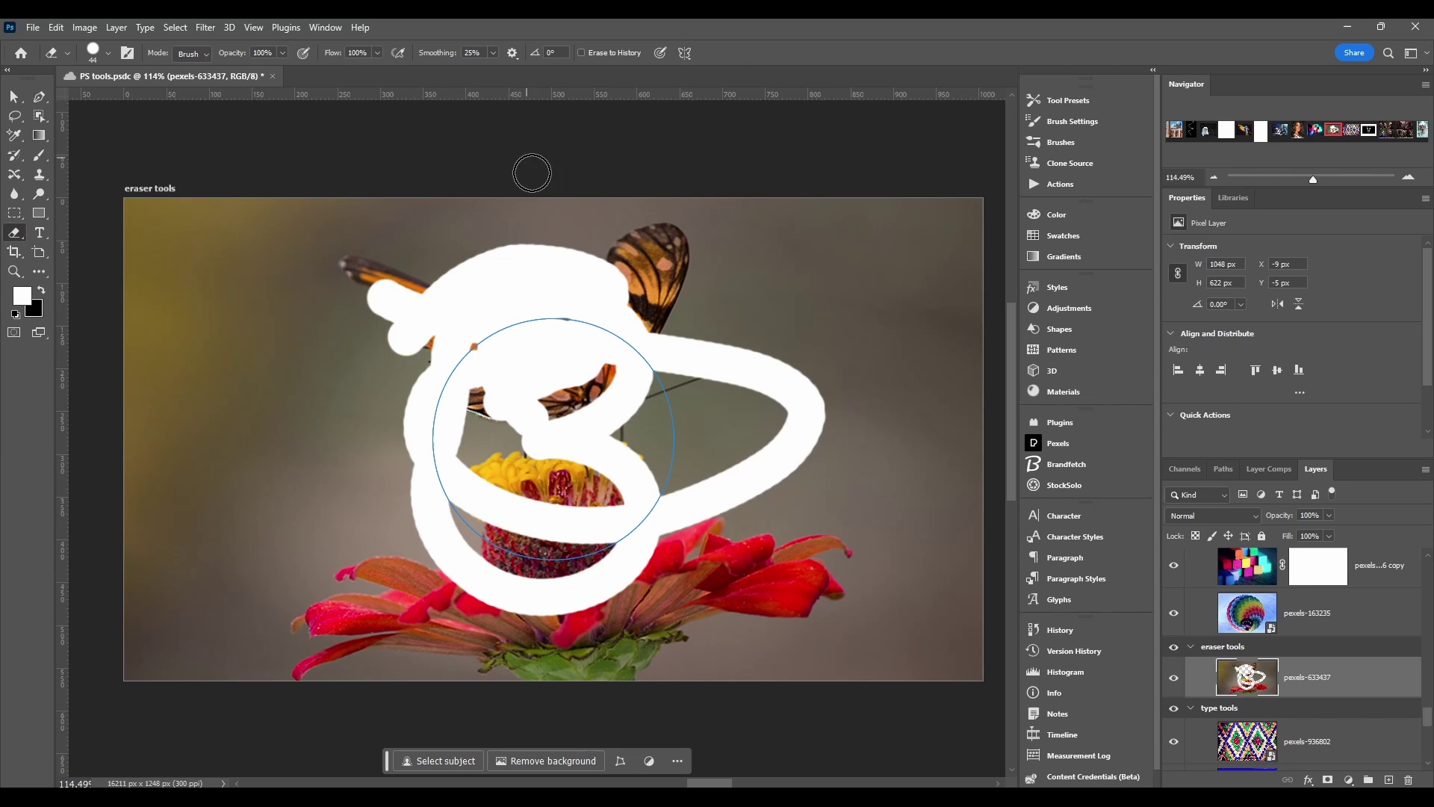
{"action": "left_click_drag", "start_coordinate": [724, 260], "coordinate": [870, 594]}
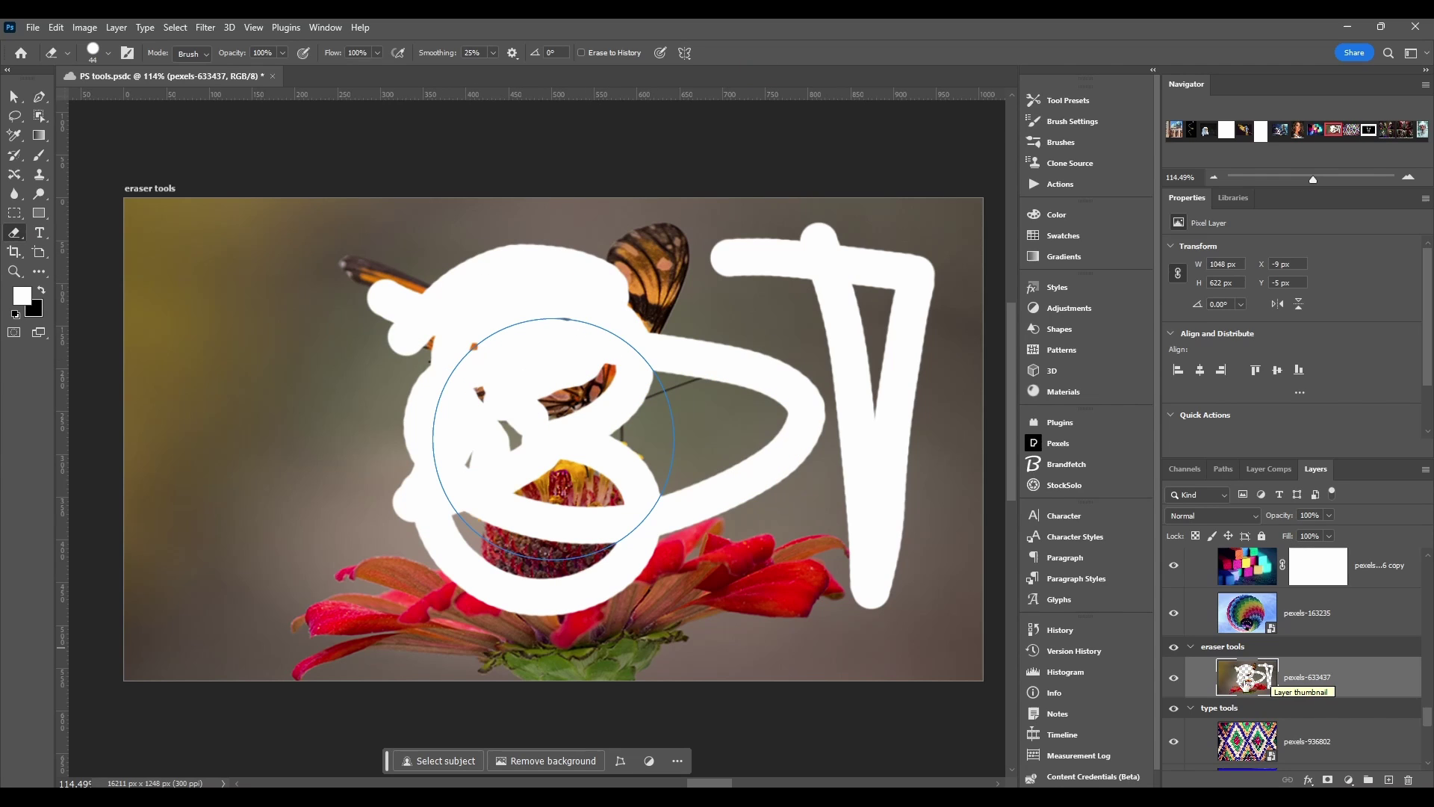